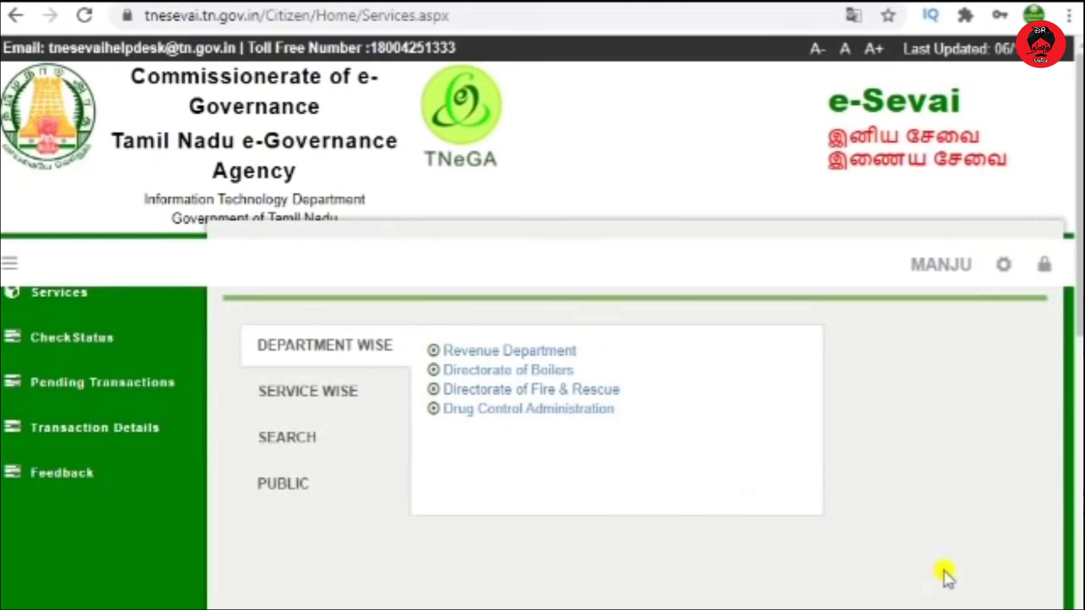
# Step: Open the Revenue Department's REV-104 First Graduate Certificate service, review the supporting documents and proceed to the applicant search
pyautogui.click(520, 355)
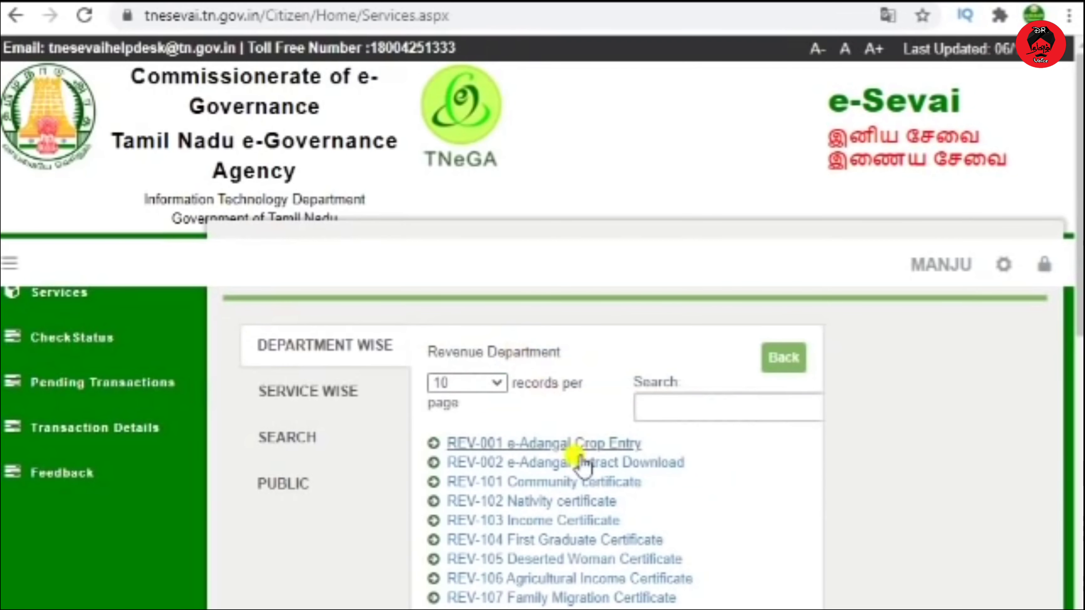
pyautogui.click(570, 541)
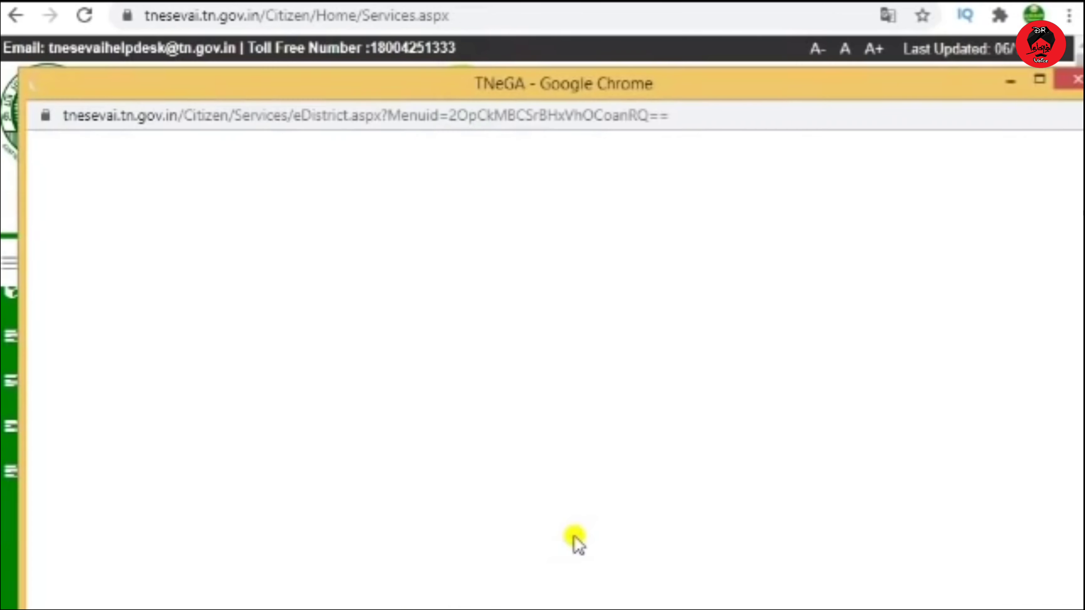
pyautogui.click(1039, 80)
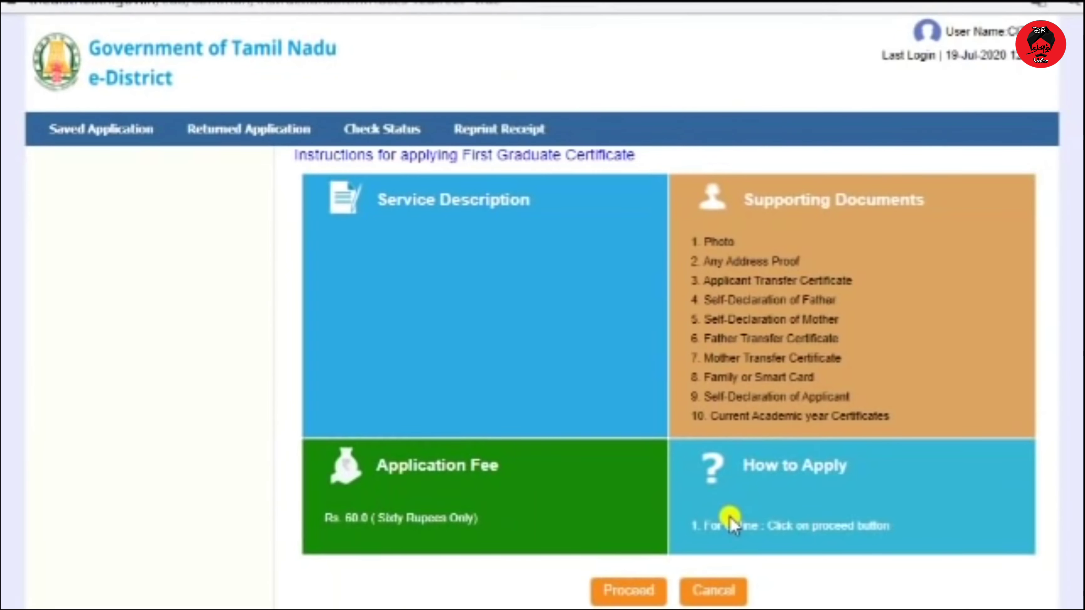
pyautogui.moveTo(692, 239); pyautogui.dragTo(908, 417)
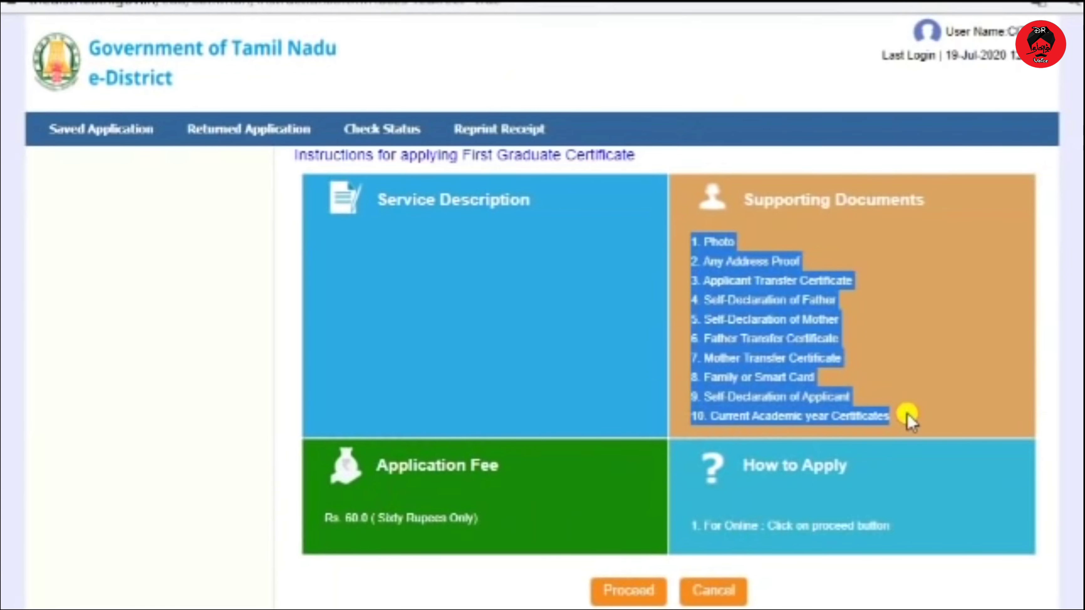
pyautogui.click(852, 594)
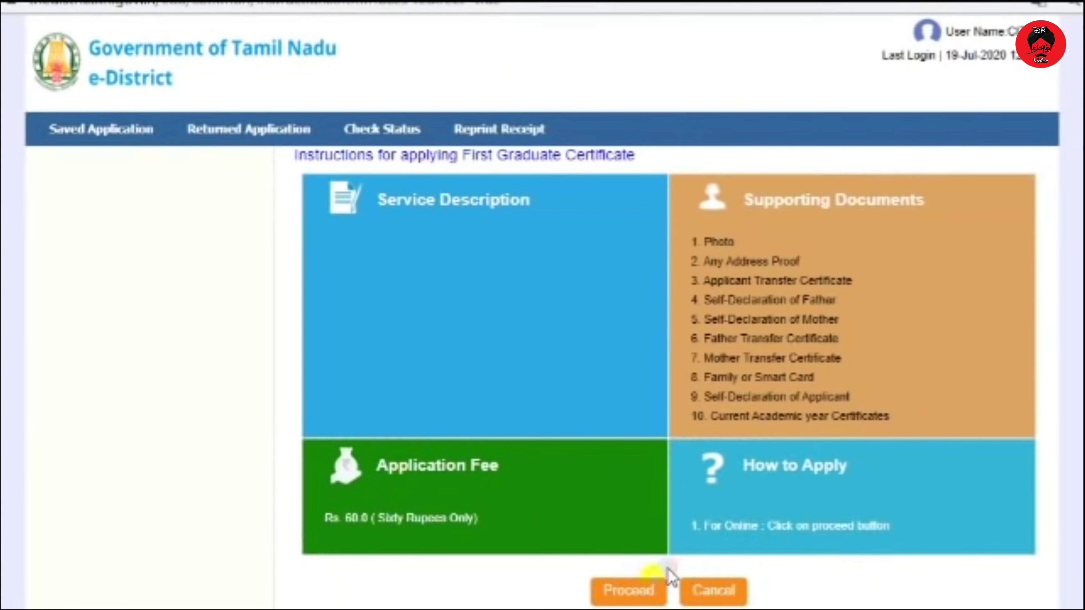
pyautogui.click(646, 592)
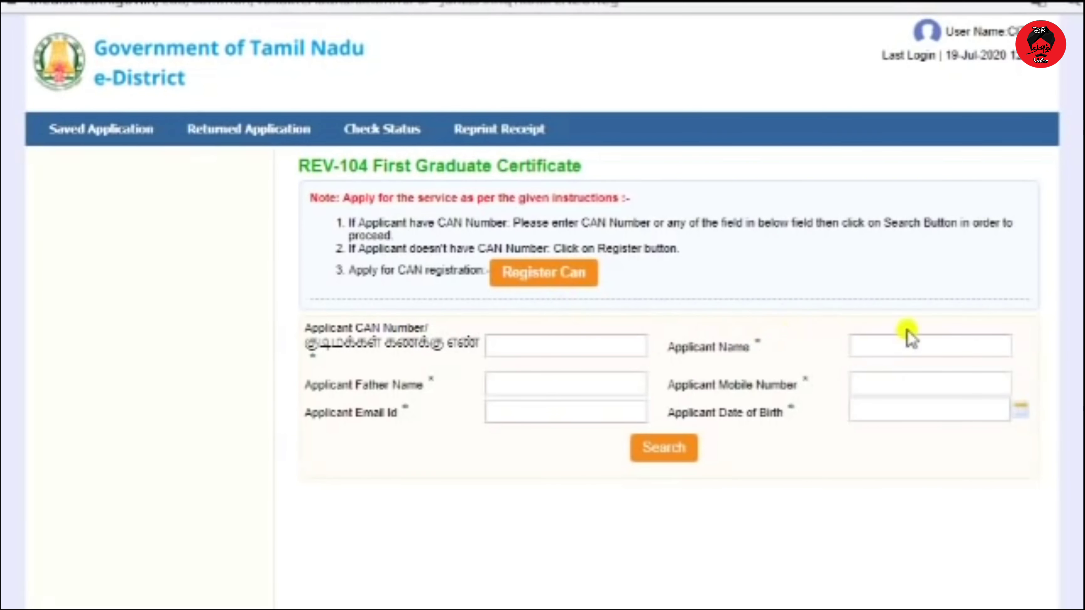
# Step: Search for the applicant by CAN number and select the matching applicant record
pyautogui.click(556, 342)
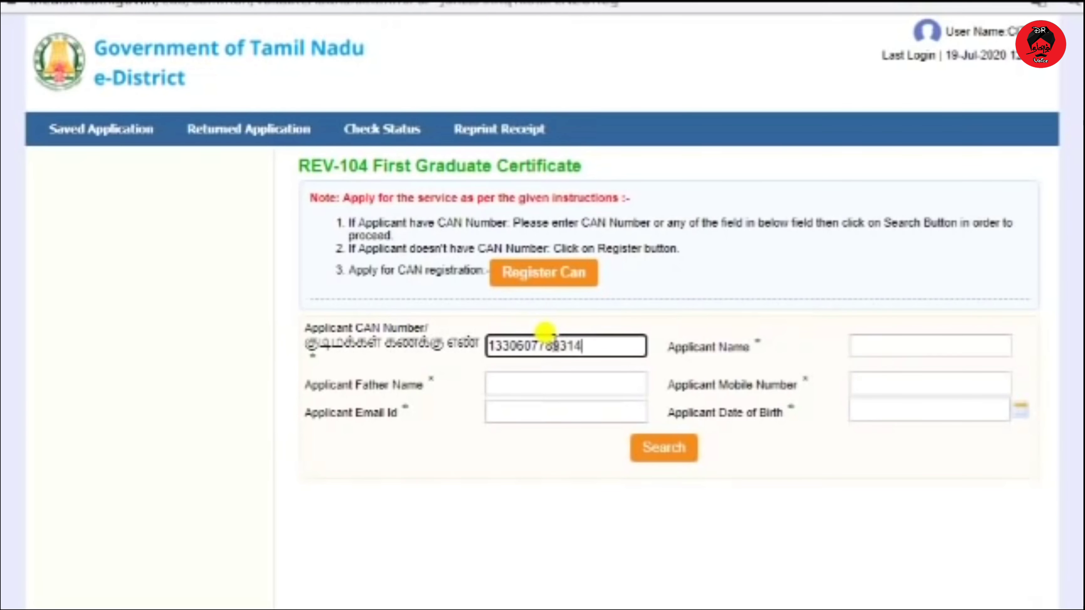
pyautogui.click(665, 454)
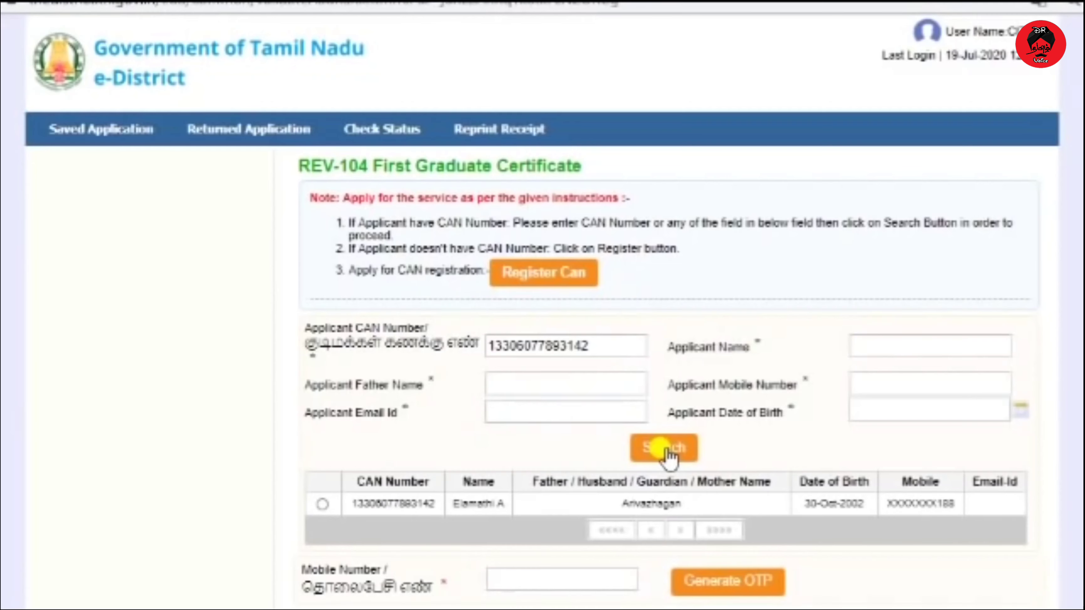
pyautogui.click(323, 505)
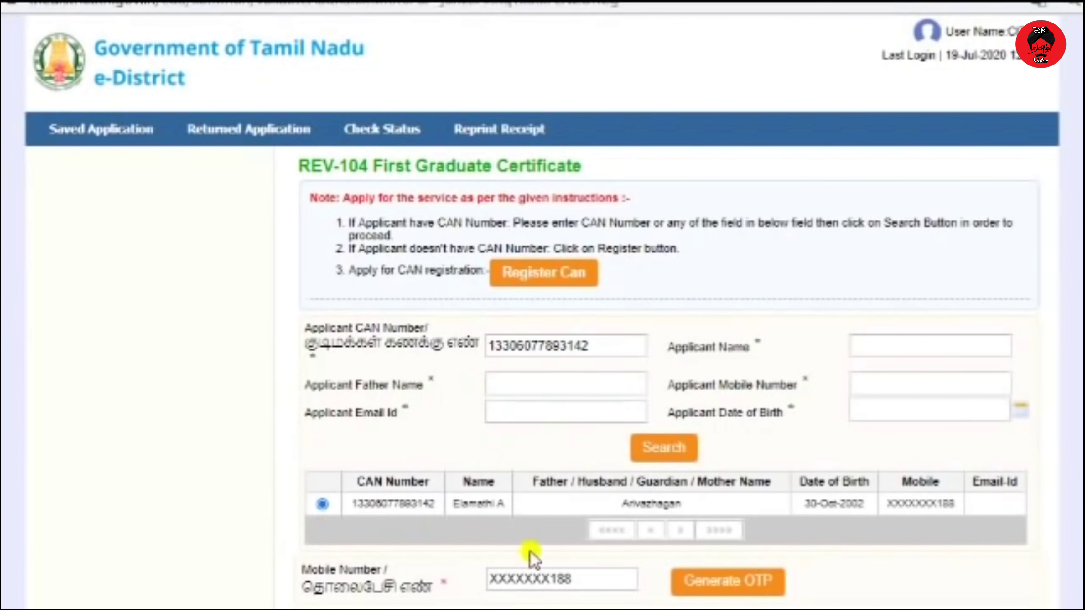
# Step: Generate the mobile OTP, enter and confirm the one-time password, and proceed to the certificate application form
pyautogui.click(726, 582)
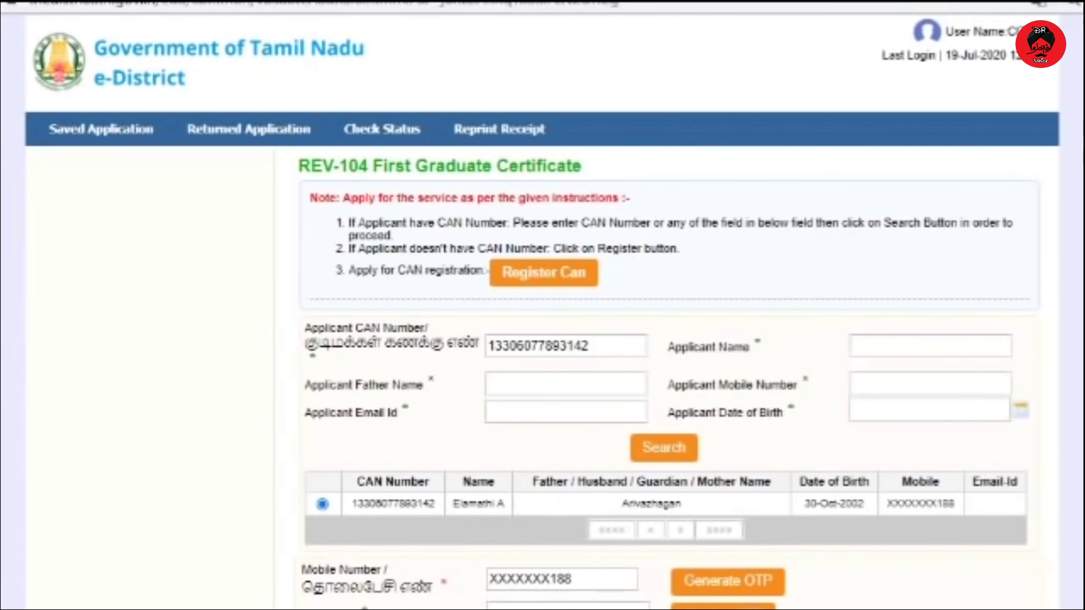
pyautogui.click(539, 605)
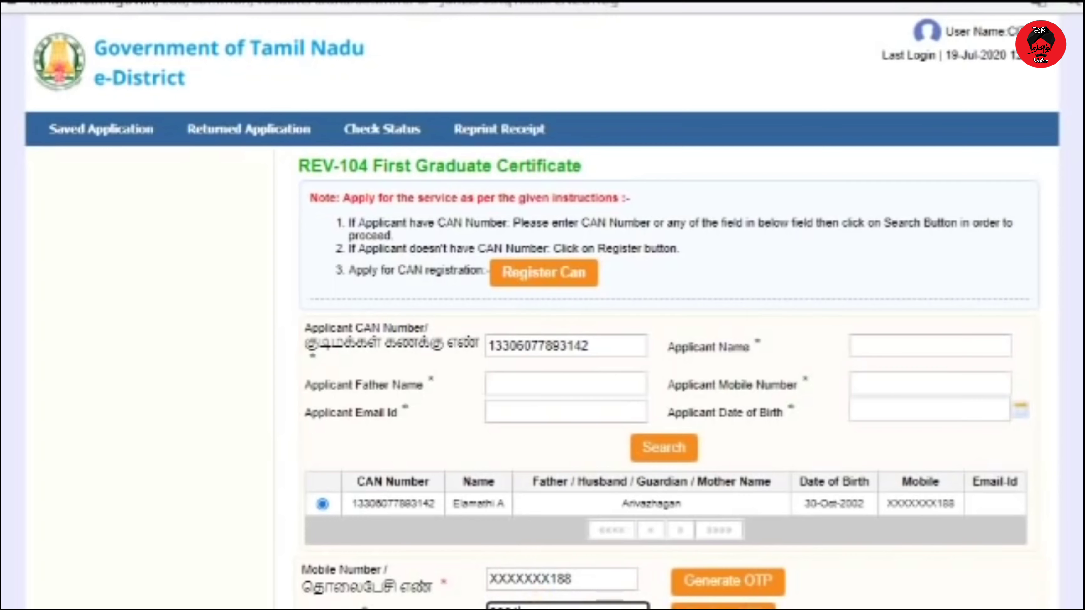
pyautogui.click(723, 607)
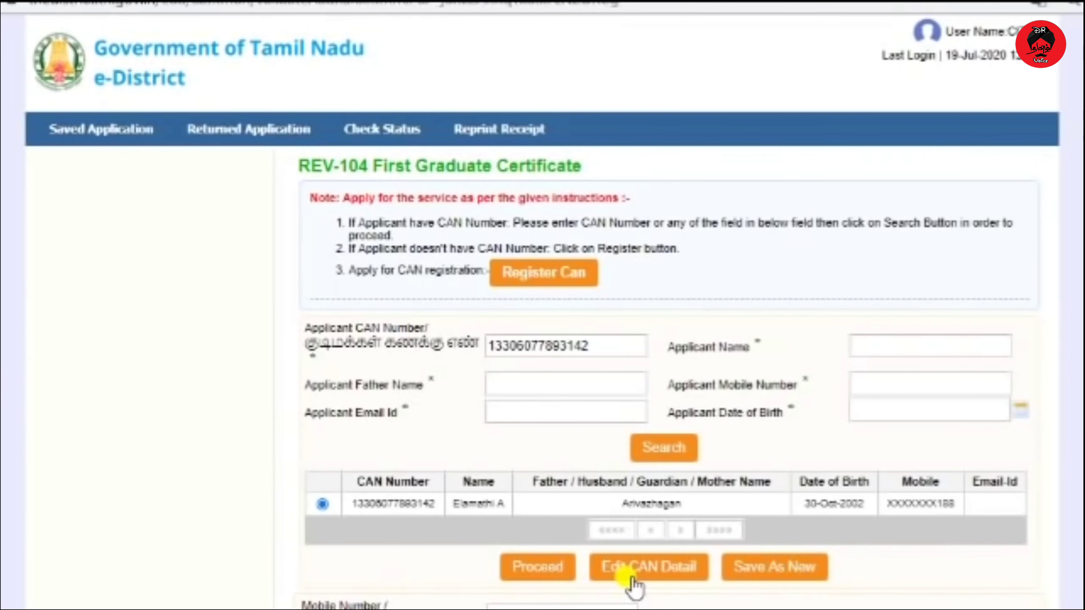
pyautogui.click(545, 575)
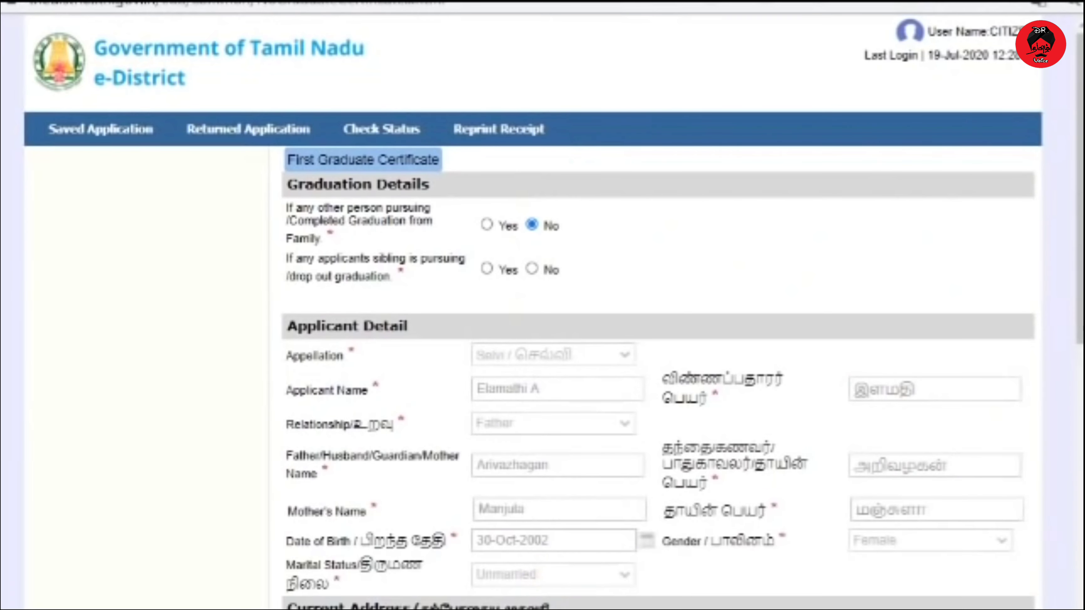
# Step: In Graduation Details, answer No to whether any applicant's sibling is pursuing or dropped out of graduation
pyautogui.scroll(-3, 862, 479)
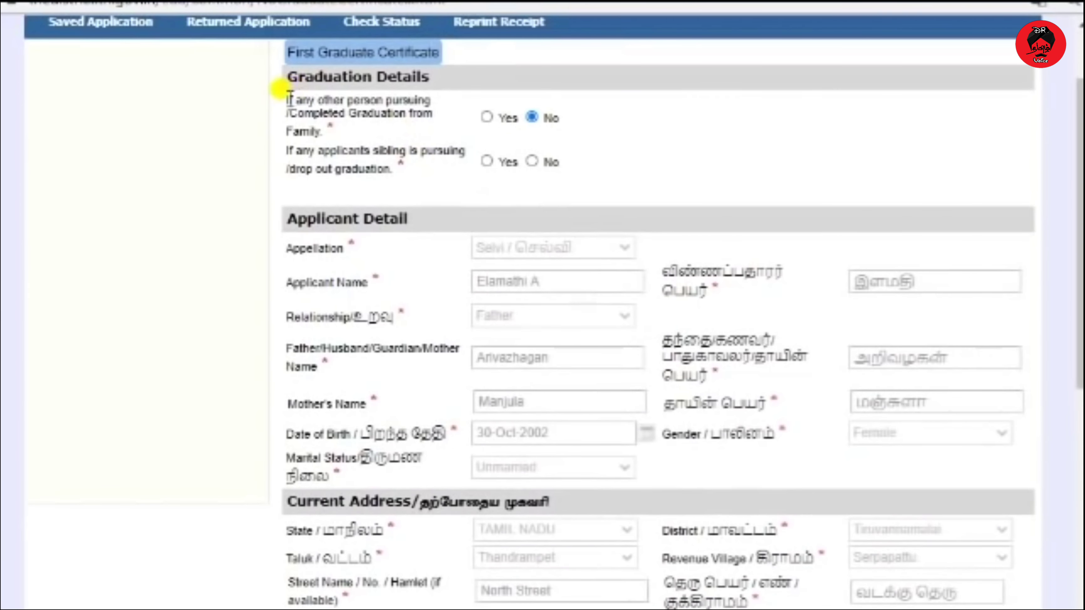
pyautogui.moveTo(287, 100); pyautogui.dragTo(445, 113)
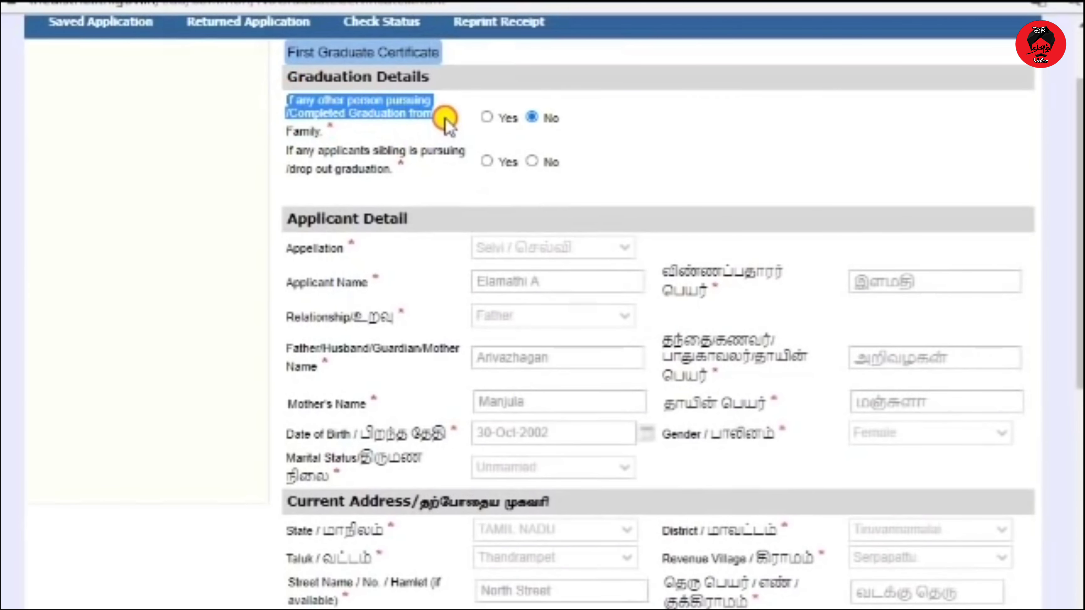
pyautogui.click(552, 130)
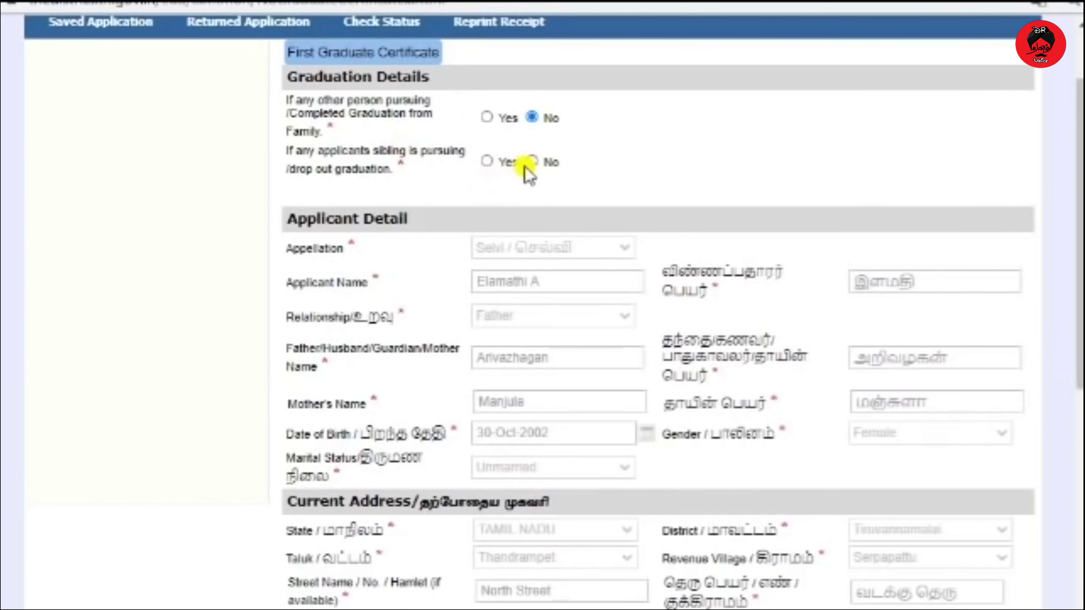
pyautogui.click(487, 162)
pyautogui.click(532, 161)
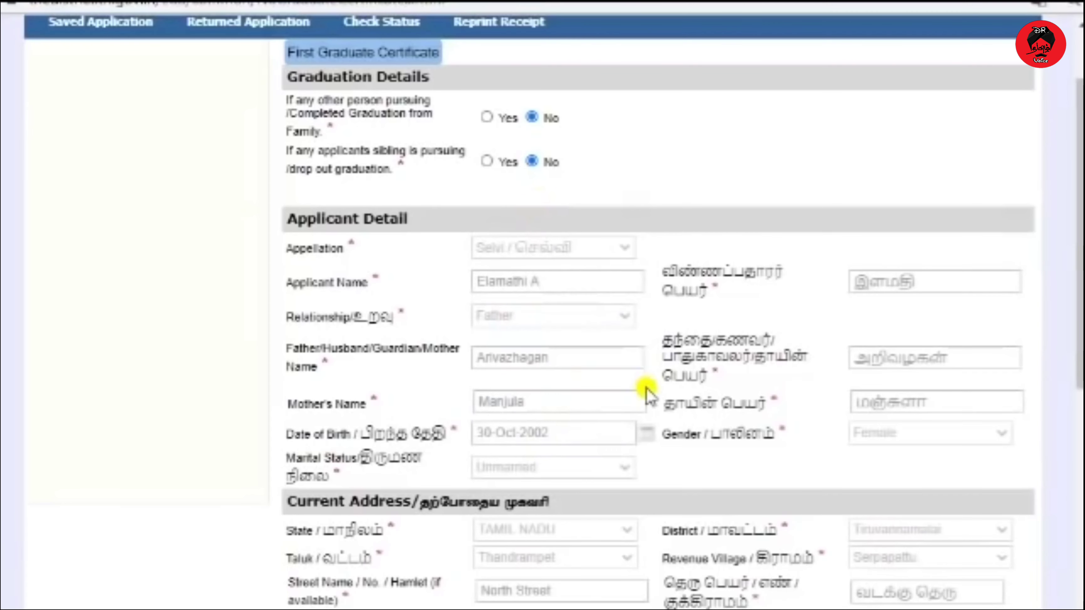
# Step: Under Details of Family Members, enter the paternal grandfather's name, age 68 and qualification Non literate
pyautogui.scroll(-8, 646, 390)
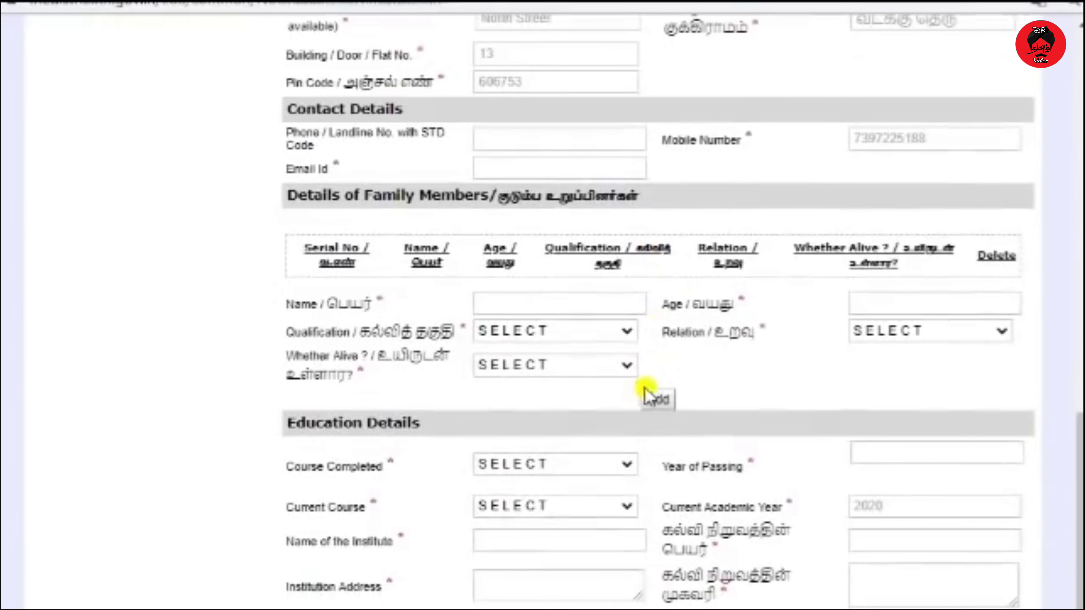
pyautogui.click(526, 299)
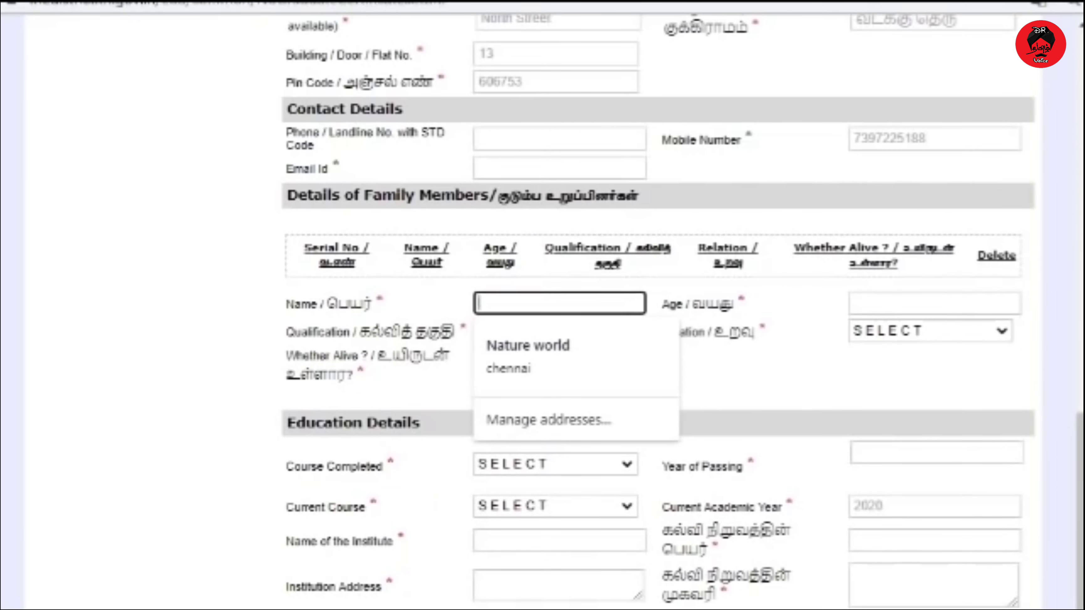
pyautogui.click(512, 304)
pyautogui.write('Mu')
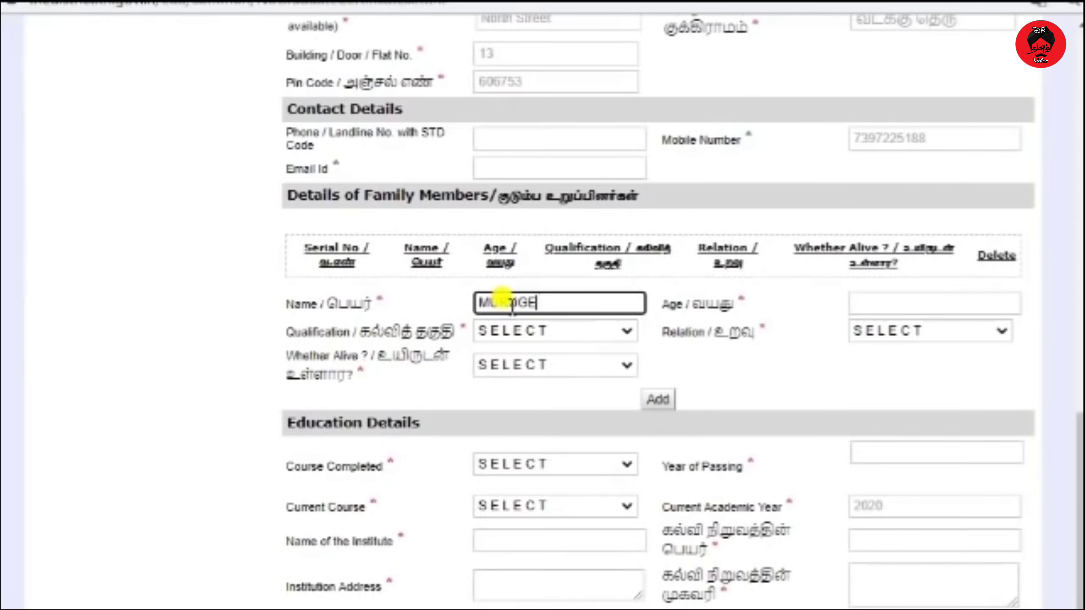
pyautogui.write('RUGESAN')
pyautogui.press('Tab')
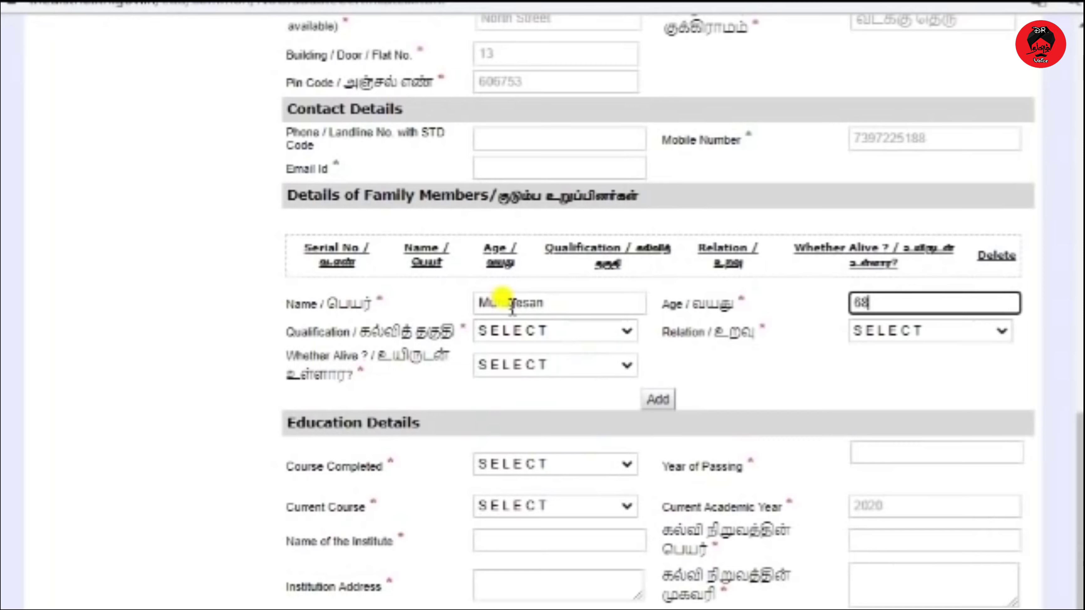
pyautogui.click(510, 329)
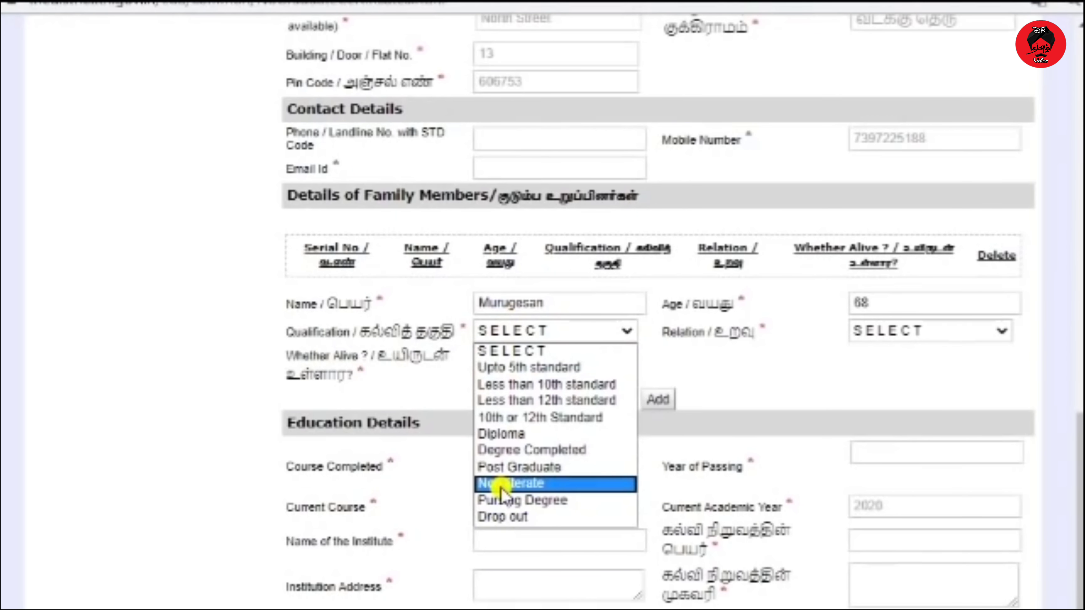
pyautogui.click(519, 485)
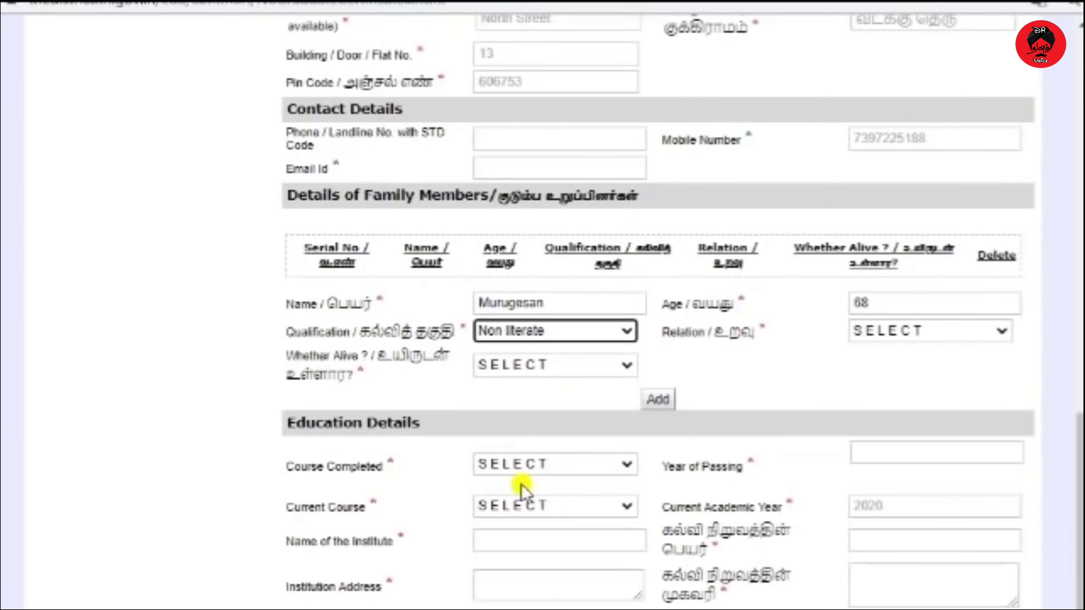
# Step: Set the relation to Father's Father, answer No to Whether Alive, and add the family member to the table
pyautogui.click(895, 337)
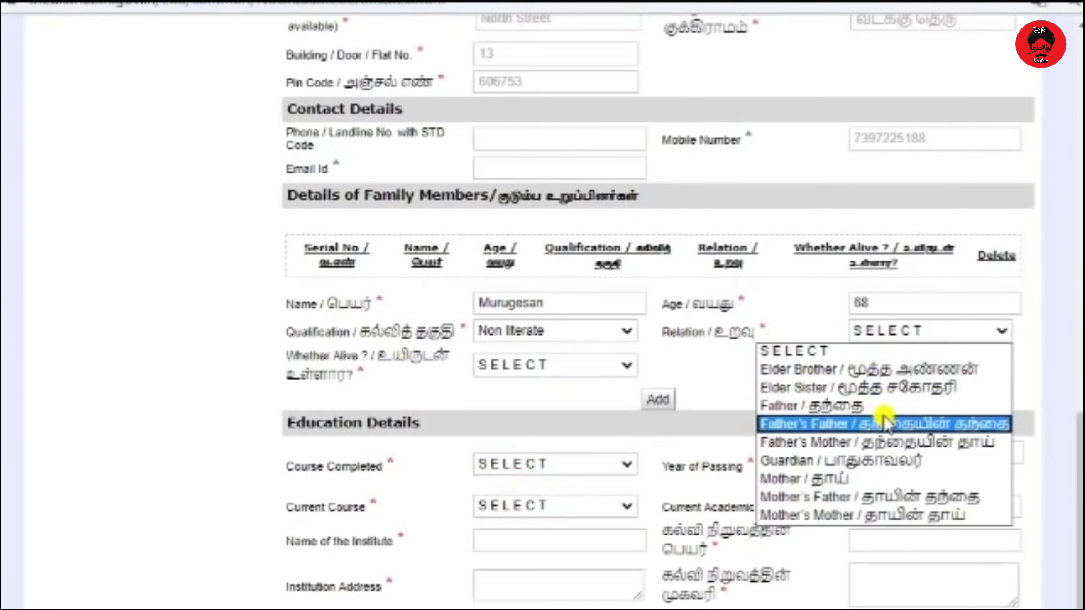
pyautogui.click(861, 425)
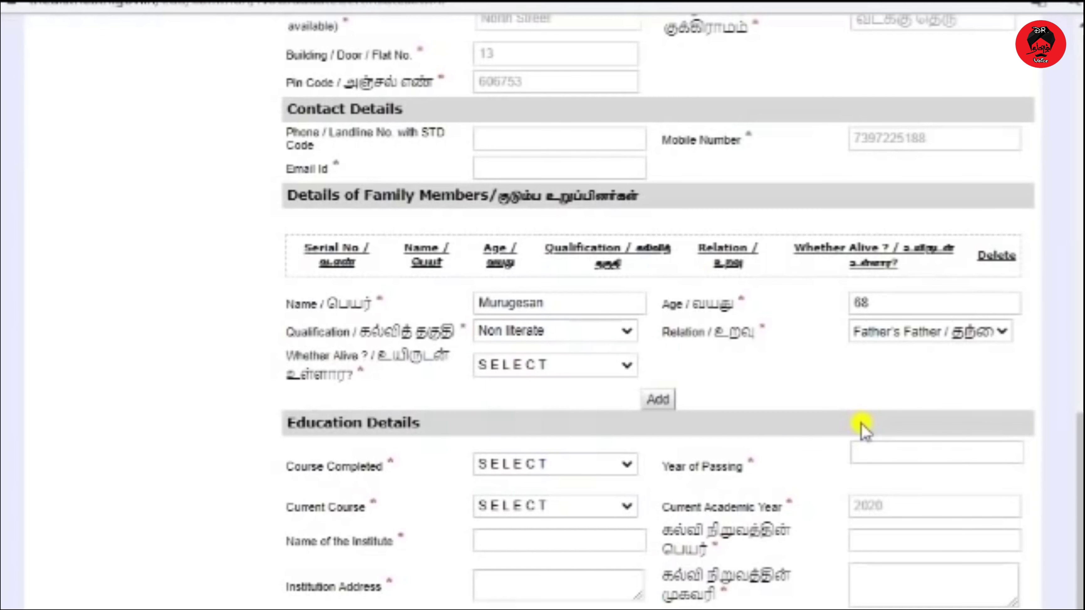
pyautogui.click(534, 368)
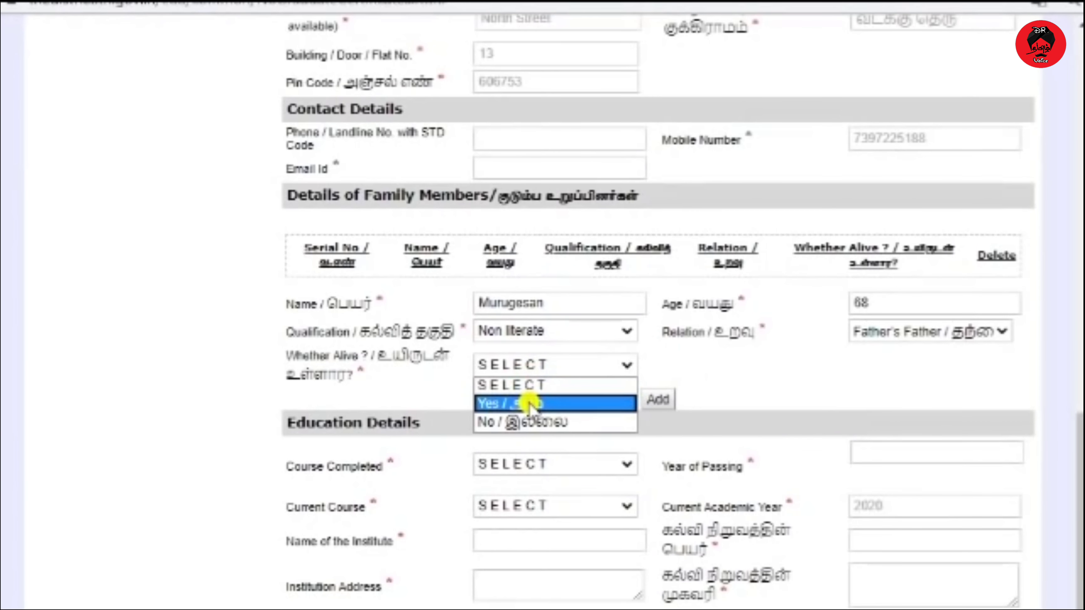
pyautogui.click(519, 421)
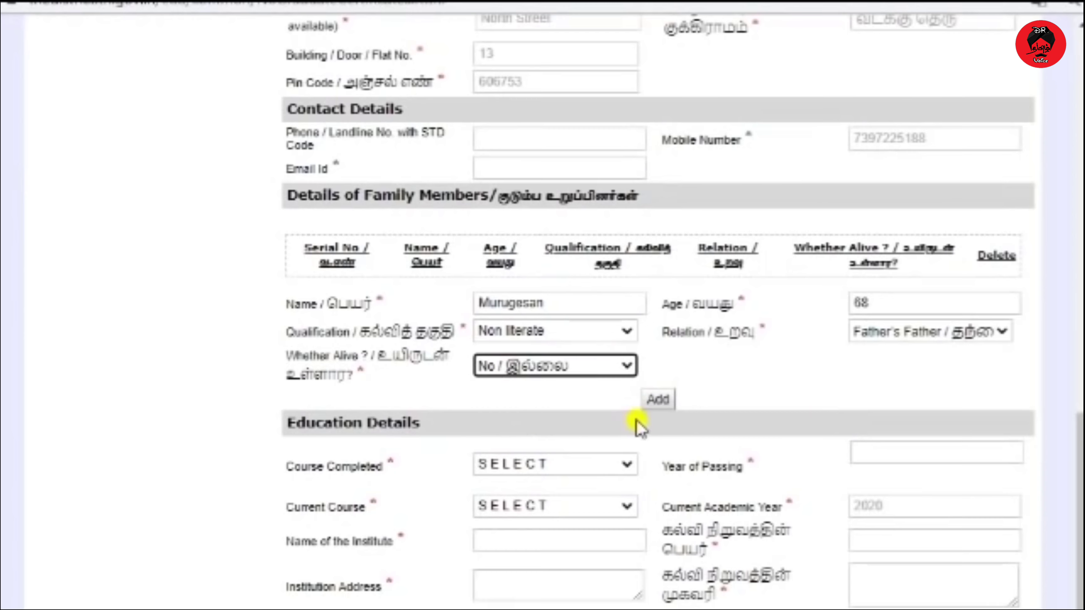
pyautogui.click(662, 398)
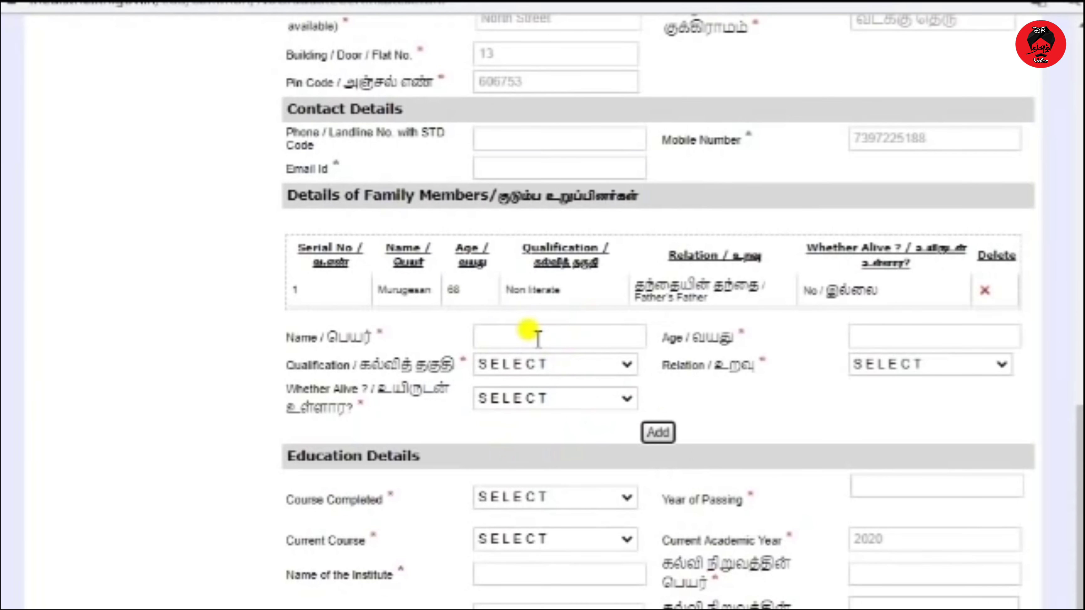
# Step: Add the father's mother aged 62, mother's father aged 65 and mother's mother aged 60, each Non literate and alive
pyautogui.click(538, 338)
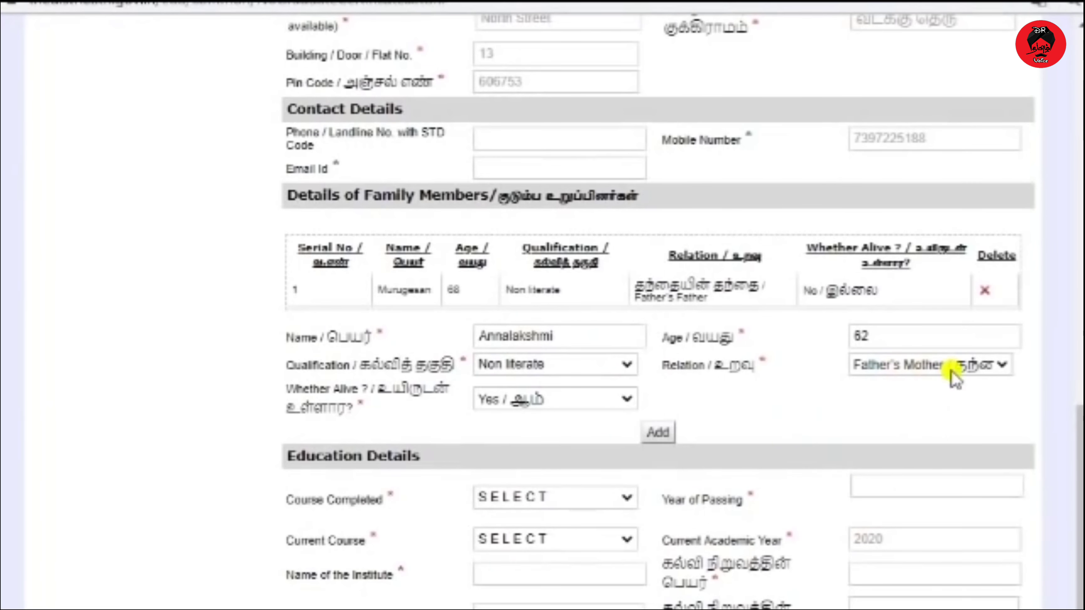
pyautogui.click(659, 439)
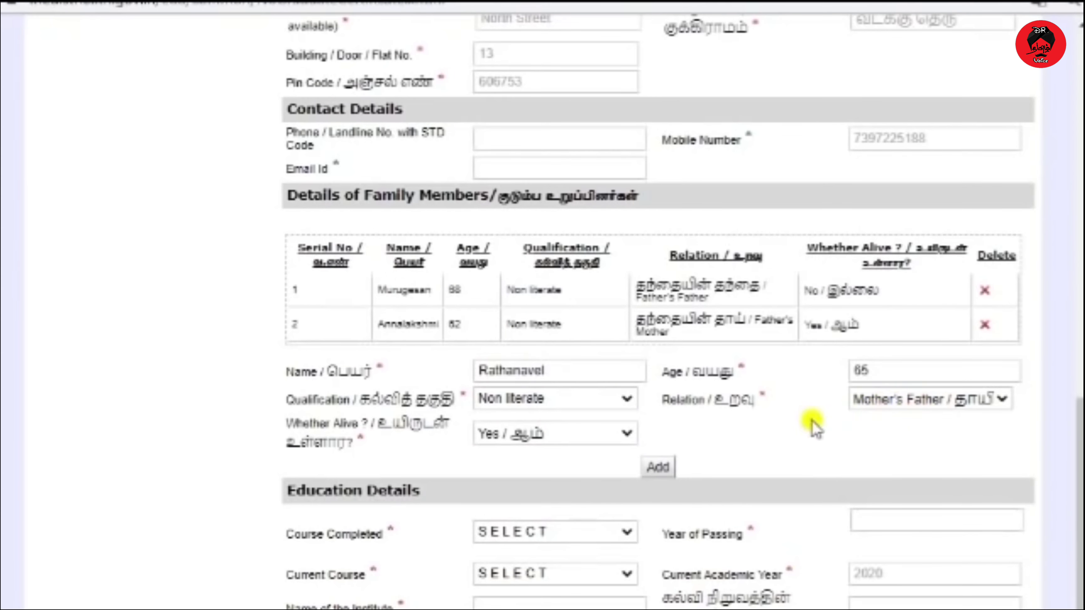
pyautogui.click(661, 468)
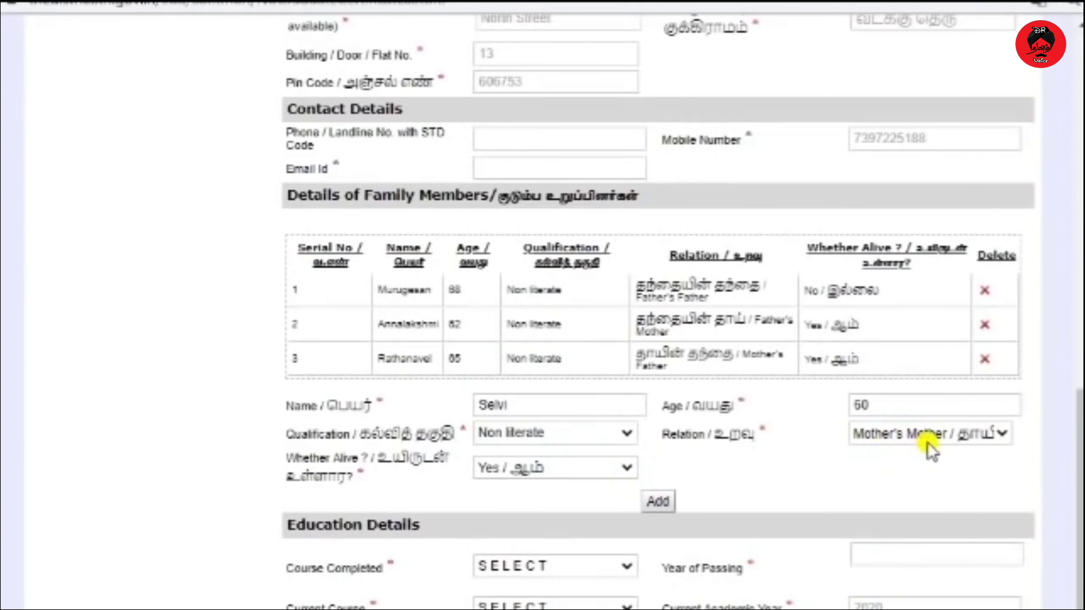
pyautogui.click(661, 502)
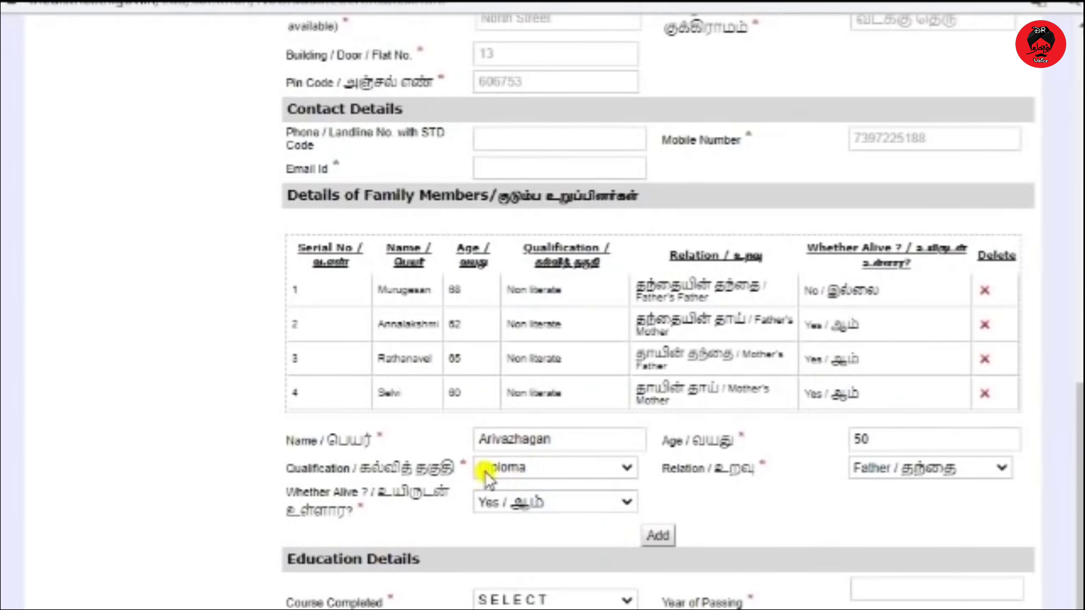
# Step: Add the living father (50, Diploma), mother (40, 10th or 12th Standard) and elder sister (21, Less than 12th standard) as family members
pyautogui.click(657, 537)
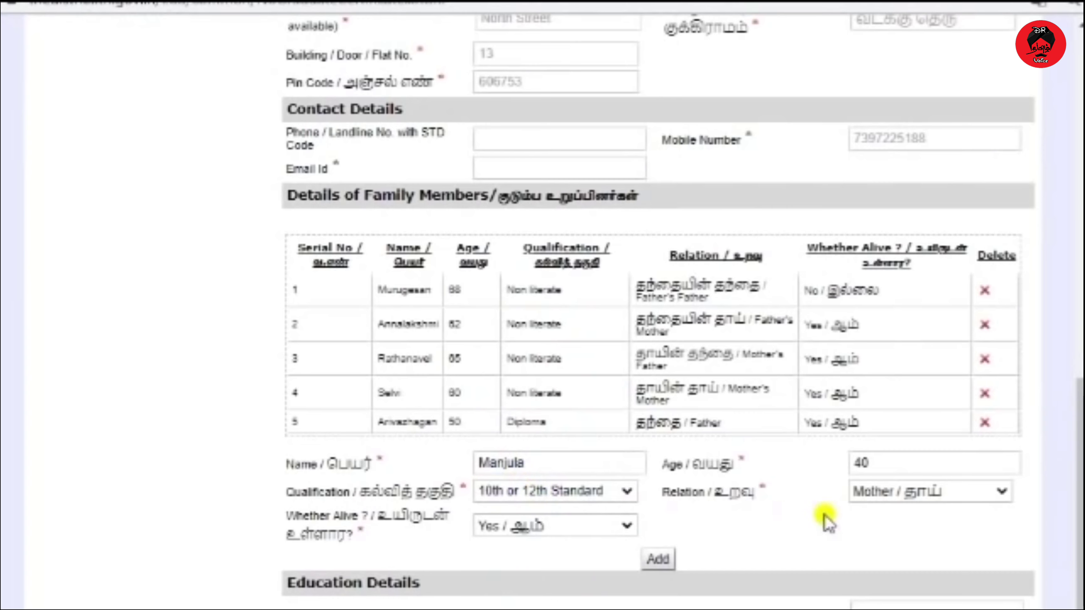
pyautogui.click(658, 559)
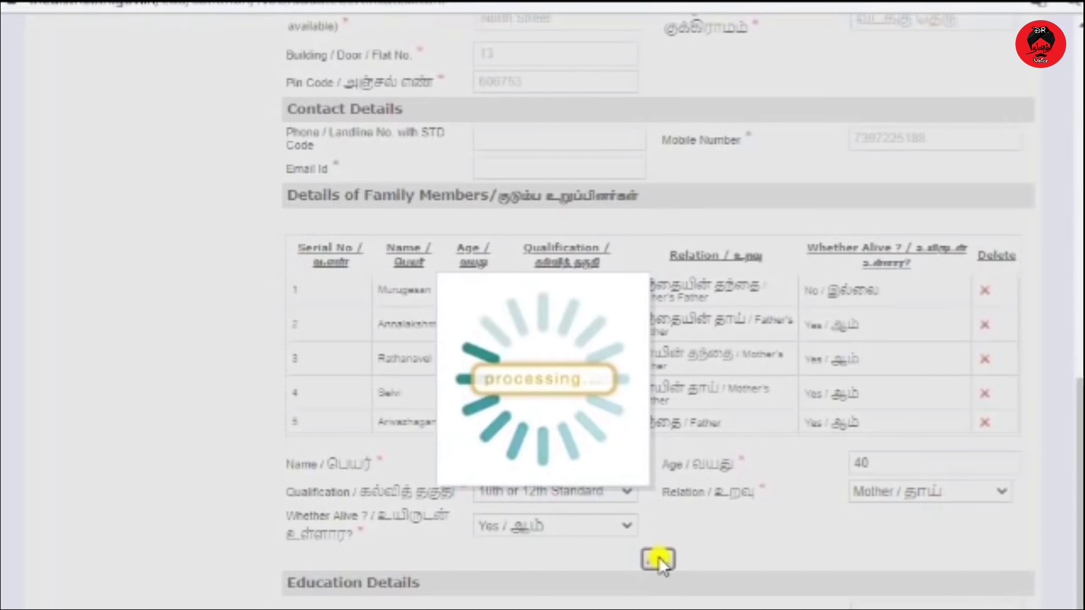
pyautogui.scroll(-2, 504, 607)
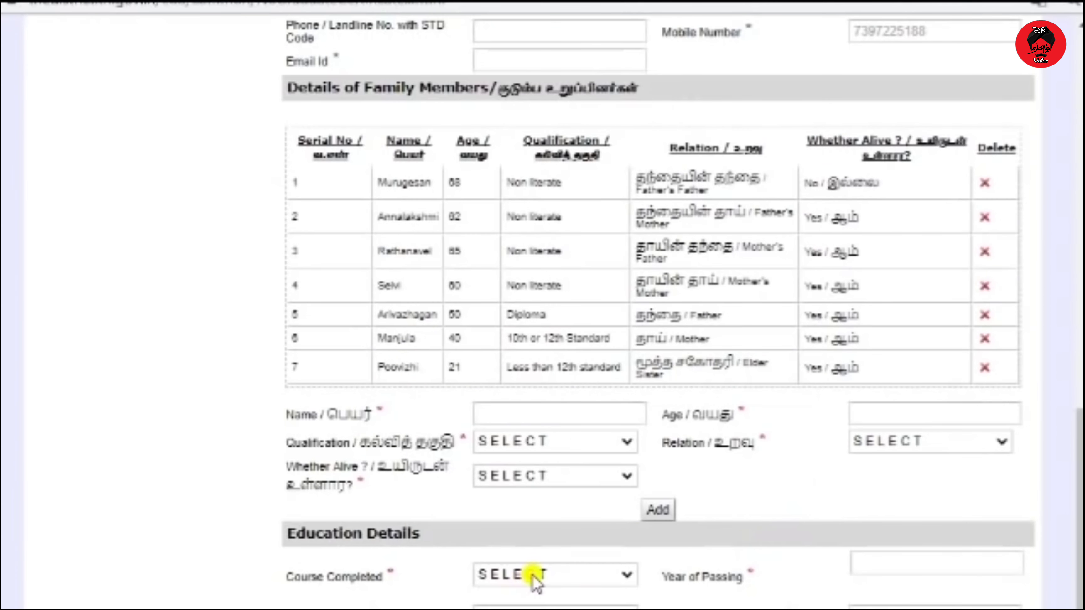
# Step: Under Education Details, set Course Completed to Higher Secondary, Year of Passing to 2020 and Current Course to Graduate
pyautogui.moveTo(274, 527); pyautogui.dragTo(441, 530)
pyautogui.click(483, 513)
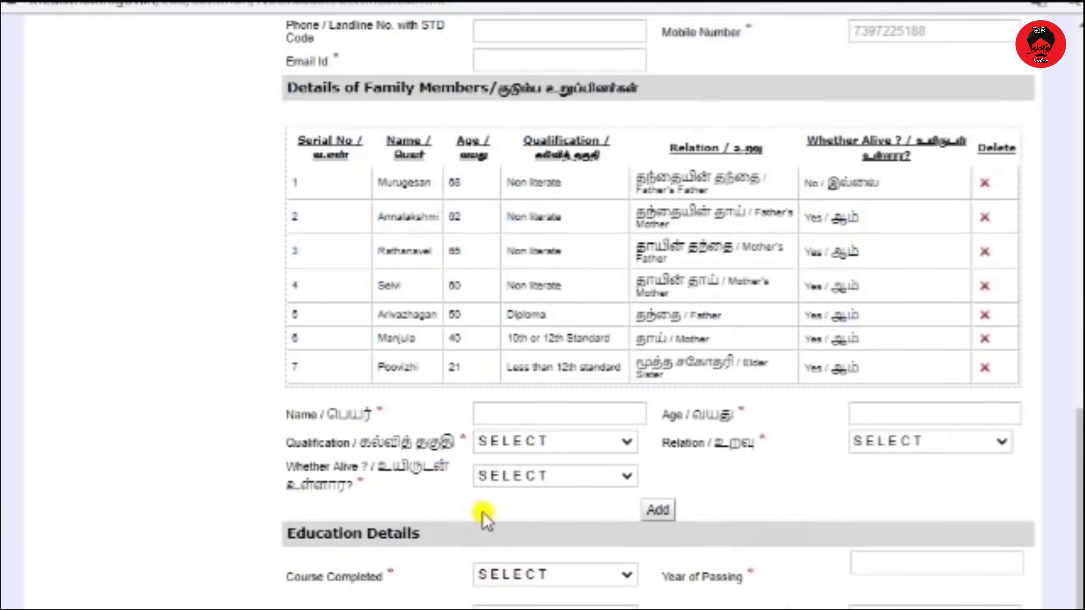
pyautogui.click(518, 586)
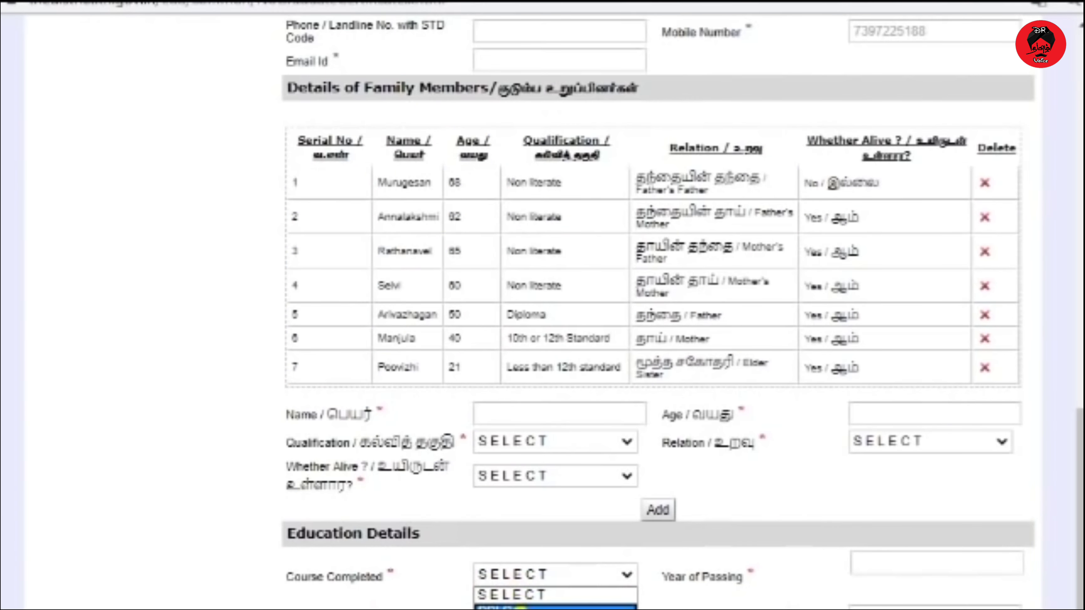
pyautogui.click(513, 609)
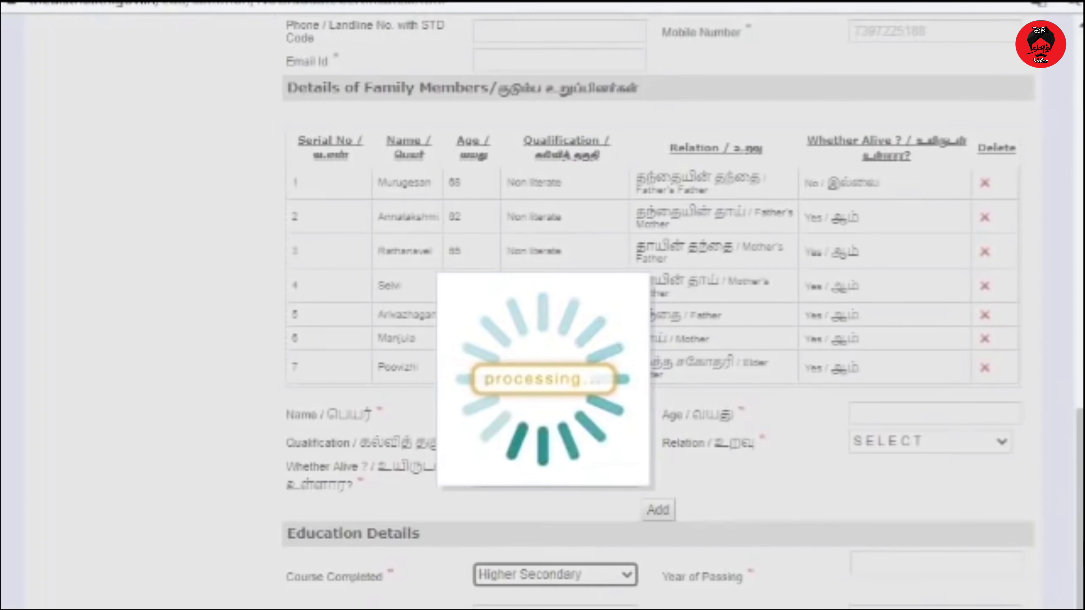
pyautogui.click(899, 567)
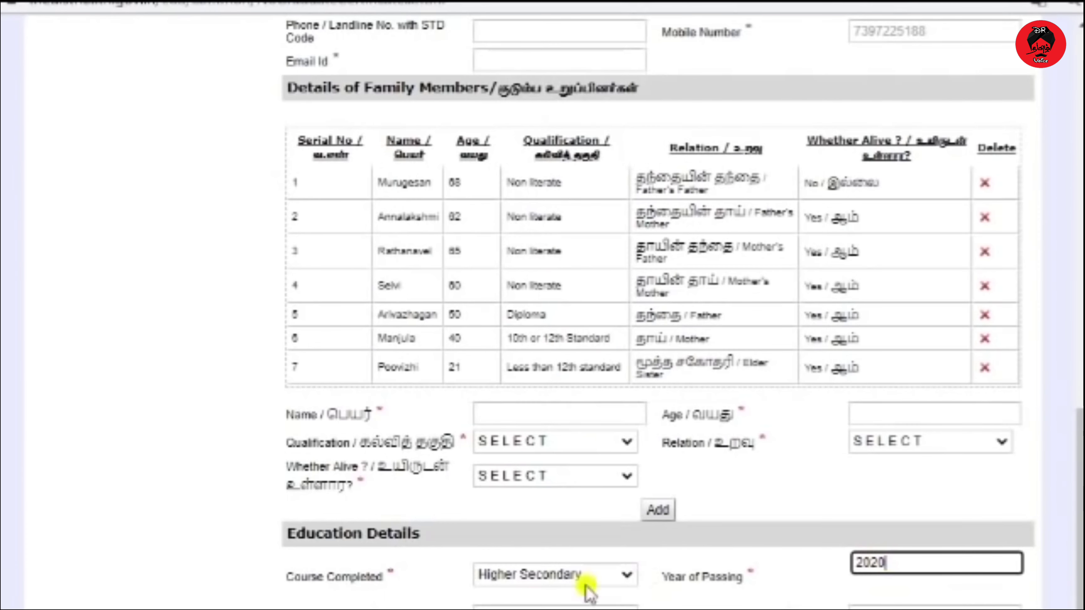
pyautogui.click(523, 608)
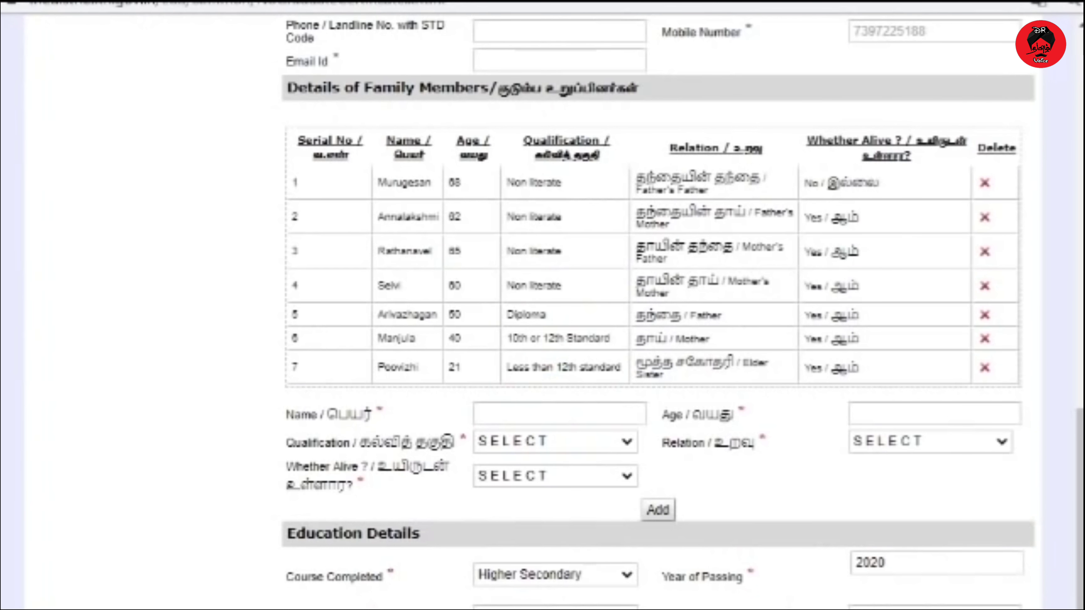
# Step: Fill in the institute name as thiruvalluvar university in English and its Tamil equivalent in the Tamil name field
pyautogui.scroll(-3, 742, 568)
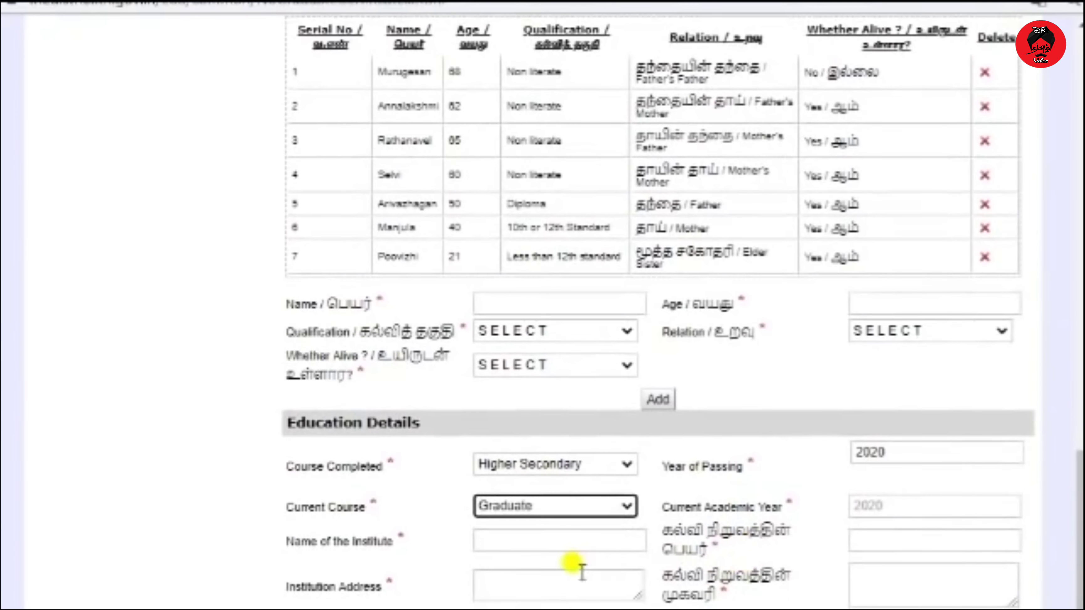
pyautogui.click(530, 543)
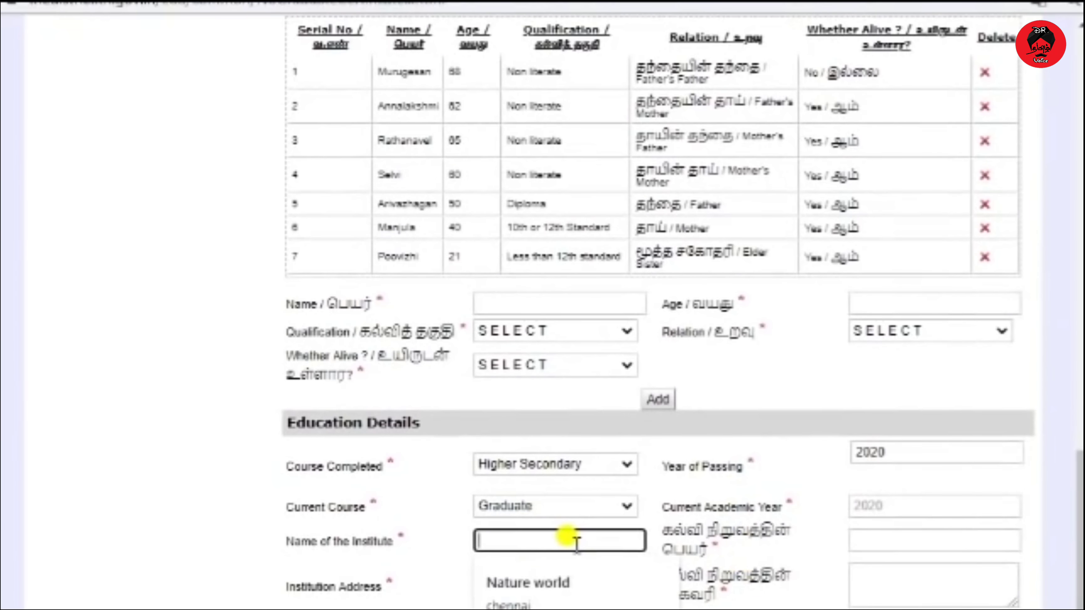
pyautogui.write('THIRU')
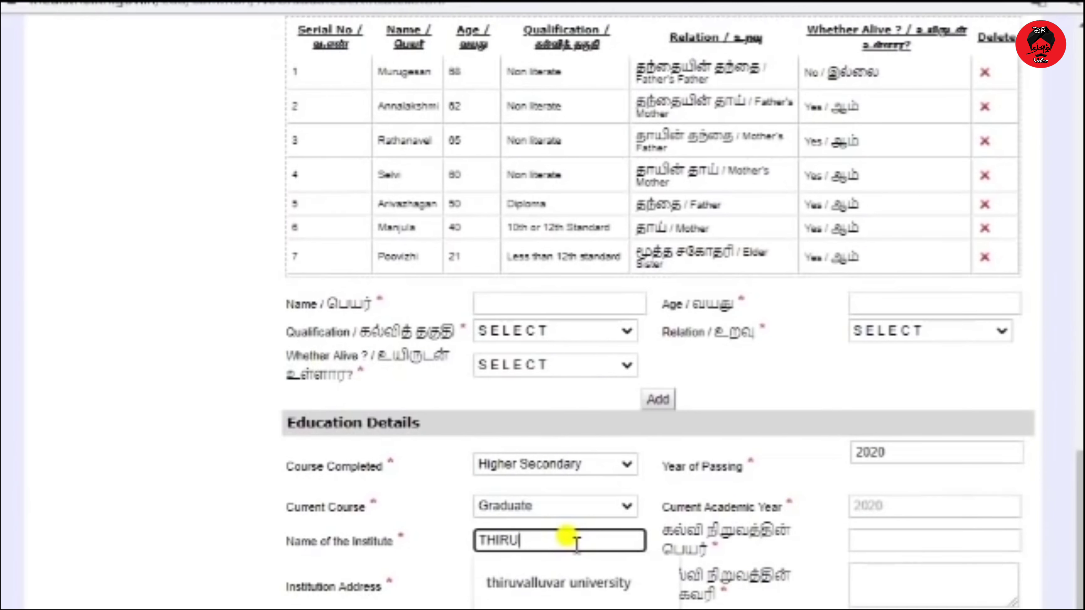
pyautogui.click(564, 579)
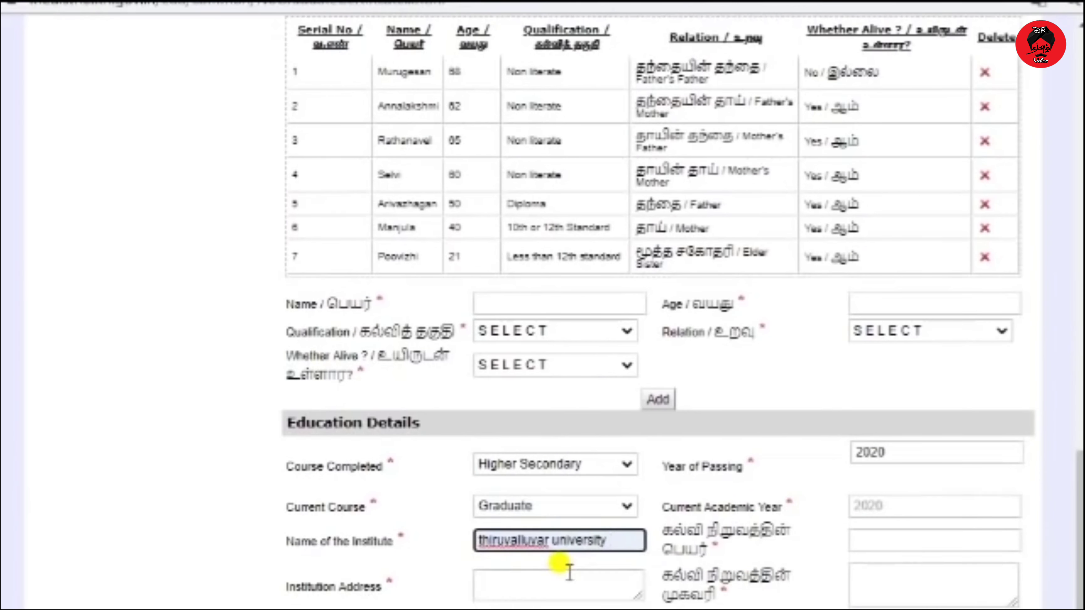
pyautogui.click(923, 544)
pyautogui.click(899, 575)
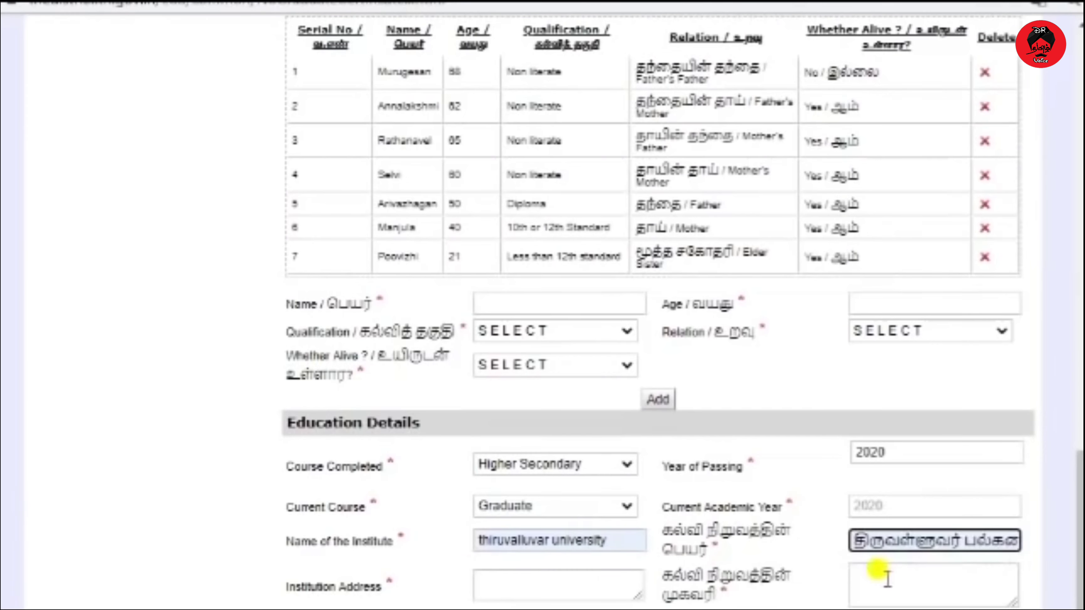
# Step: Set the English Institution Address to the institute's name followed by Vellore, reusing the name already entered
pyautogui.click(590, 583)
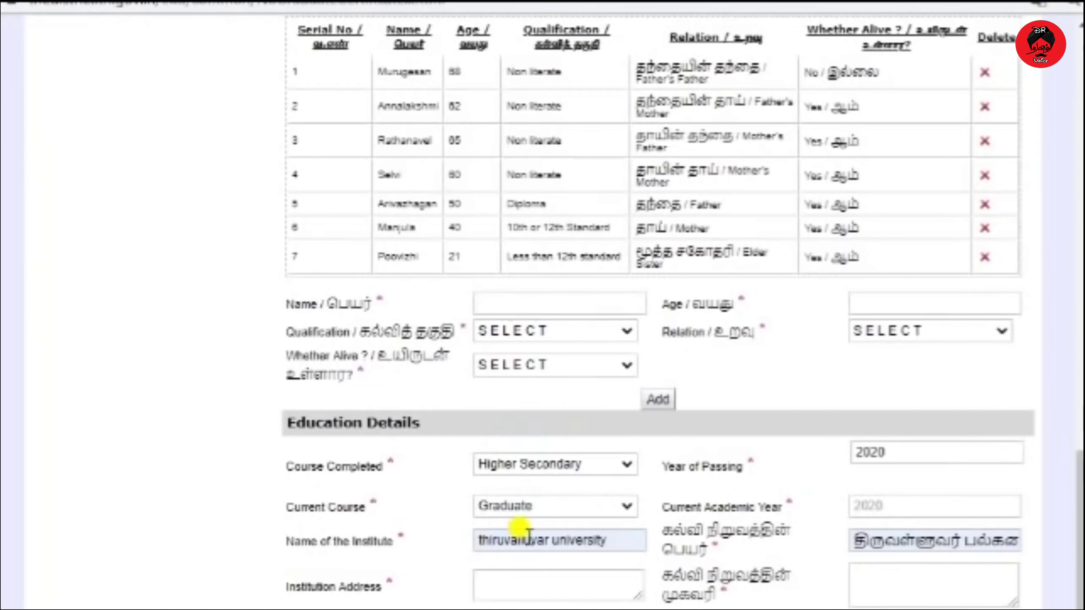
pyautogui.tripleClick(529, 539)
pyautogui.hotkey('ctrl', 'c')
pyautogui.click(530, 583)
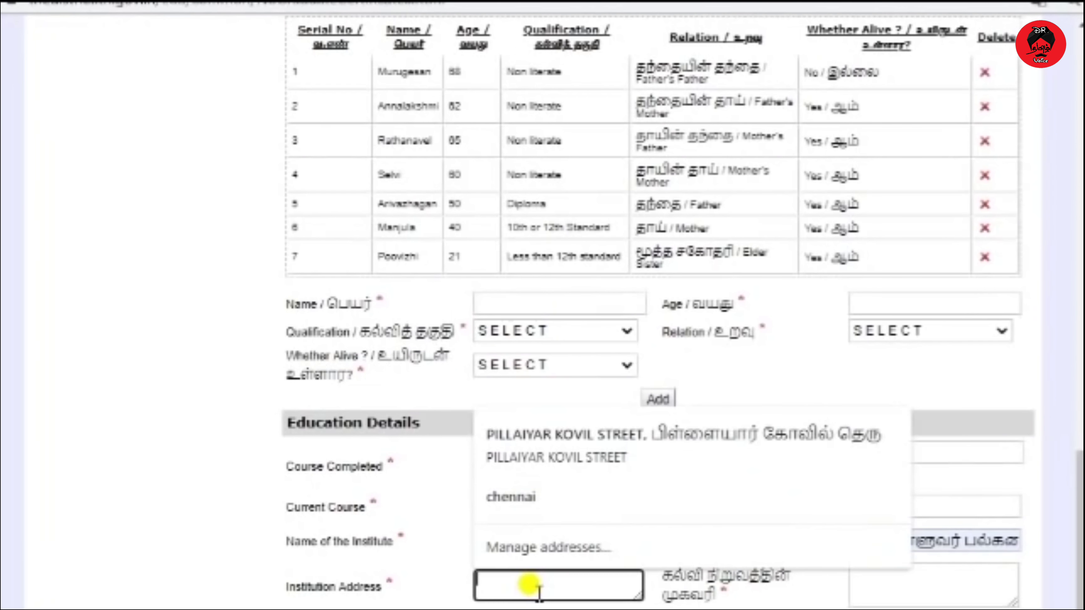
pyautogui.hotkey('ctrl', 'v')
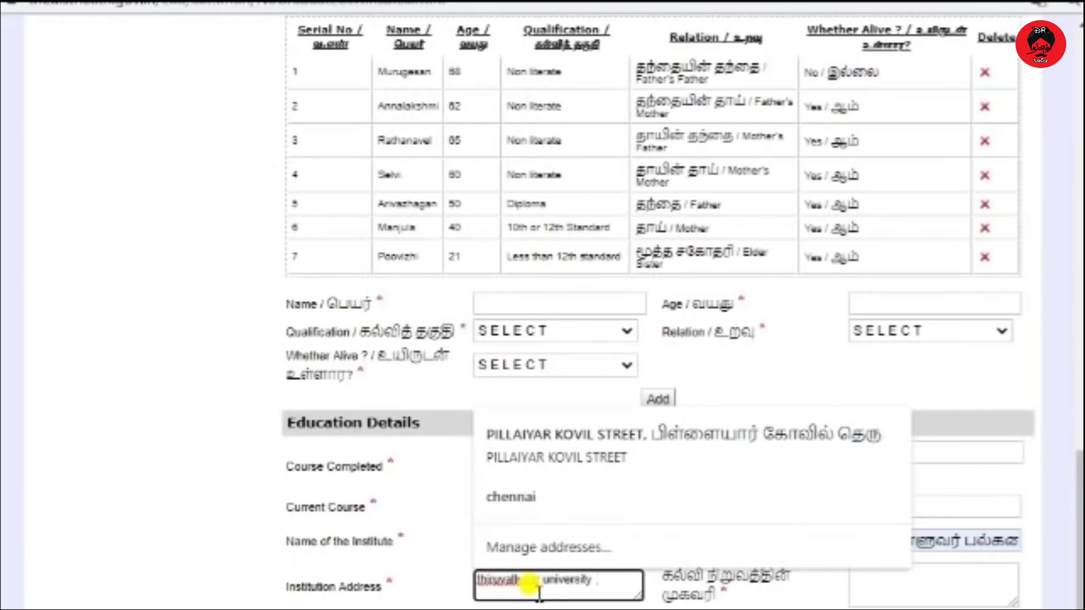
pyautogui.write(',VELLORE')
pyautogui.press('Tab')
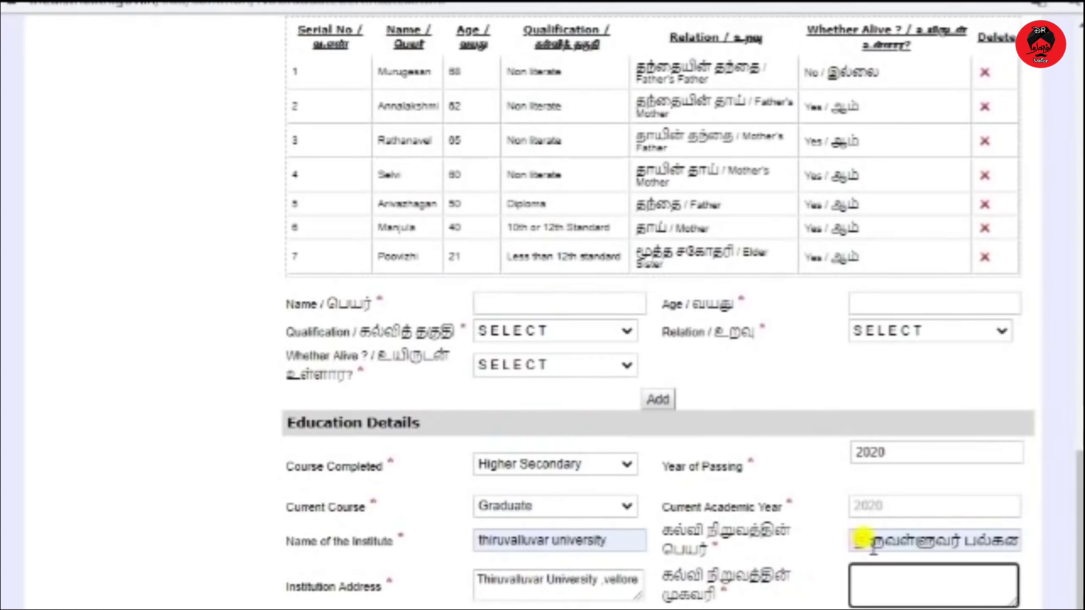
# Step: Fill in the Tamil institution address by copying the Tamil institute name and adding a comma and the city
pyautogui.tripleClick(863, 540)
pyautogui.hotkey('ctrl', 'c')
pyautogui.click(923, 582)
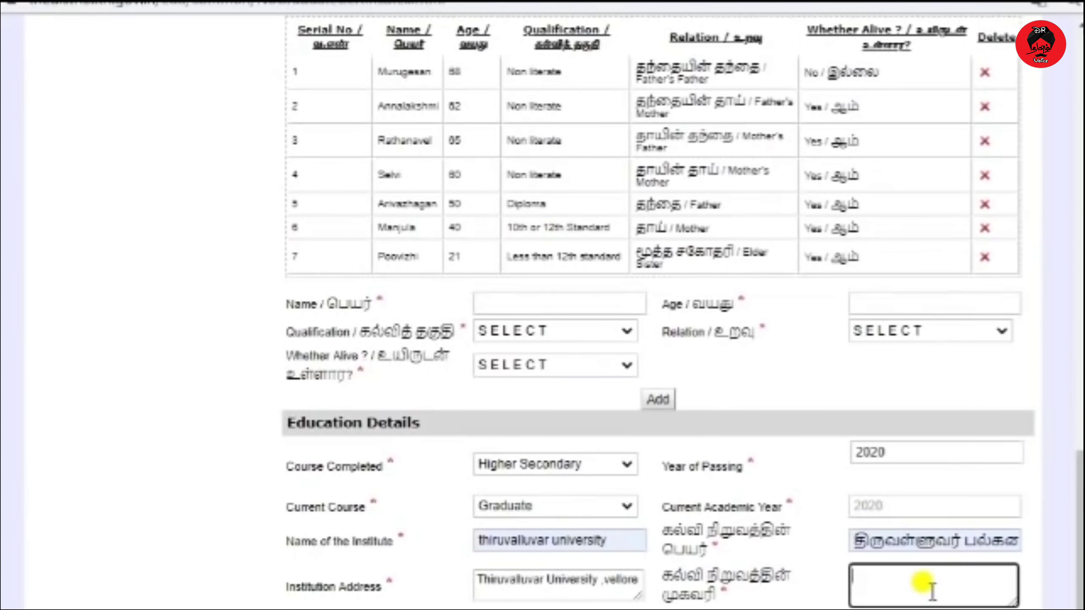
pyautogui.hotkey('ctrl', 'v')
pyautogui.write(',')
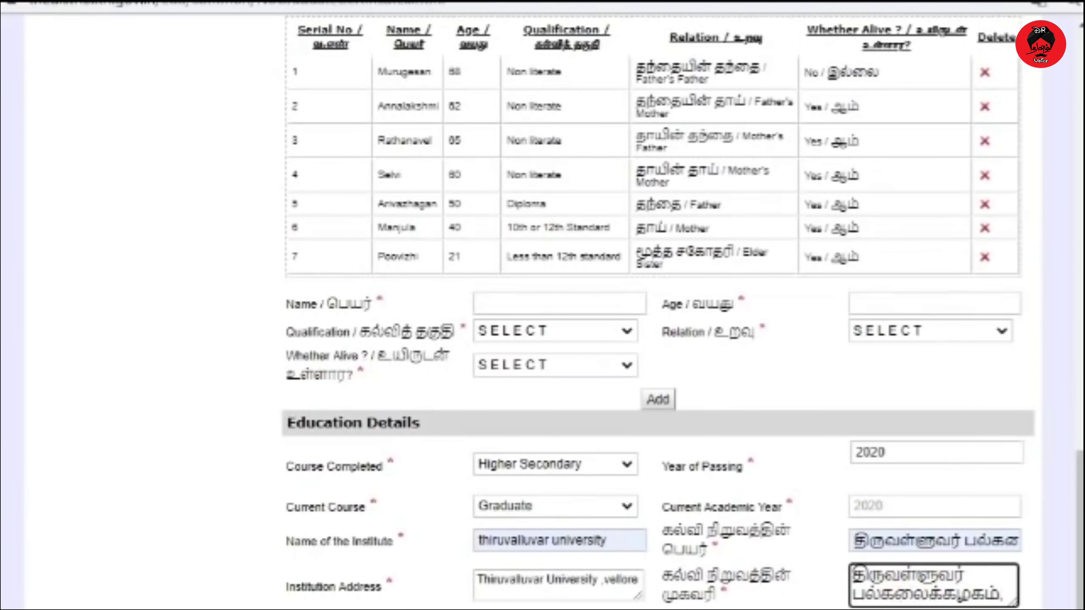
pyautogui.write('வெள்ளூர்')
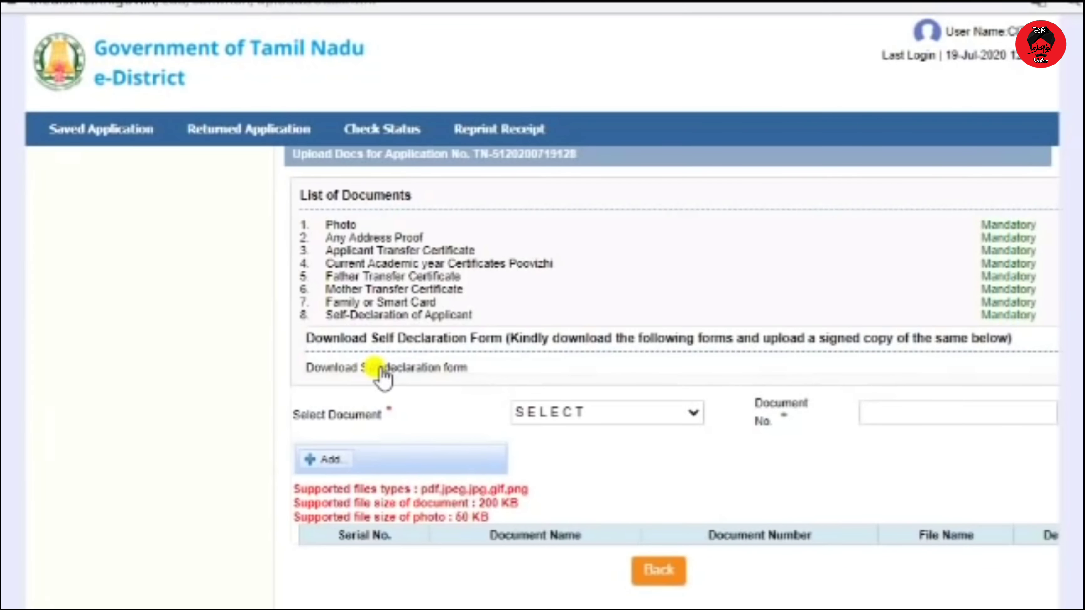
# Step: For the first document upload, choose Photo as the document type and enter document number 1
pyautogui.click(556, 417)
pyautogui.click(537, 448)
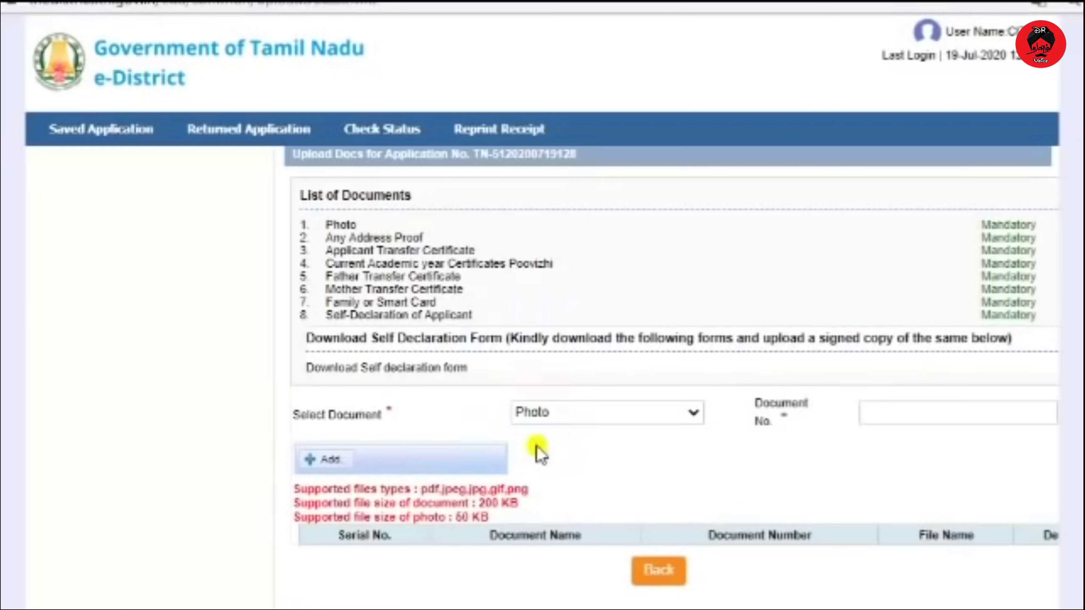
pyautogui.click(895, 409)
pyautogui.write('1')
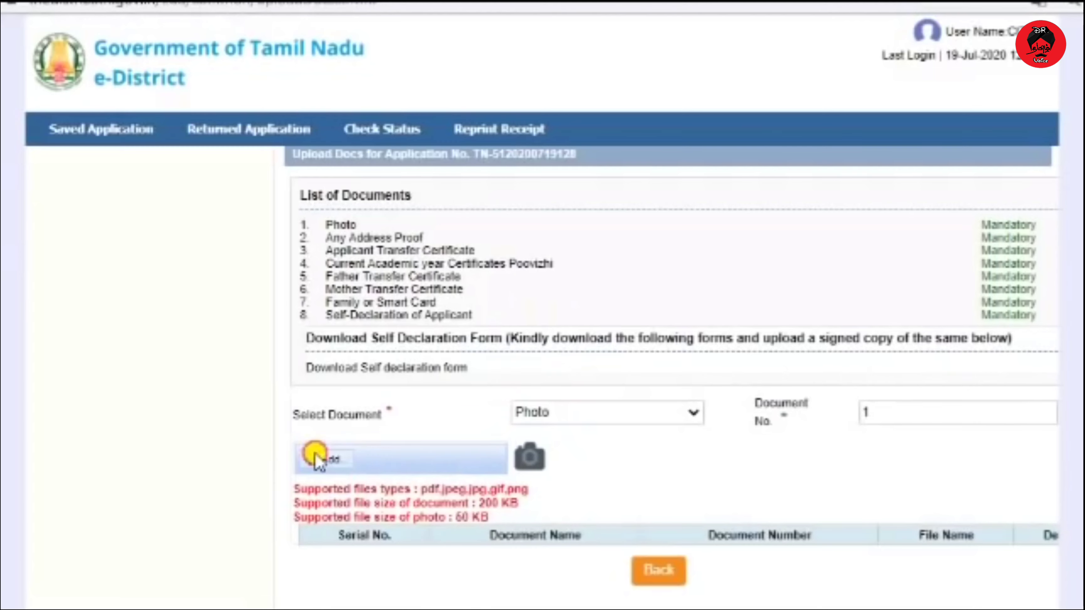
# Step: Upload the photo file mini_img078 from the applicant's folder on ACTIVE BOOT (G:), displaying the files as large icons
pyautogui.click(316, 457)
pyautogui.click(126, 359)
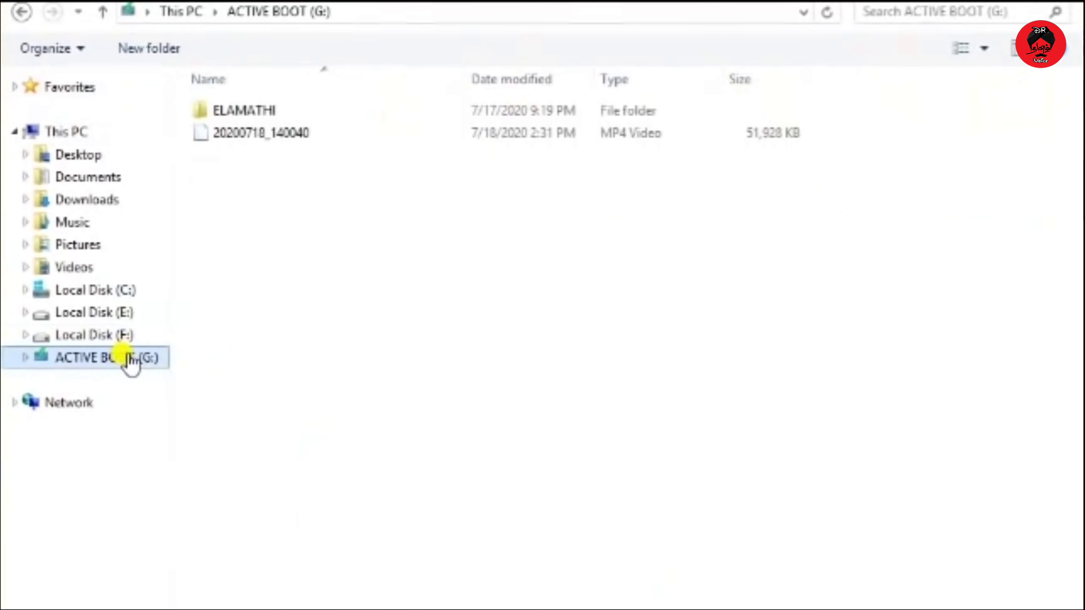
pyautogui.click(300, 112)
pyautogui.doubleClick(300, 112)
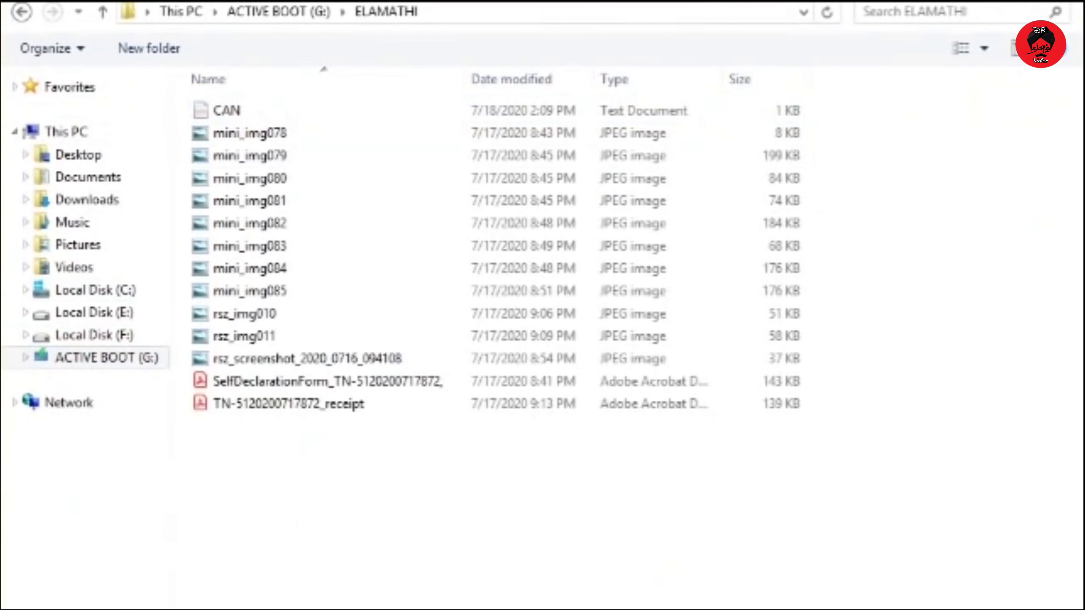
pyautogui.click(980, 52)
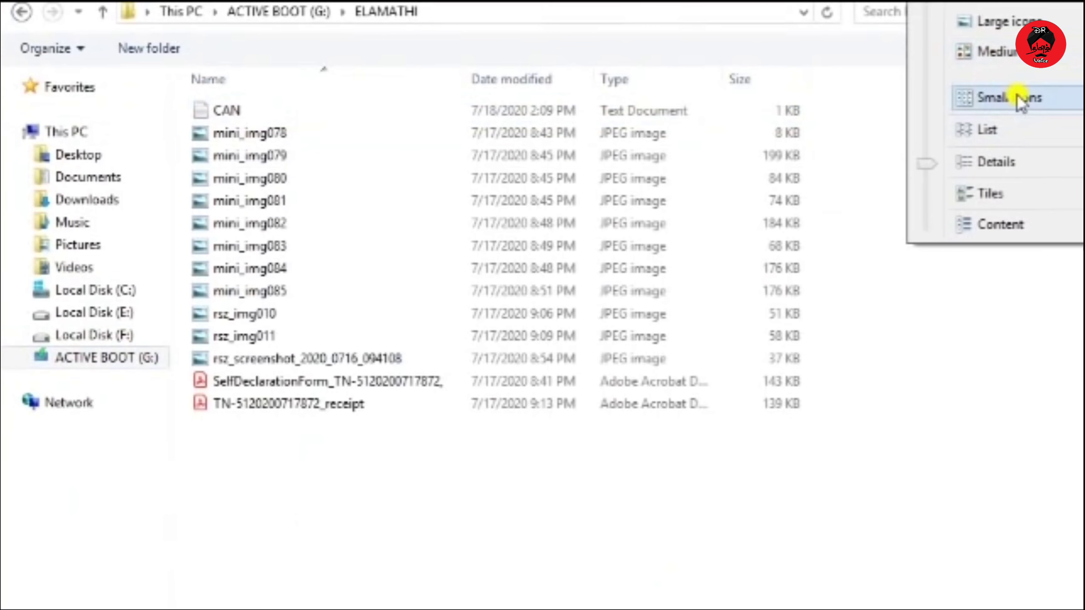
pyautogui.click(1009, 22)
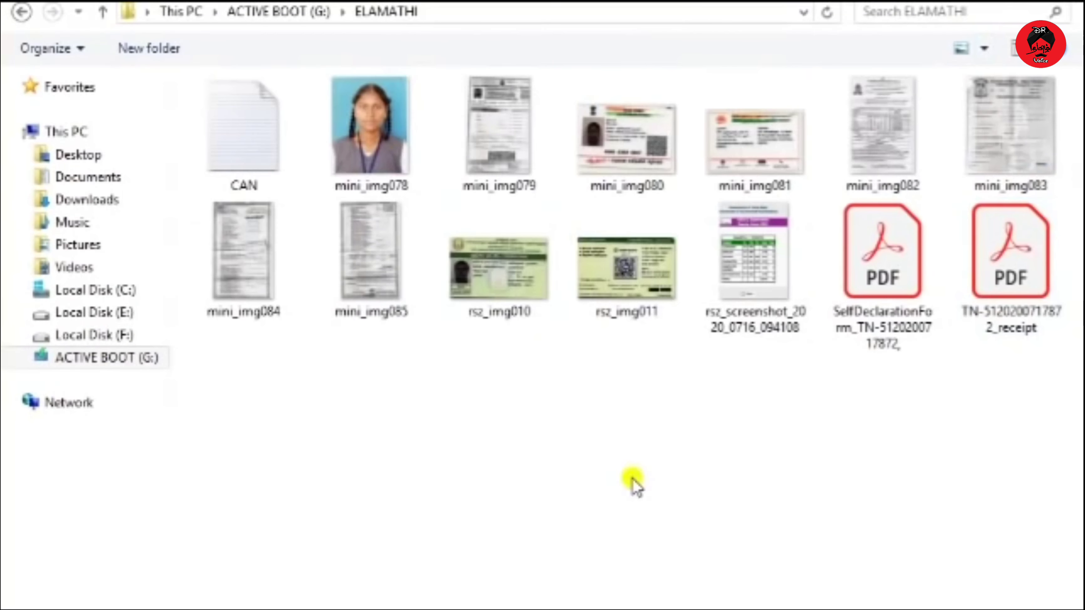
pyautogui.doubleClick(377, 115)
pyautogui.click(406, 463)
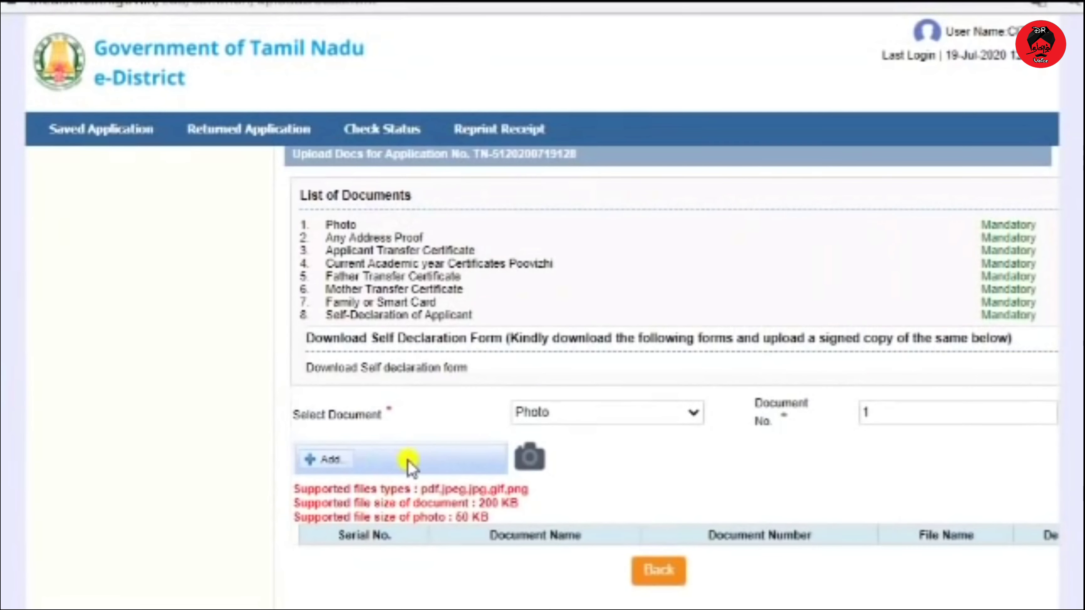
# Step: Upload mini_img080 as Any Address Proof with document number 2
pyautogui.click(551, 413)
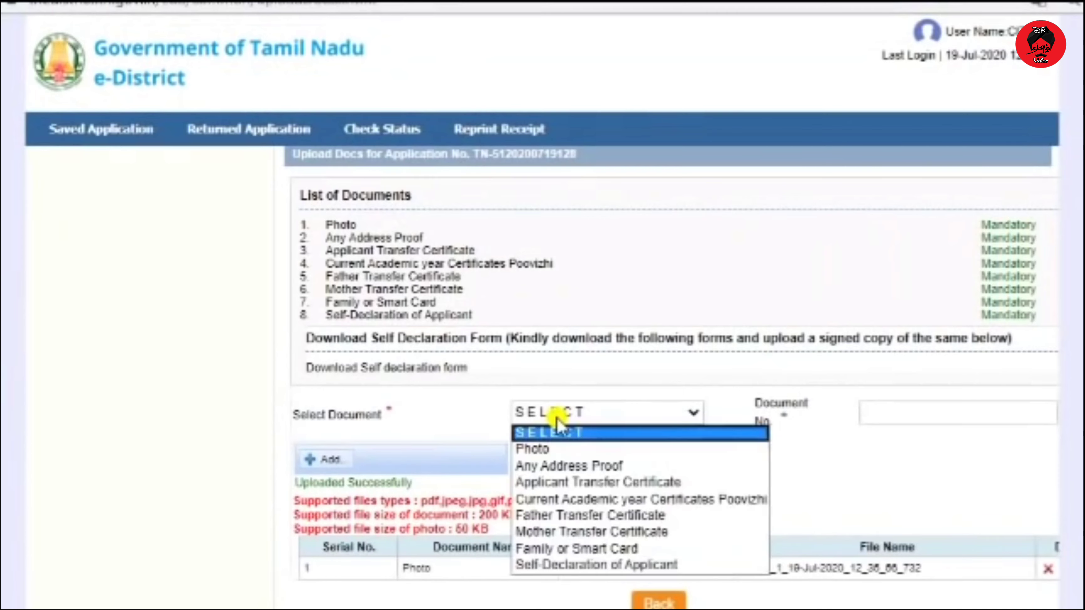
pyautogui.click(553, 466)
pyautogui.click(880, 406)
pyautogui.write('2')
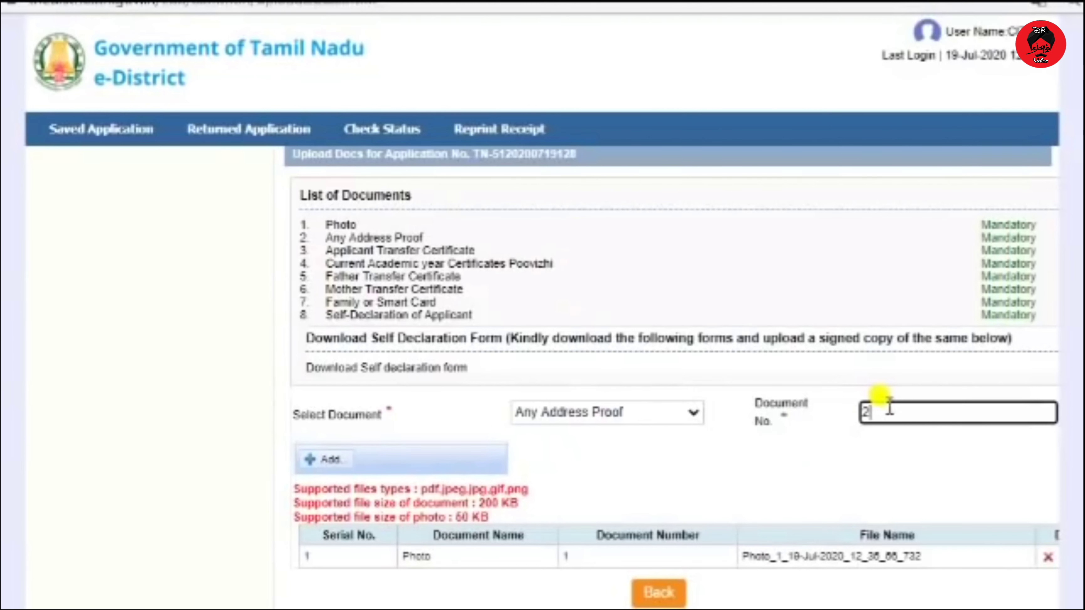
pyautogui.click(338, 461)
pyautogui.click(339, 460)
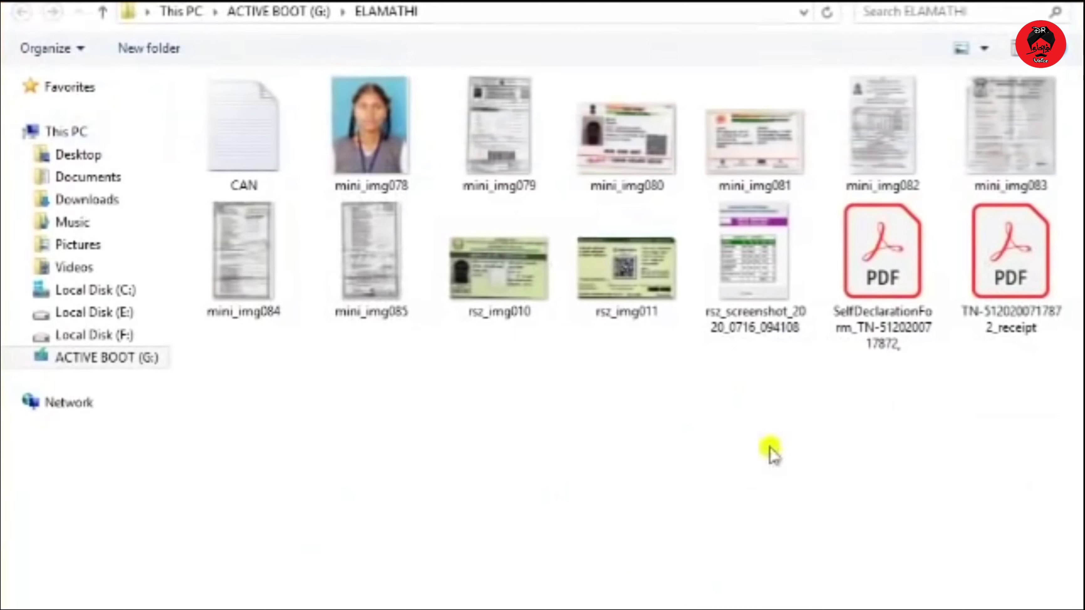
pyautogui.doubleClick(658, 179)
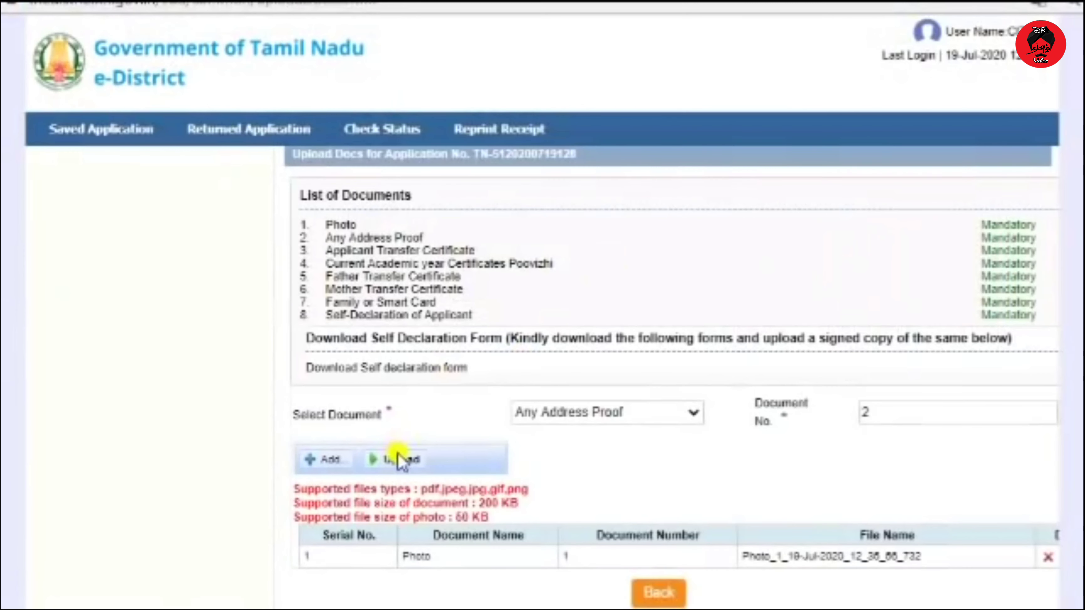
# Step: Upload mini_img081 as a second Any Address Proof file, also with document number 2
pyautogui.click(627, 426)
pyautogui.click(605, 468)
pyautogui.click(902, 411)
pyautogui.write('2')
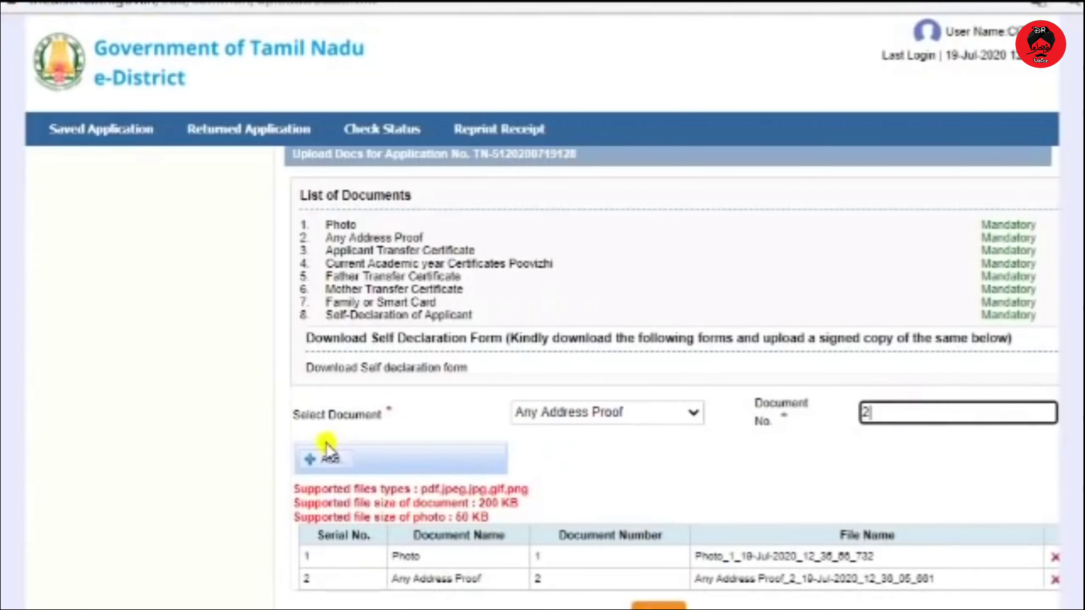
pyautogui.click(325, 458)
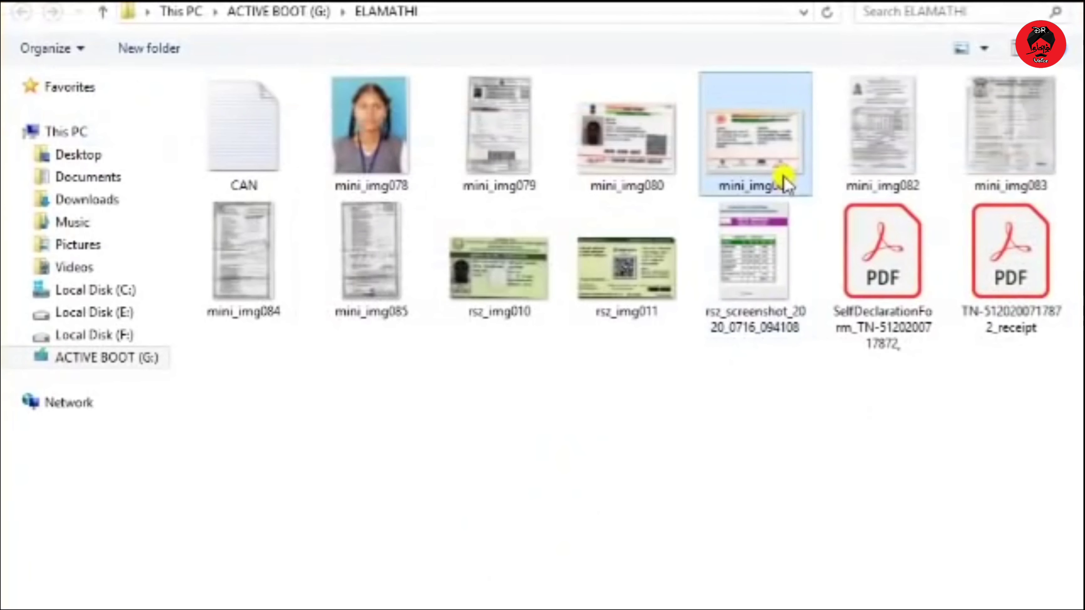
pyautogui.doubleClick(786, 182)
pyautogui.click(417, 460)
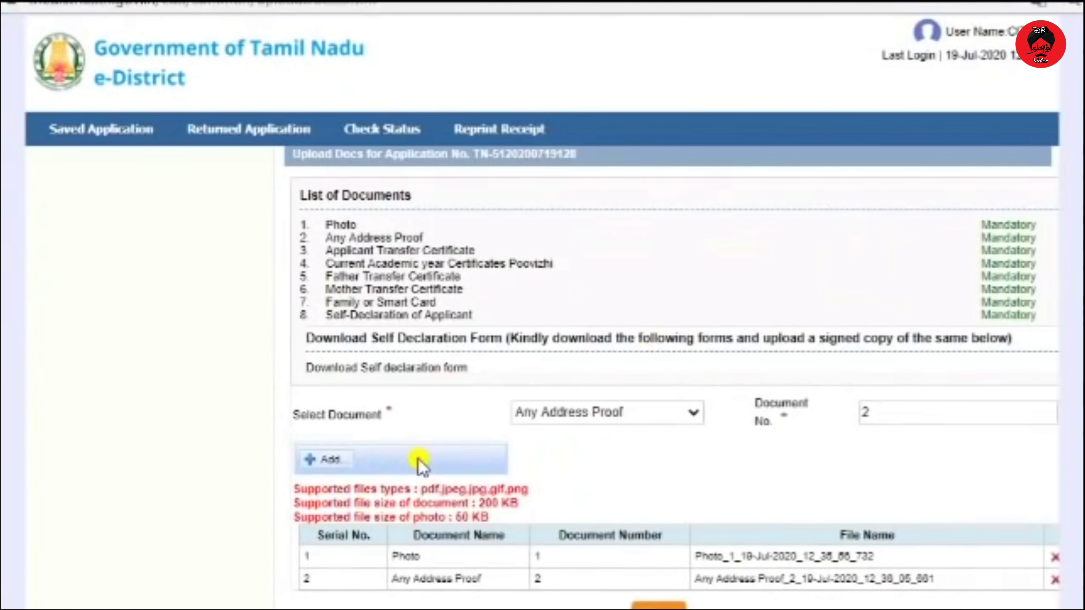
# Step: Upload mini_img082 as the Applicant Transfer Certificate with document number 3
pyautogui.click(555, 412)
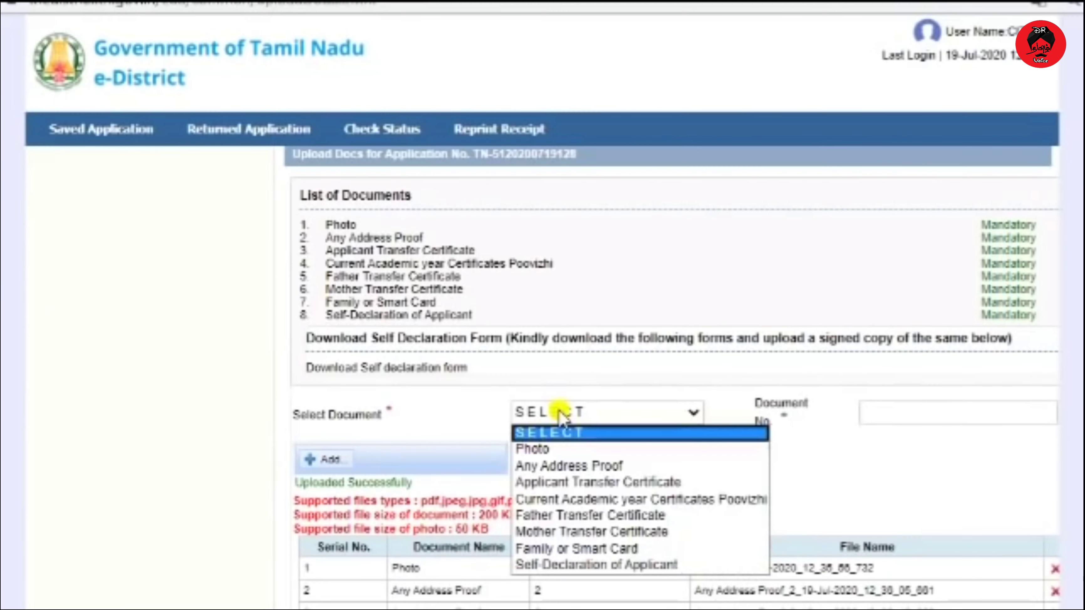
pyautogui.click(625, 482)
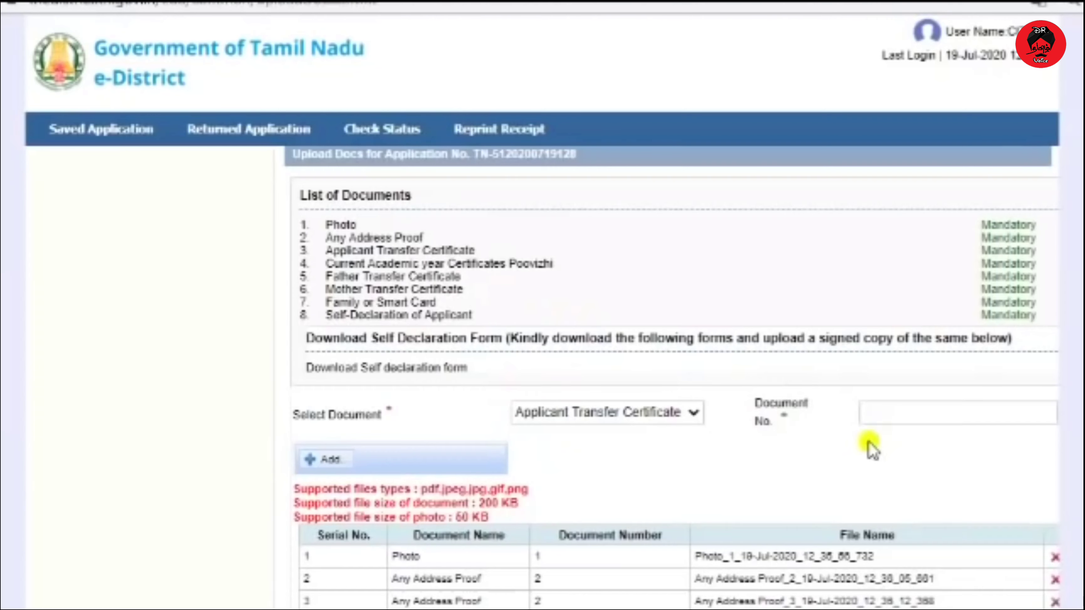
pyautogui.click(887, 412)
pyautogui.write('3')
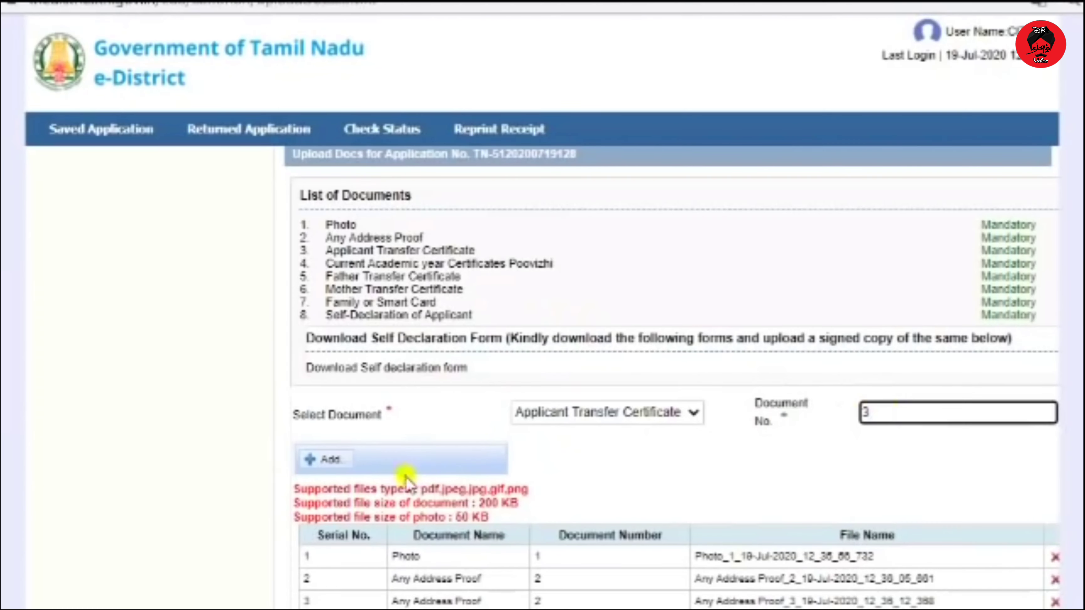
pyautogui.click(338, 461)
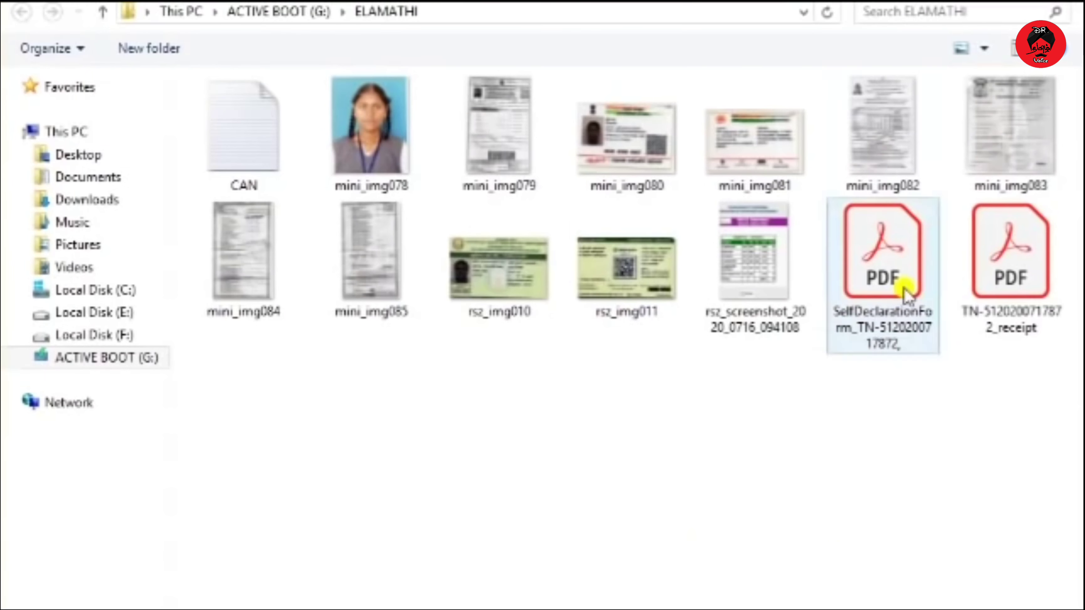
pyautogui.doubleClick(886, 126)
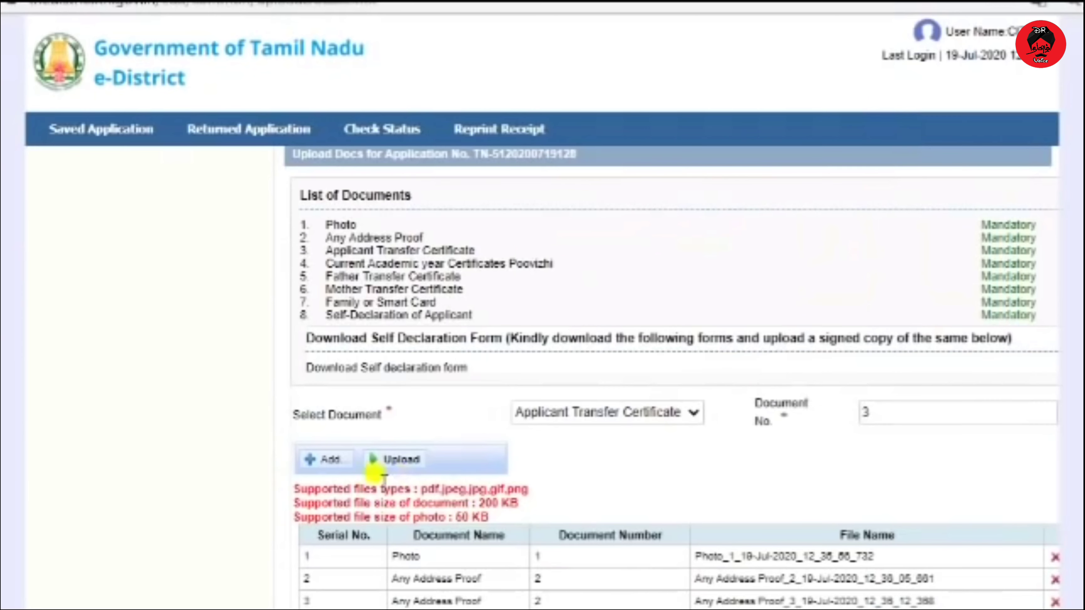
pyautogui.click(398, 461)
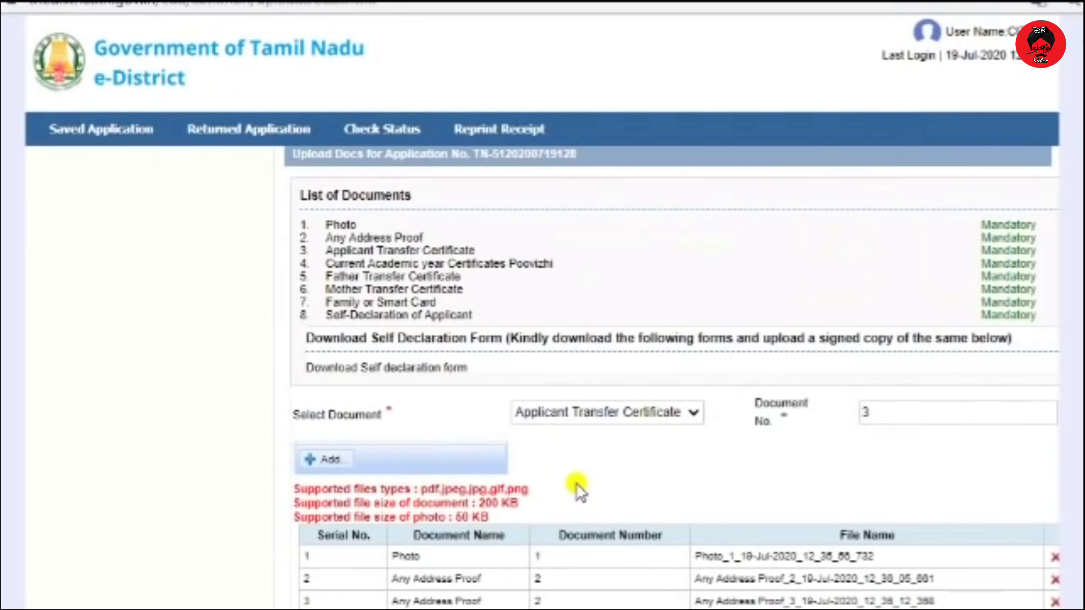
# Step: Upload mini_img082 as a second Applicant Transfer Certificate entry, with document number 4
pyautogui.click(615, 414)
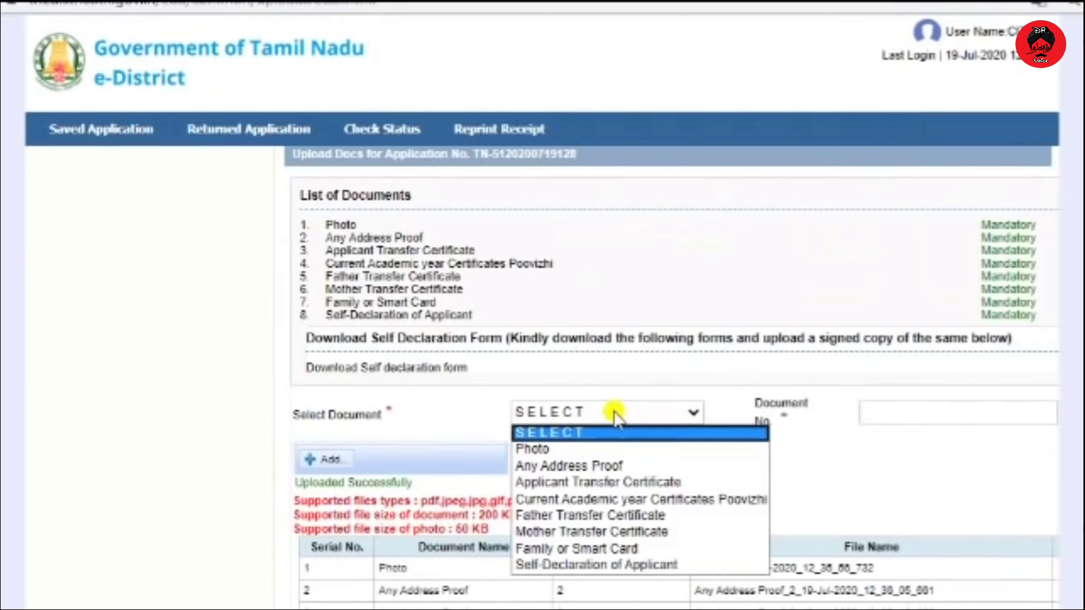
pyautogui.click(605, 483)
pyautogui.click(919, 413)
pyautogui.write('4')
pyautogui.click(327, 460)
pyautogui.doubleClick(887, 126)
pyautogui.click(396, 461)
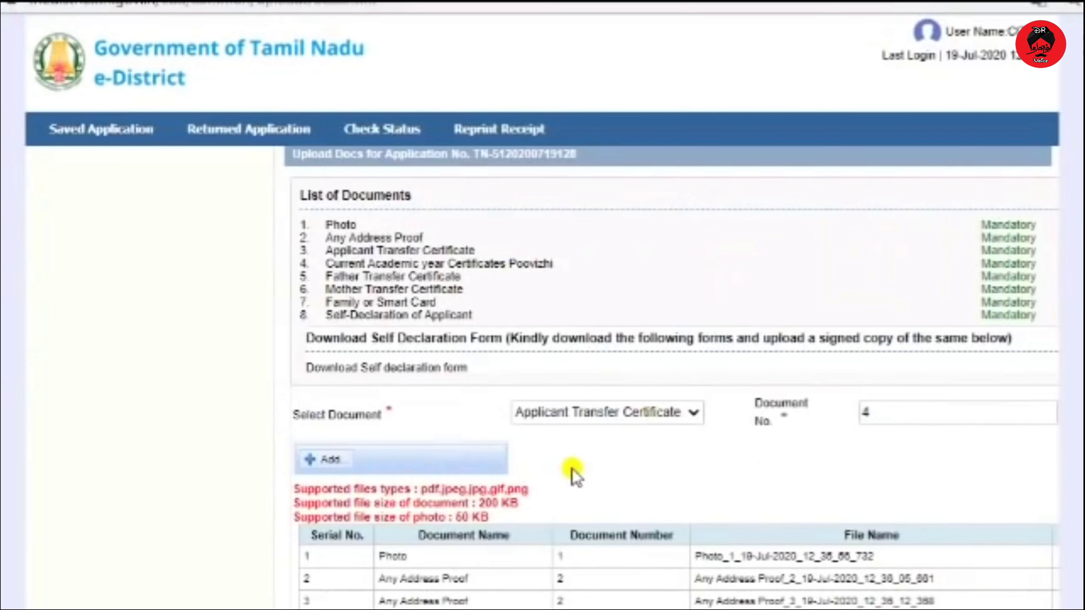
# Step: Upload mini_img079 as the Current Academic year Certificates document with document number 5
pyautogui.scroll(-1, 573, 473)
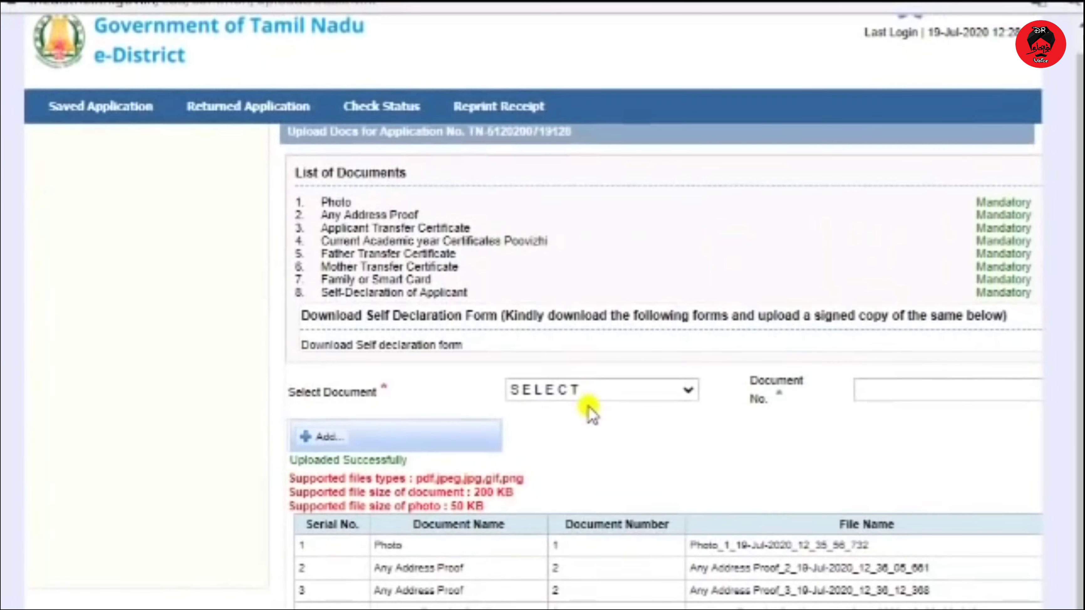
pyautogui.click(589, 390)
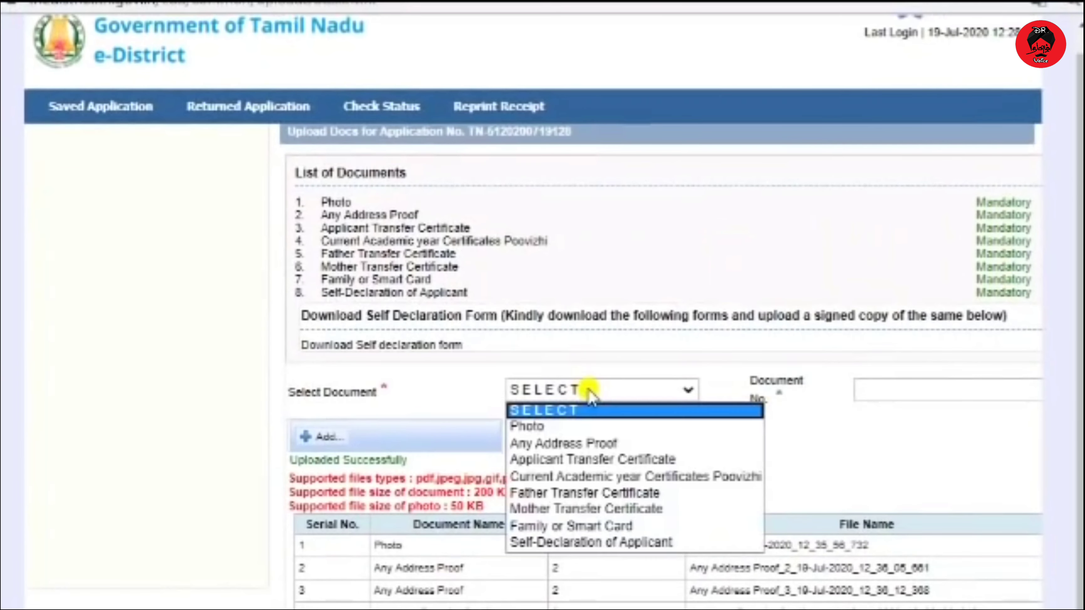
pyautogui.click(646, 478)
pyautogui.click(875, 400)
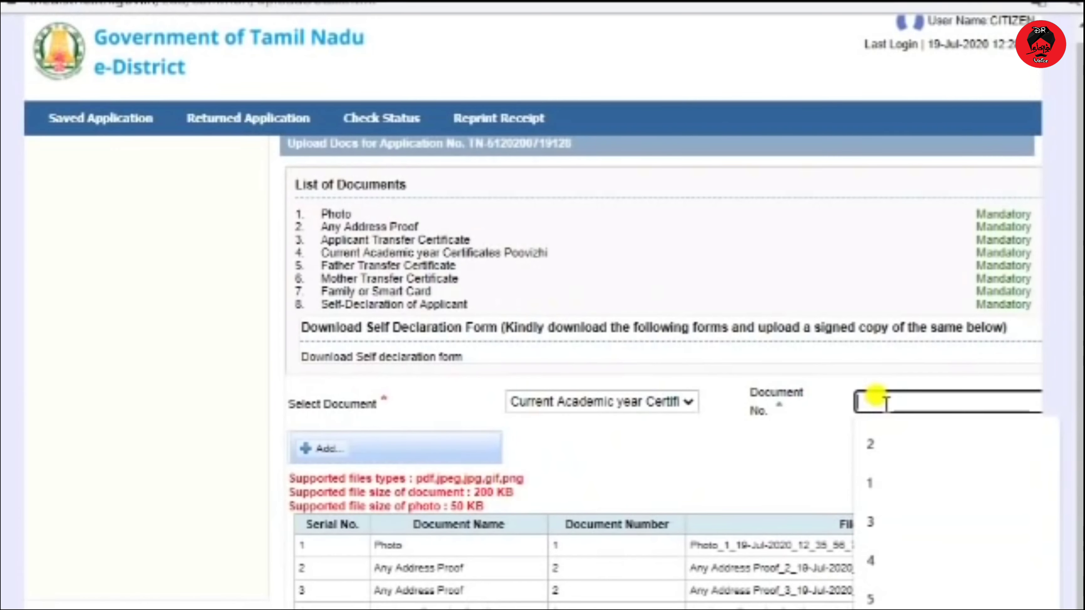
pyautogui.click(870, 598)
pyautogui.click(333, 449)
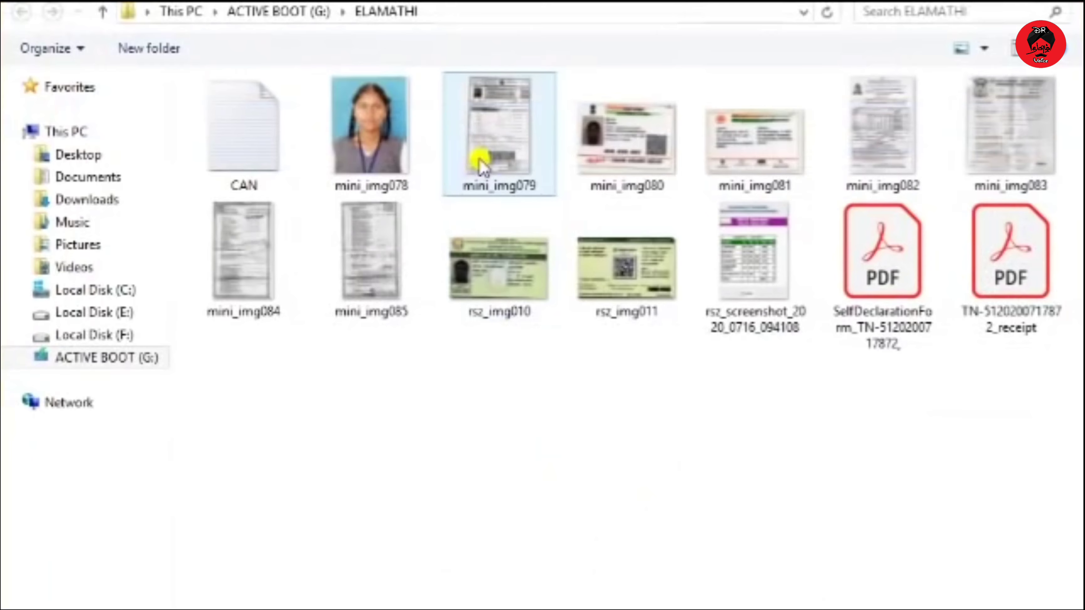
pyautogui.doubleClick(481, 165)
pyautogui.click(397, 449)
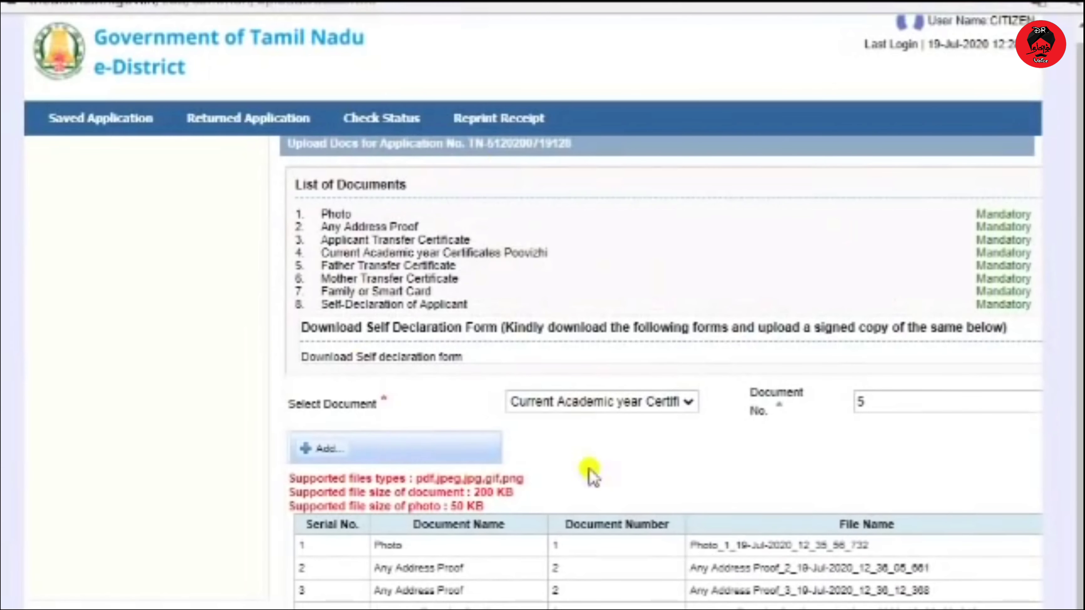
# Step: Upload mini_img083 as the Father Transfer Certificate with document number 6
pyautogui.scroll(-2, 604, 472)
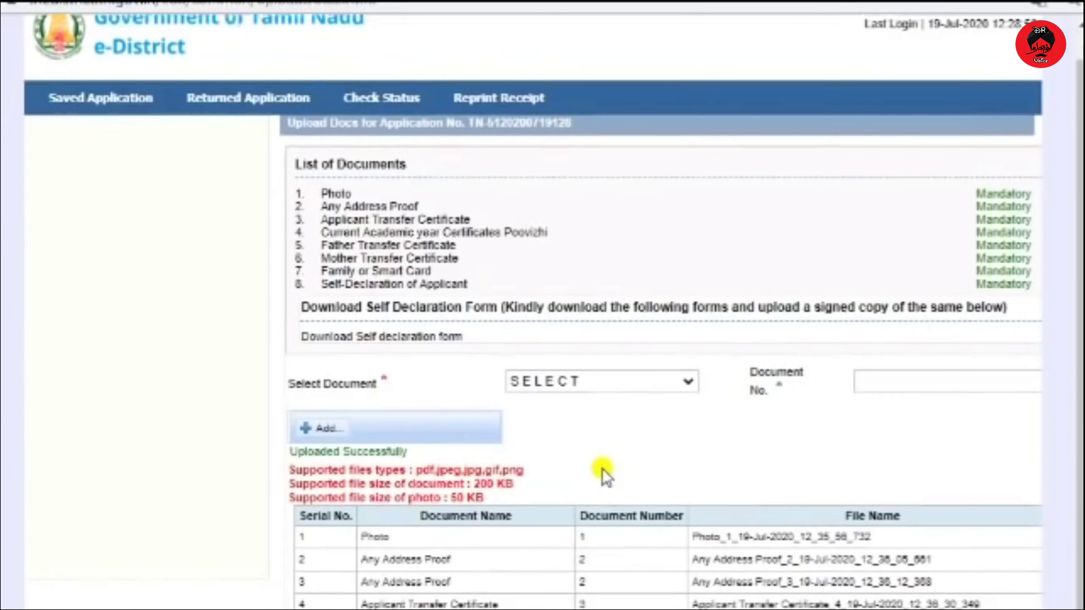
pyautogui.click(574, 369)
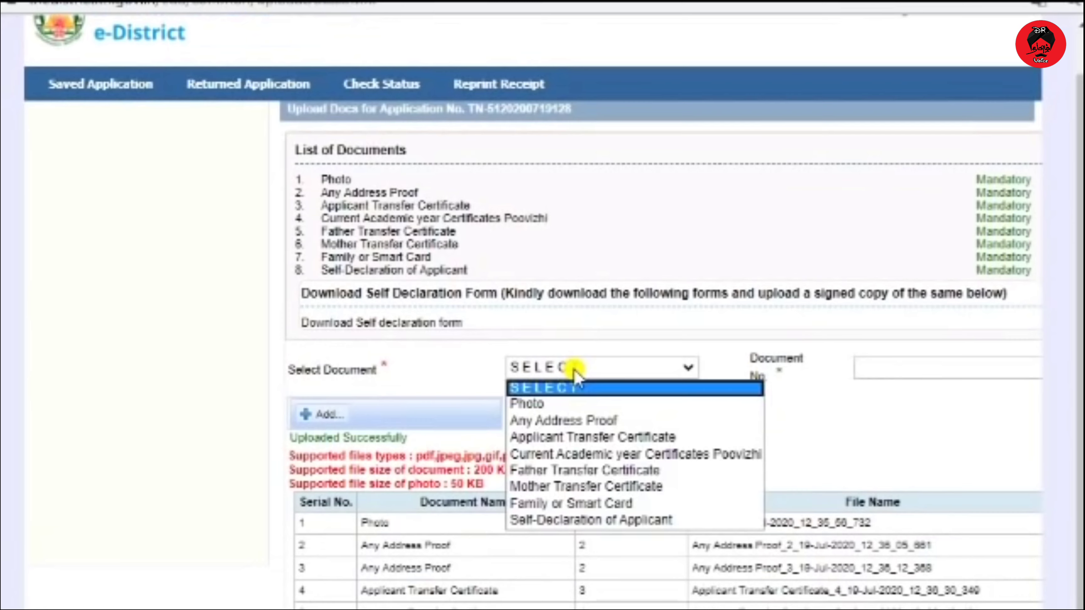
pyautogui.click(572, 471)
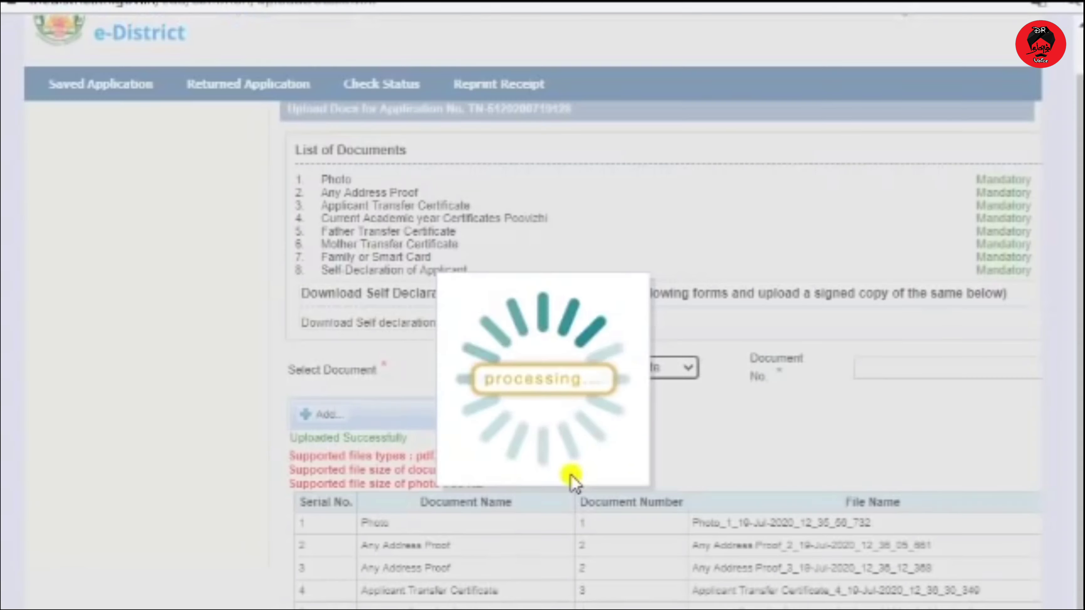
pyautogui.click(872, 379)
pyautogui.write('6')
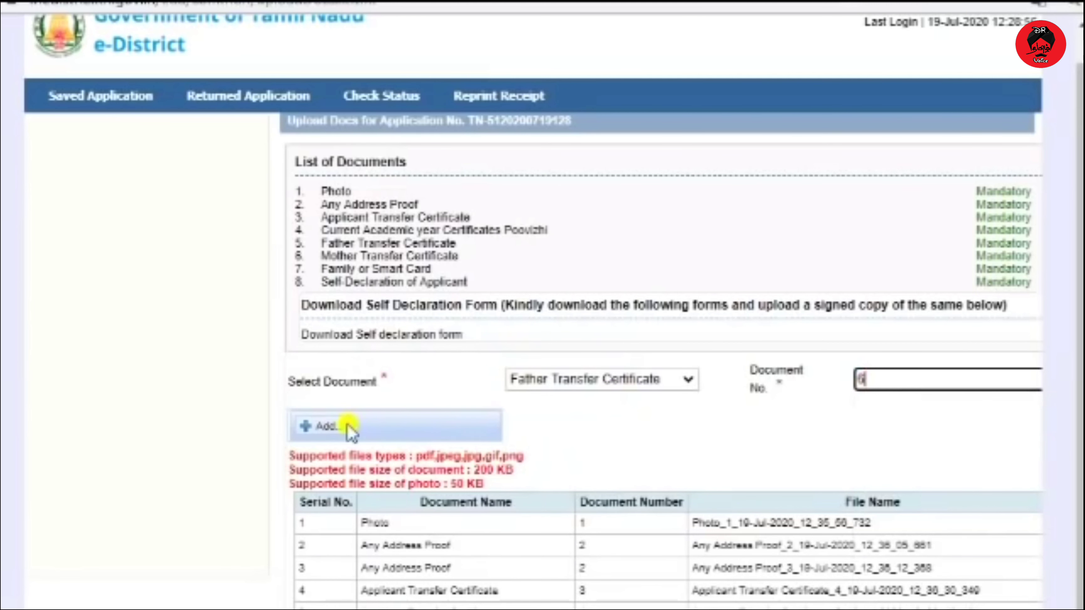
pyautogui.click(324, 426)
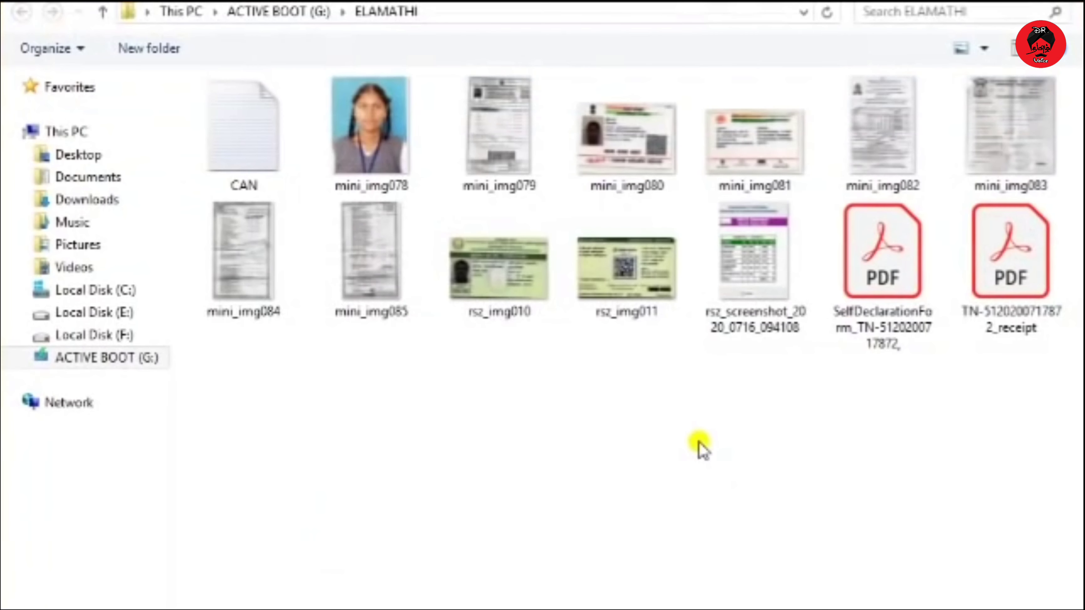
pyautogui.doubleClick(992, 132)
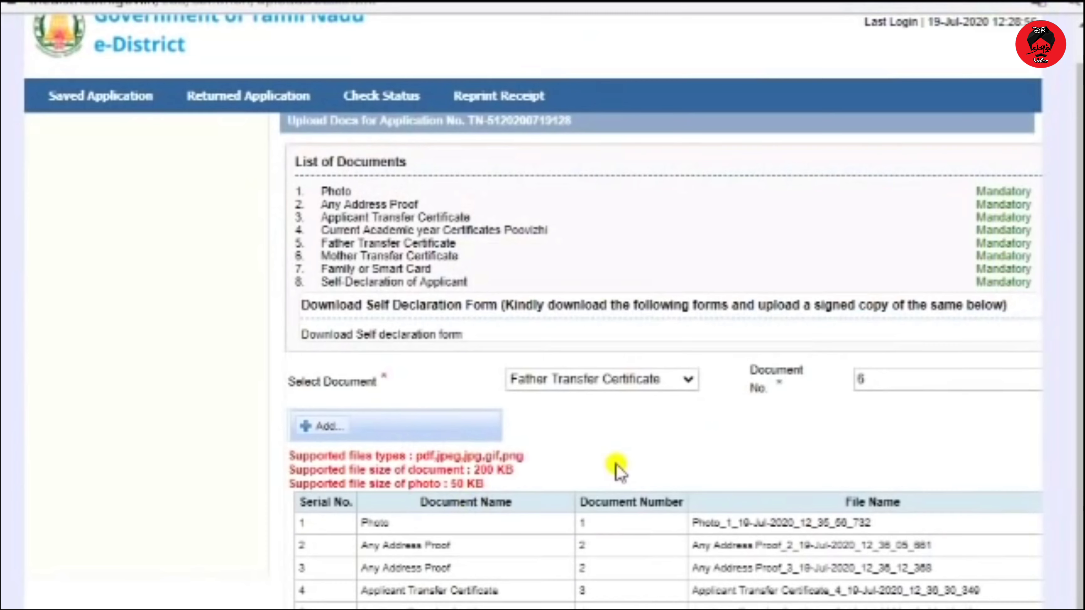
# Step: Upload mini_img084 as the Mother Transfer Certificate with document number 7
pyautogui.click(593, 368)
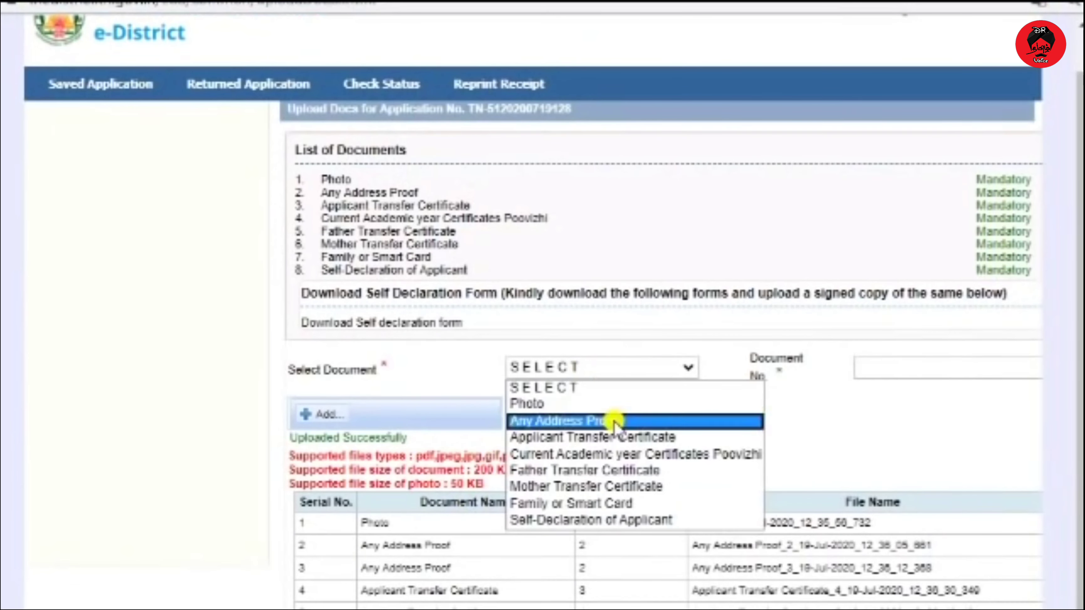
pyautogui.click(615, 487)
pyautogui.click(860, 364)
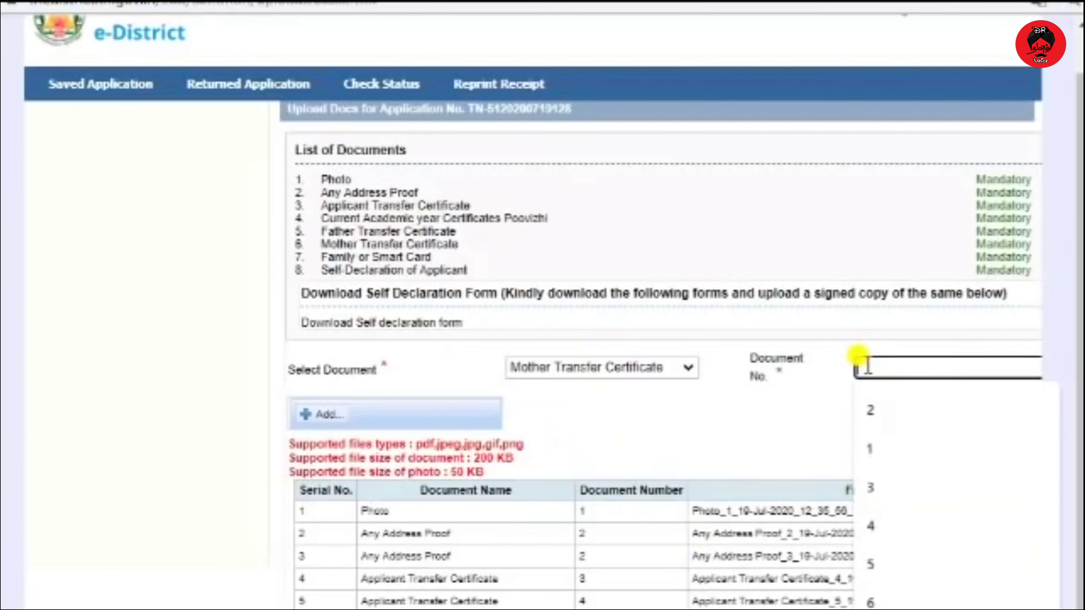
pyautogui.write('7')
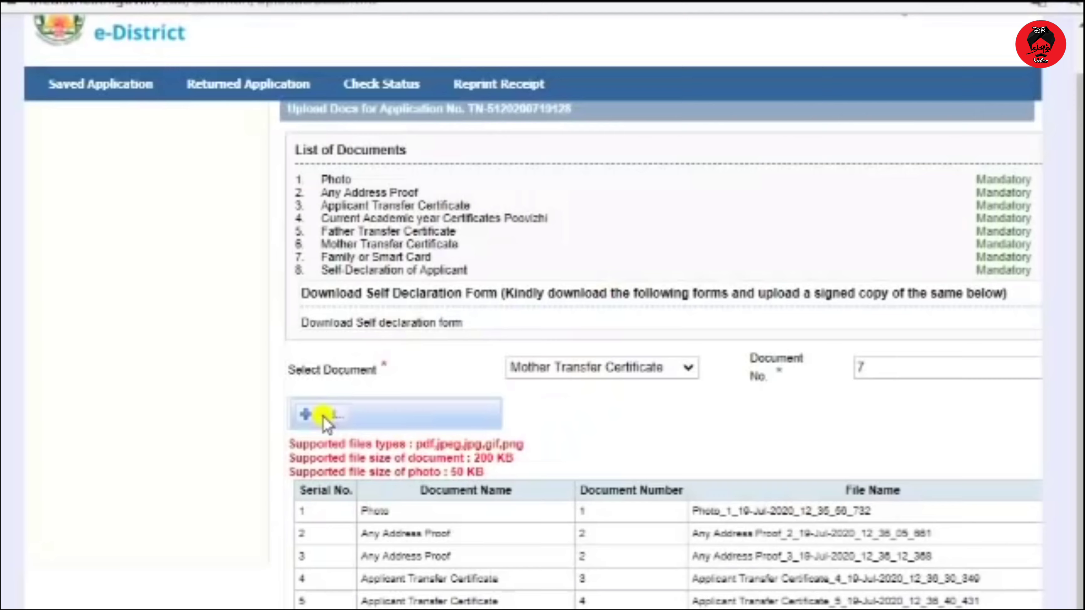
pyautogui.click(324, 423)
pyautogui.click(265, 315)
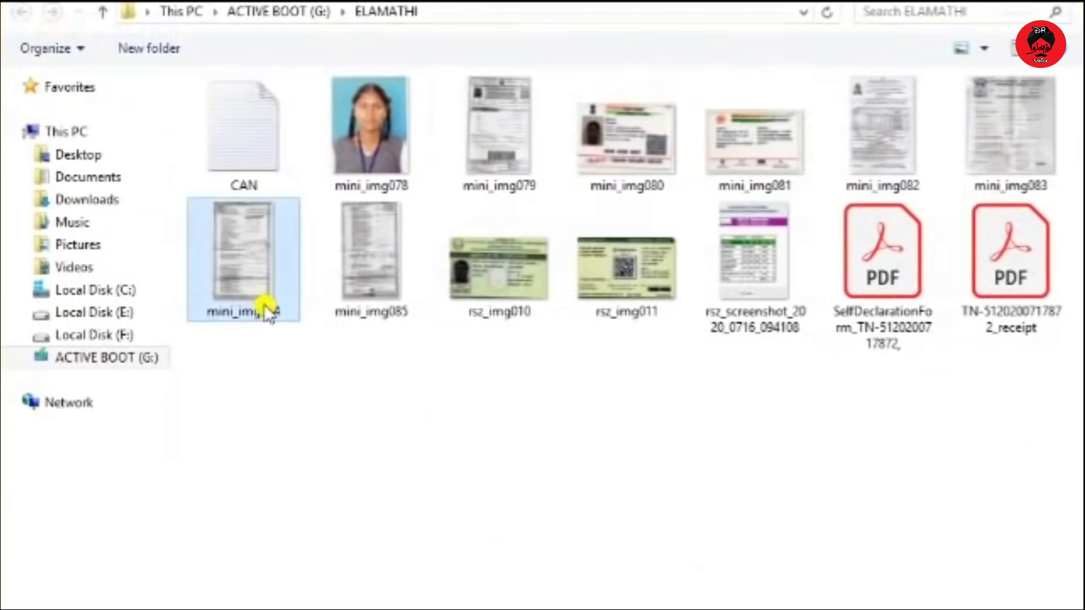
pyautogui.doubleClick(266, 316)
pyautogui.click(378, 421)
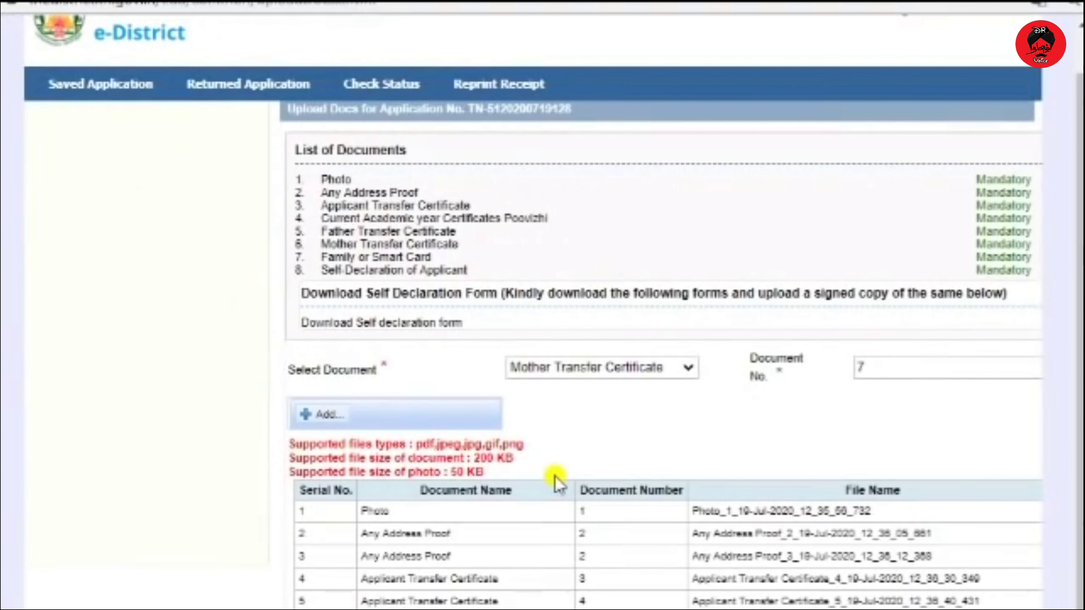
# Step: Upload the self-declaration form PDF as Self-Declaration of Applicant with document number 8
pyautogui.scroll(-1, 587, 432)
pyautogui.click(586, 366)
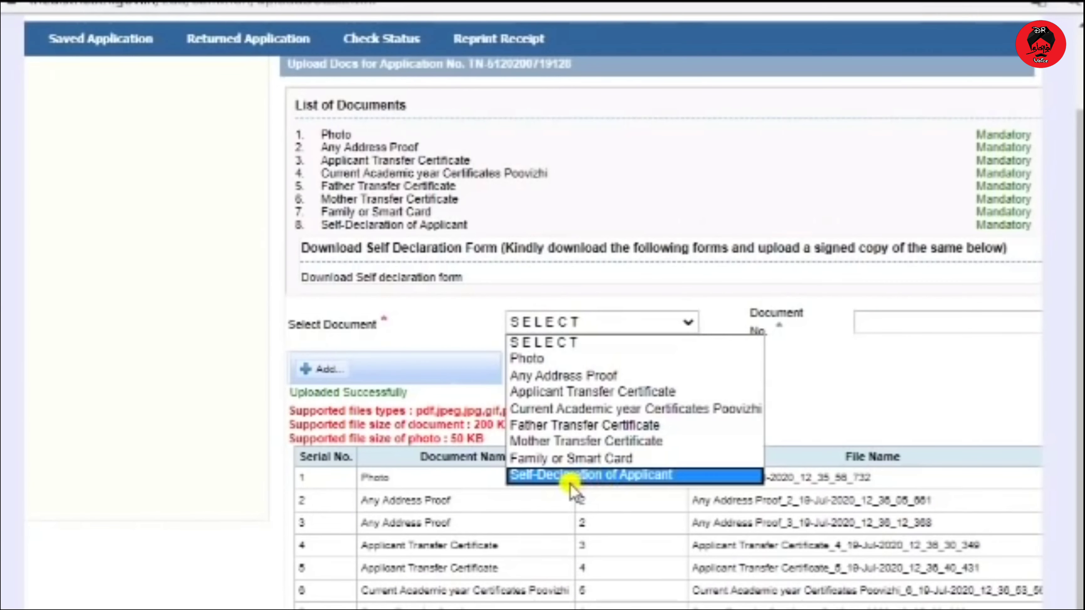
pyautogui.click(596, 478)
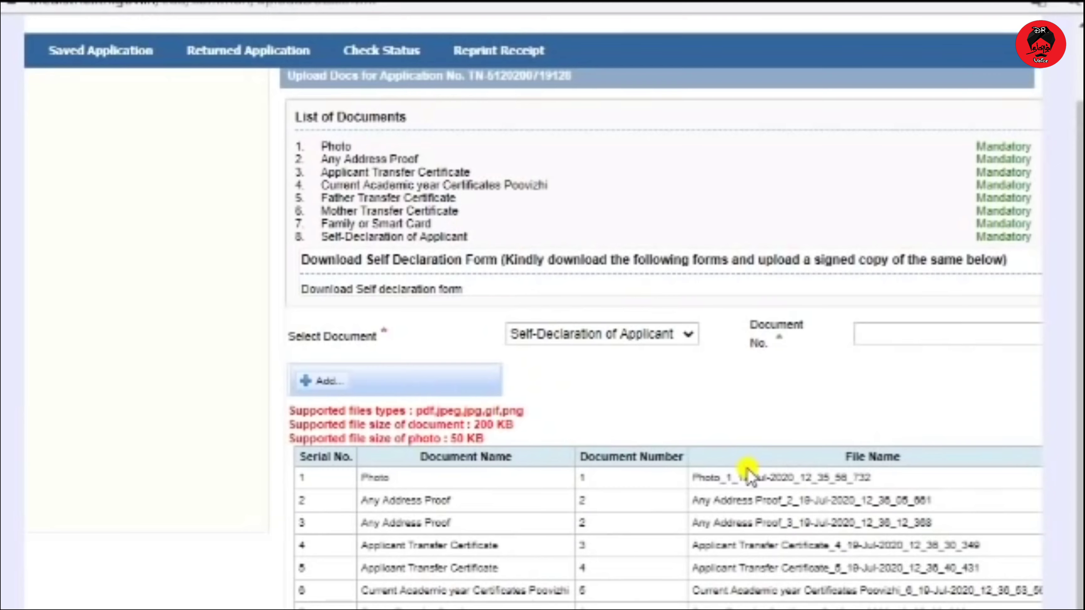
pyautogui.click(858, 334)
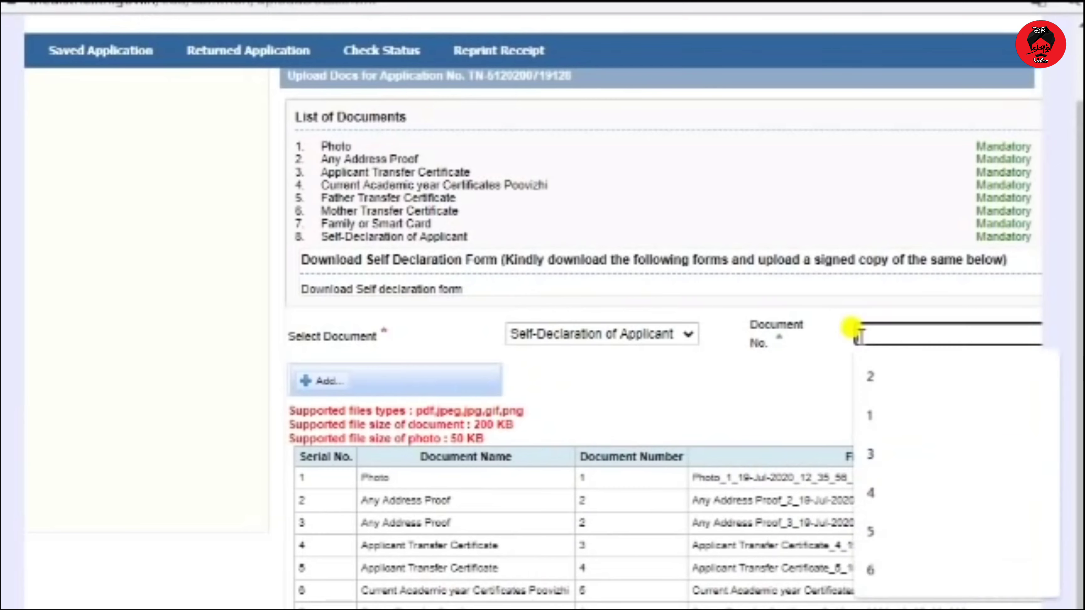
pyautogui.write('8')
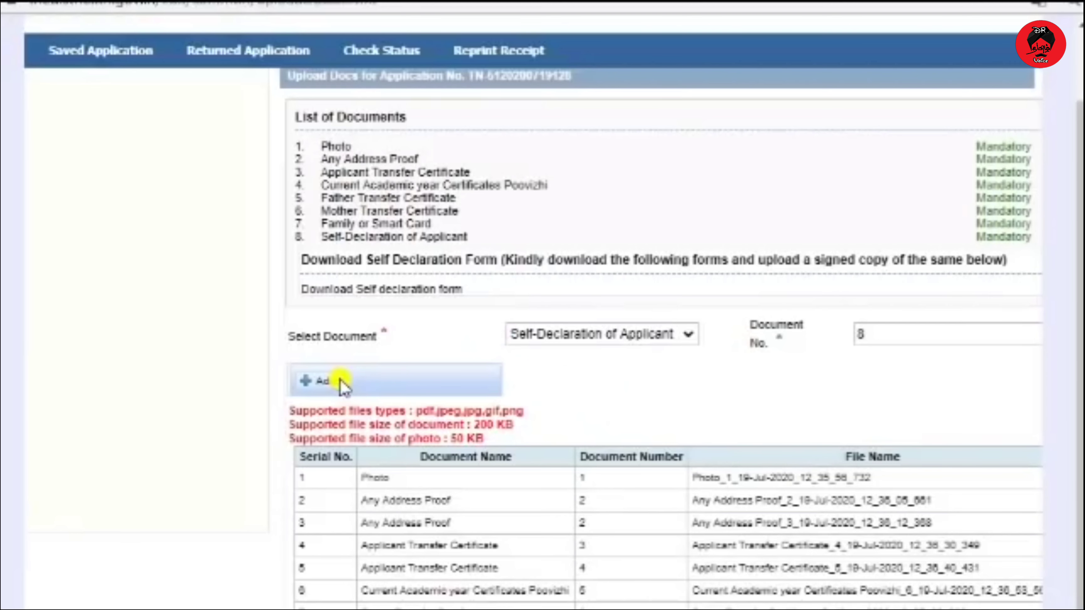
pyautogui.click(344, 385)
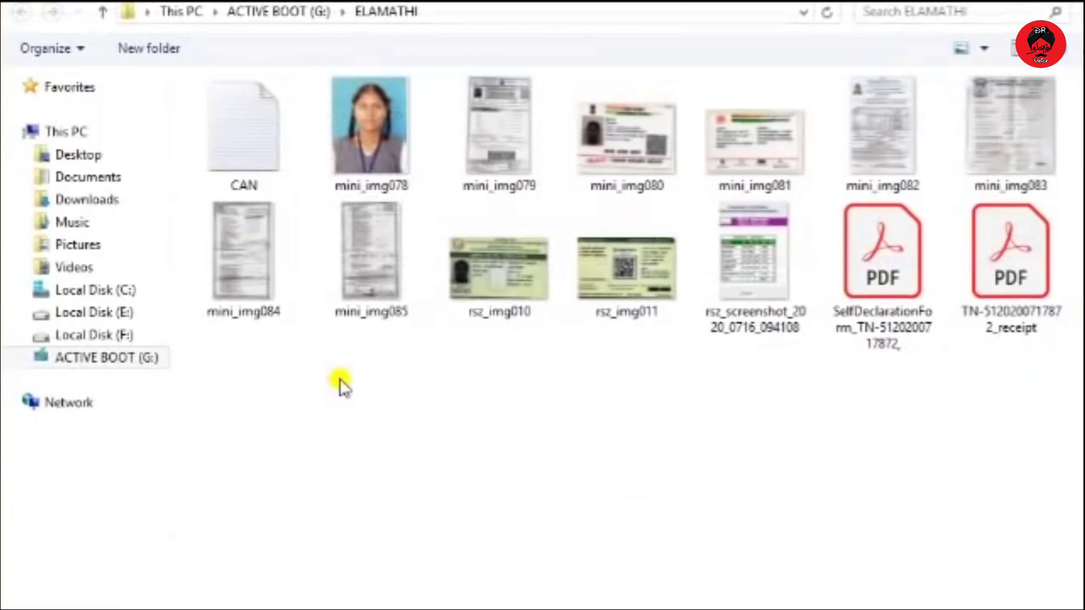
pyautogui.doubleClick(890, 327)
pyautogui.click(389, 381)
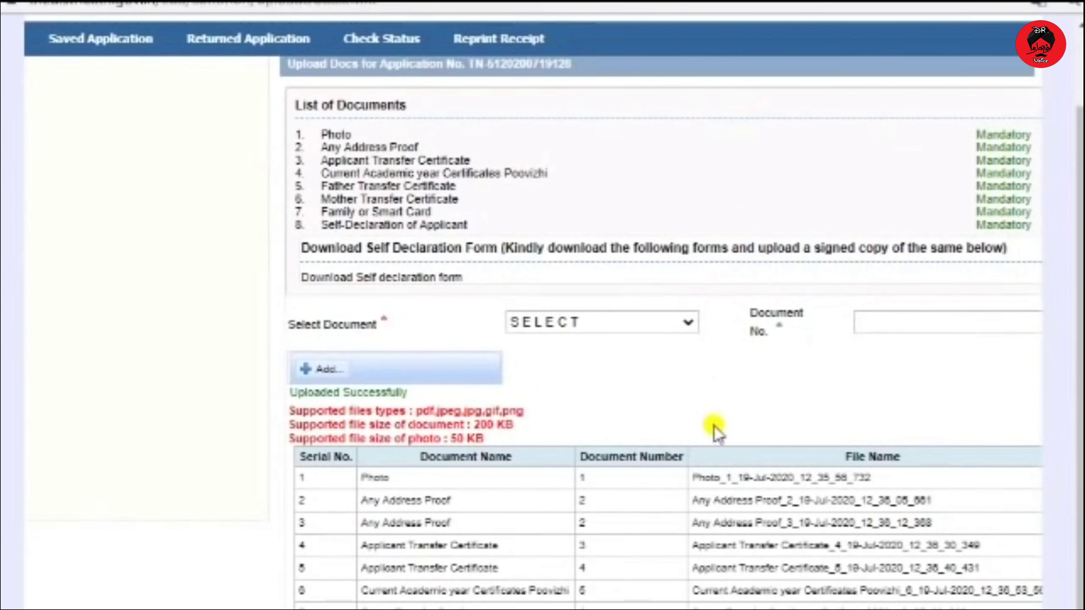
# Step: Upload rsz_img010 as the Family or Smart Card with document number 9
pyautogui.scroll(-1, 722, 445)
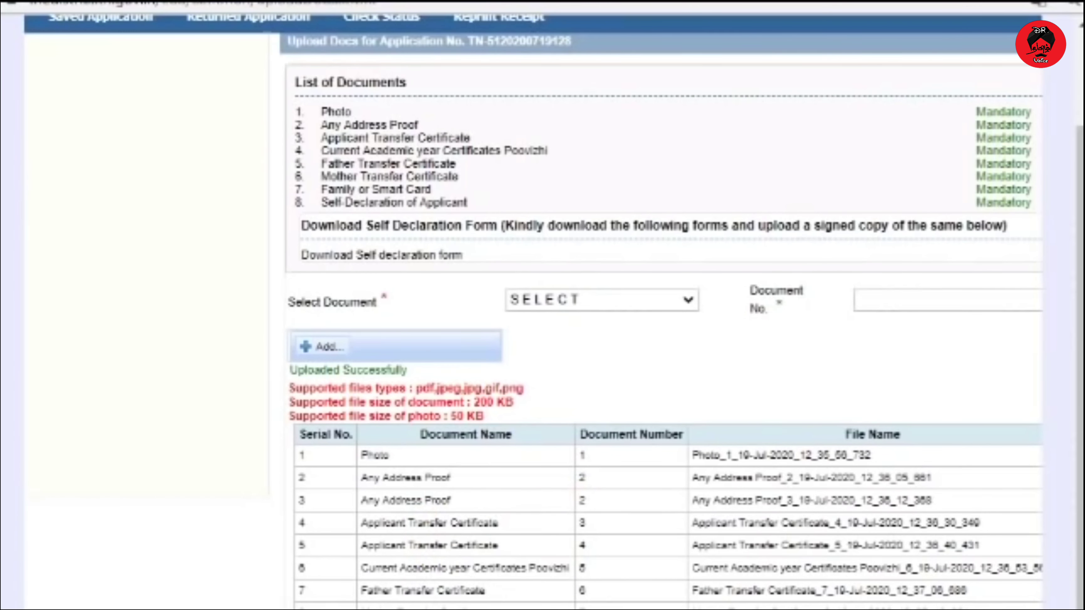
pyautogui.click(626, 300)
pyautogui.click(596, 441)
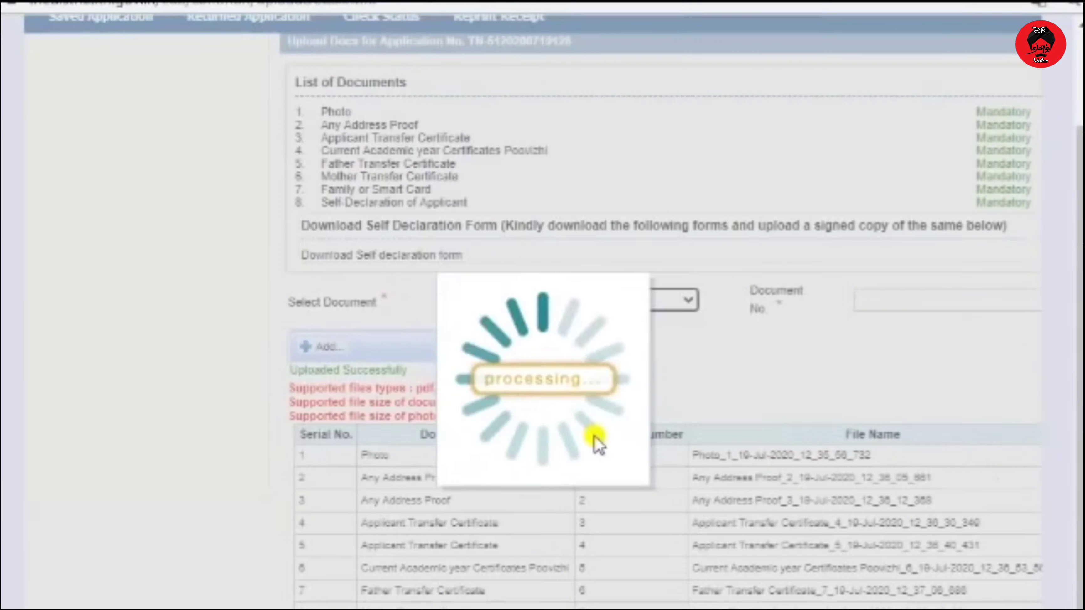
pyautogui.click(985, 311)
pyautogui.write('8')
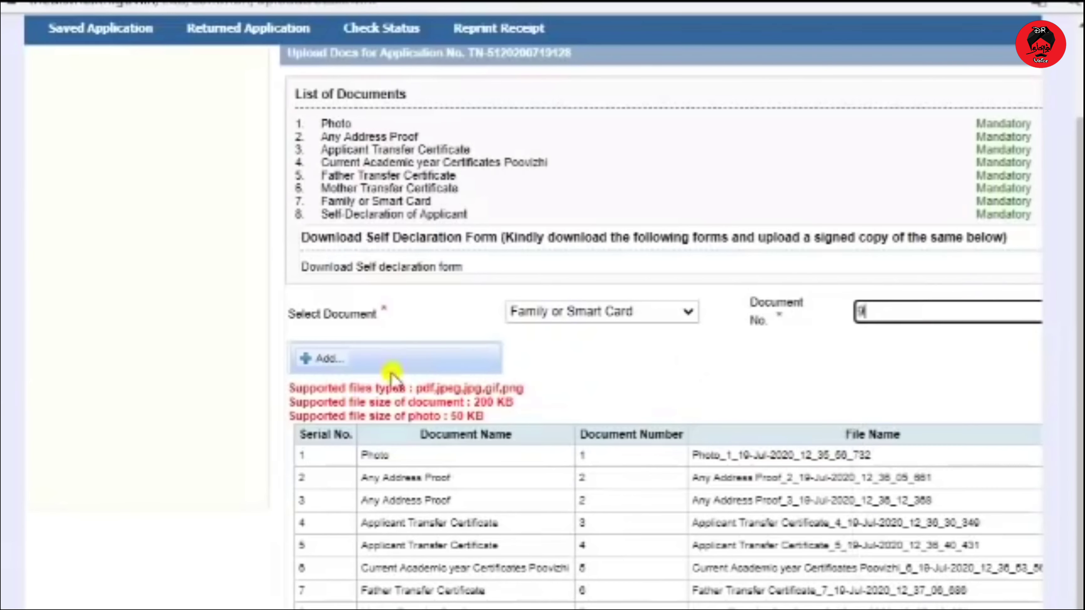
pyautogui.click(309, 359)
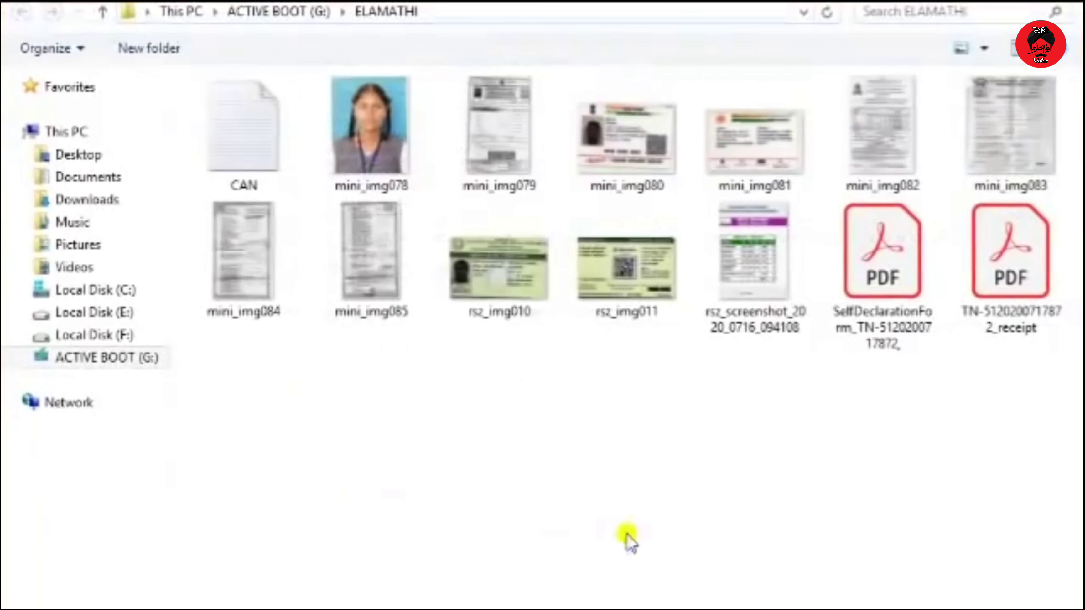
pyautogui.doubleClick(504, 295)
pyautogui.click(421, 361)
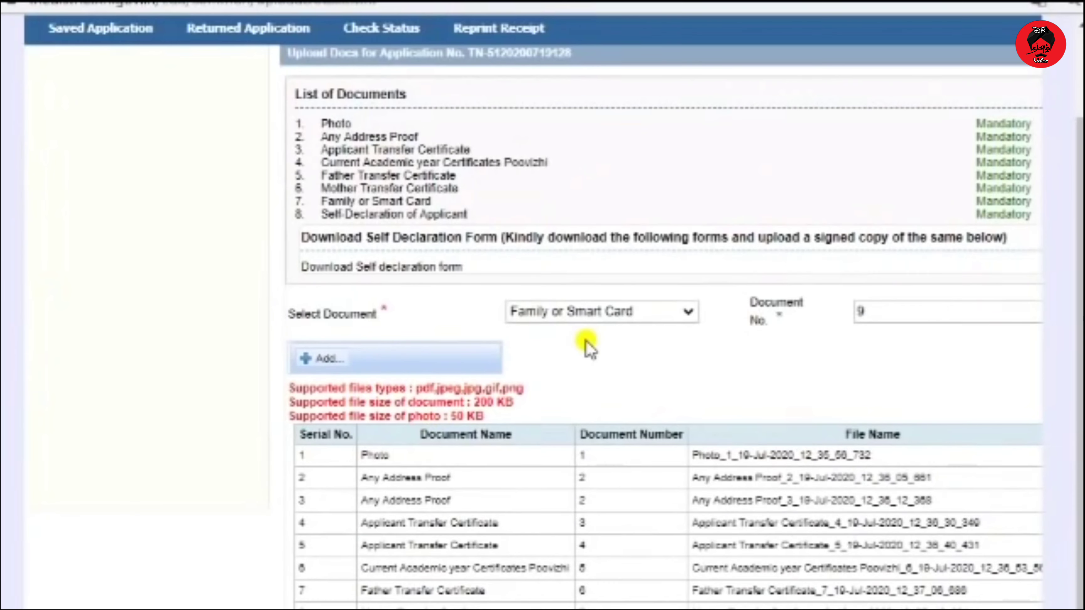
# Step: Upload another file as Family or Smart Card with document number 9
pyautogui.click(588, 301)
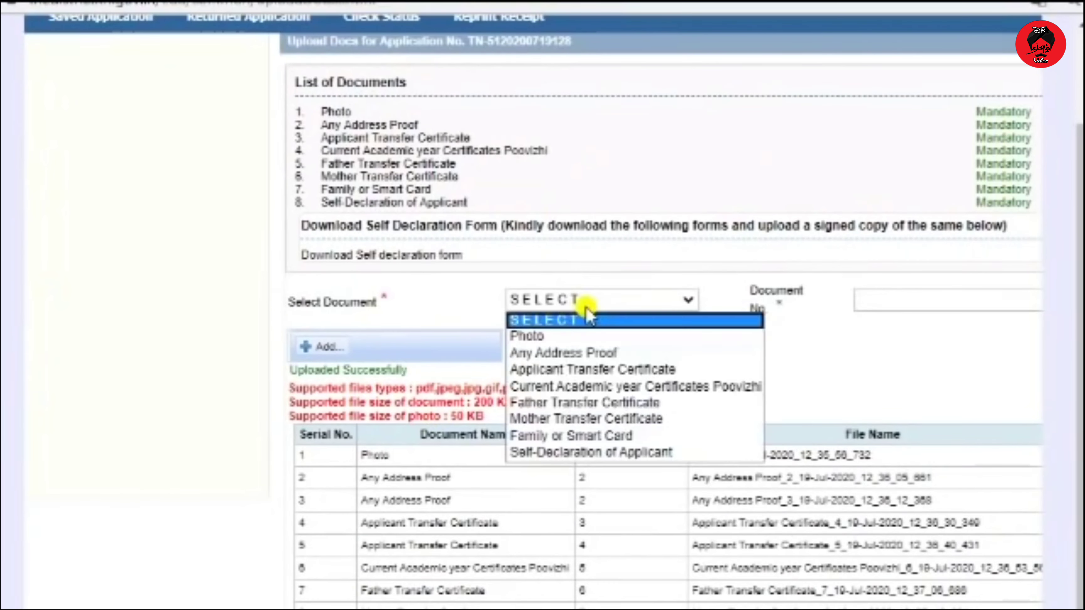
pyautogui.click(585, 436)
pyautogui.click(921, 299)
pyautogui.write('9')
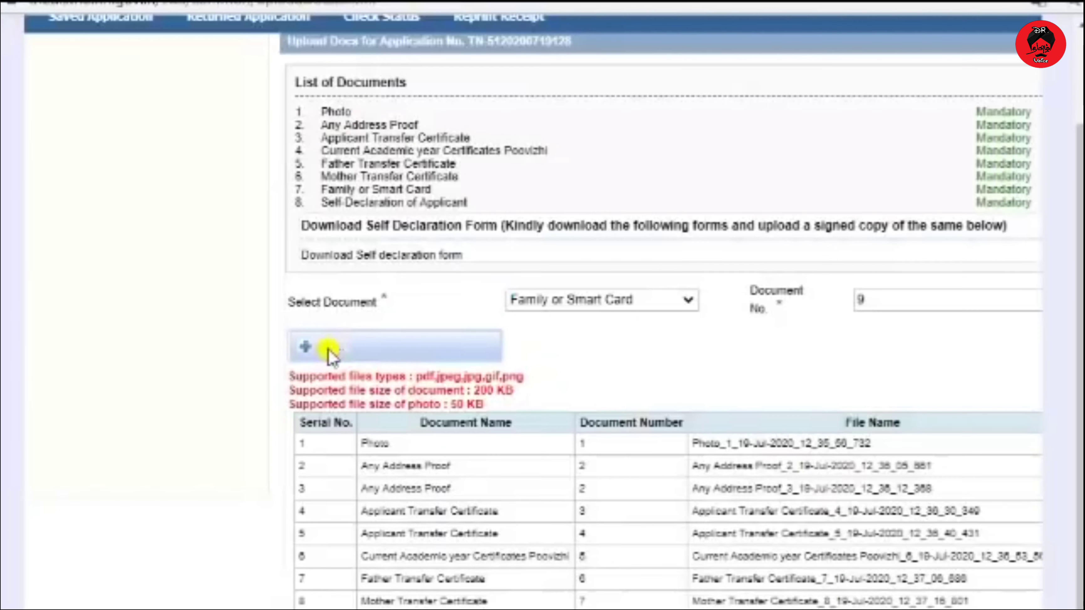
pyautogui.click(331, 354)
pyautogui.doubleClick(650, 296)
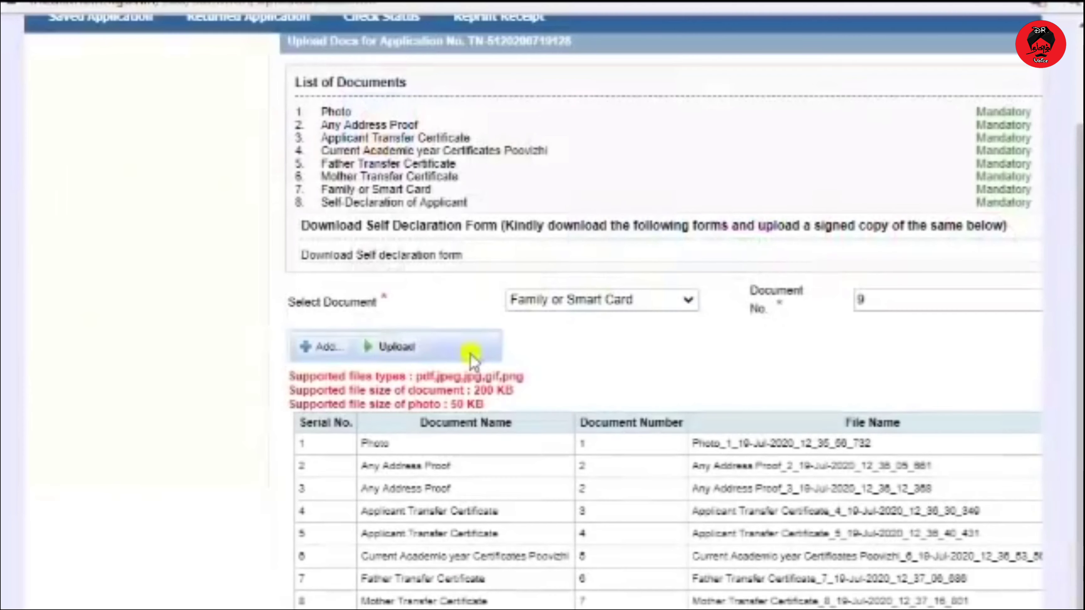
pyautogui.click(387, 352)
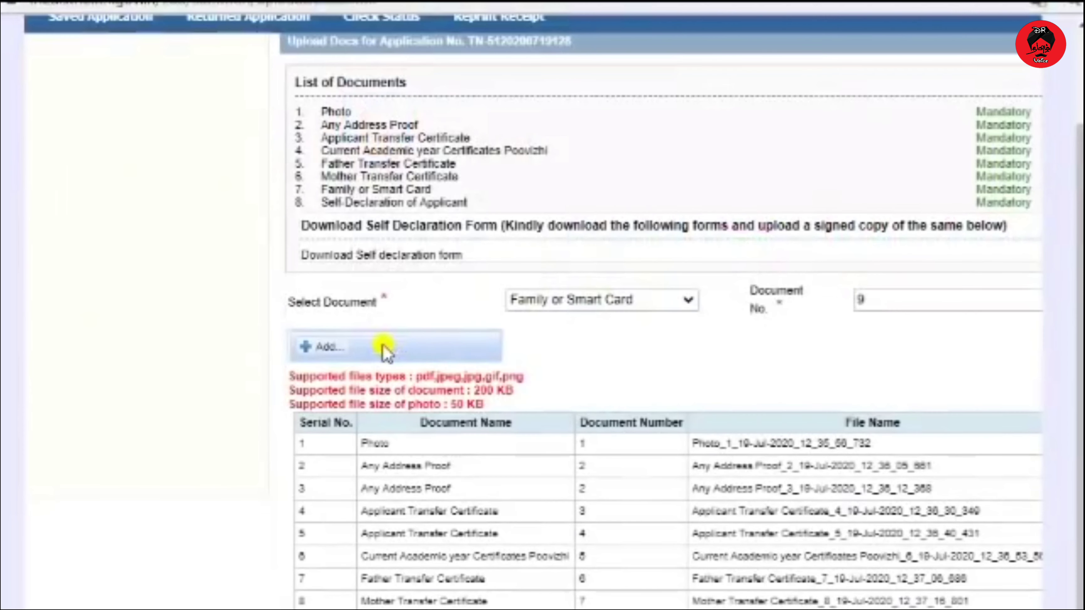
# Step: Submit the uploaded documents, agree to the payment Terms and Conditions, and proceed to the online payment
pyautogui.scroll(-1, 635, 574)
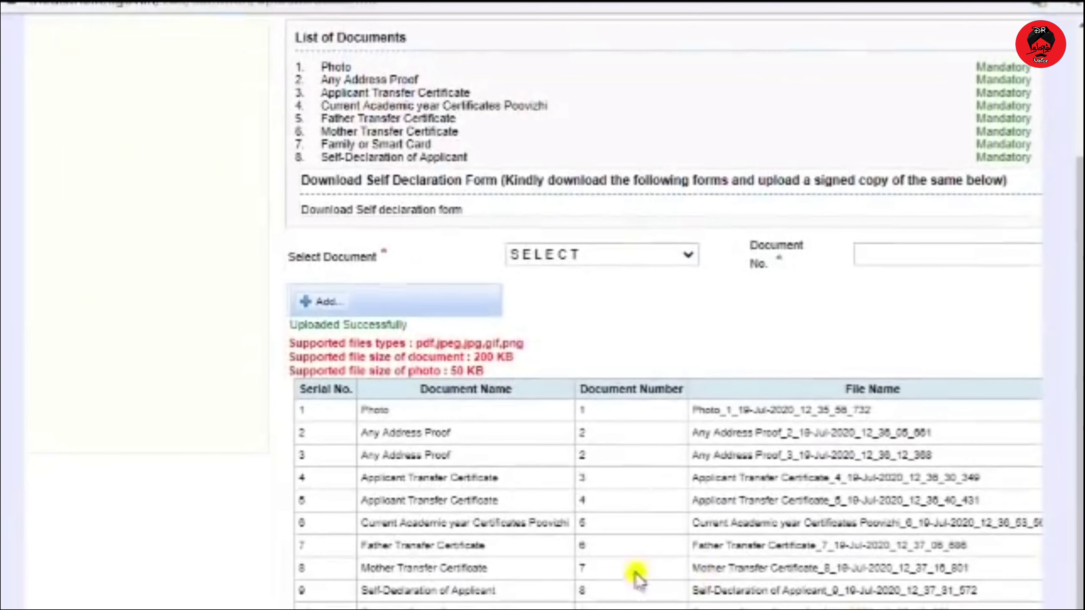
pyautogui.click(764, 609)
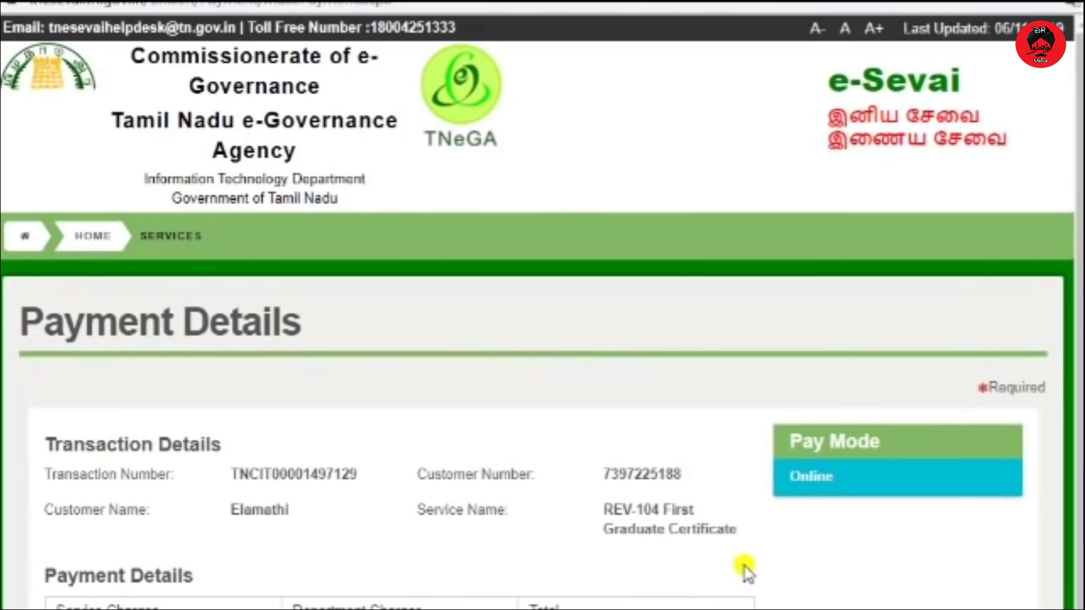
pyautogui.scroll(-3, 983, 470)
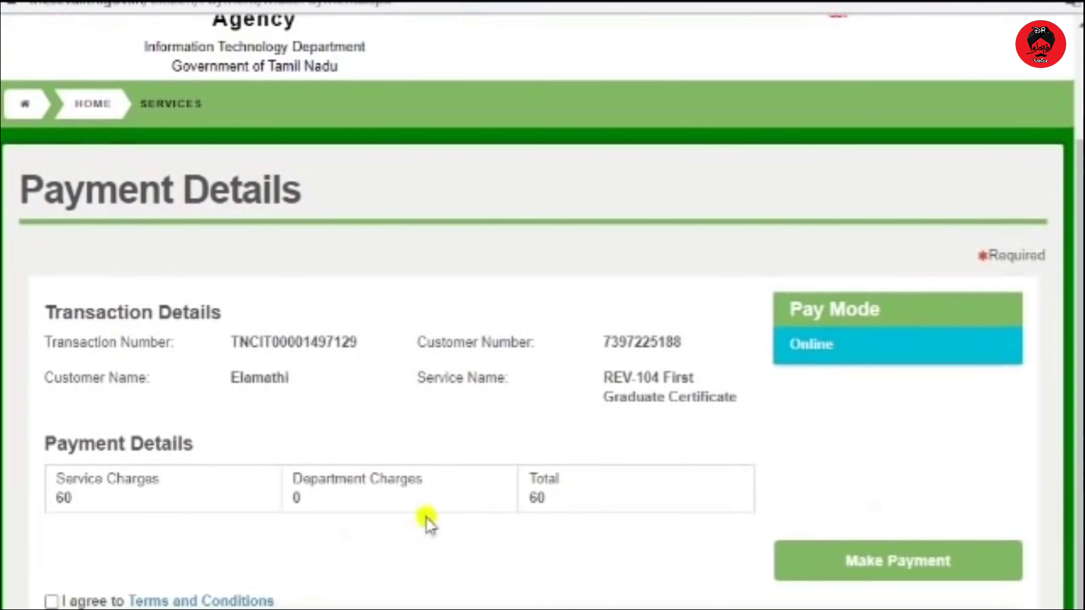
pyautogui.moveTo(97, 501); pyautogui.dragTo(25, 496)
pyautogui.click(142, 540)
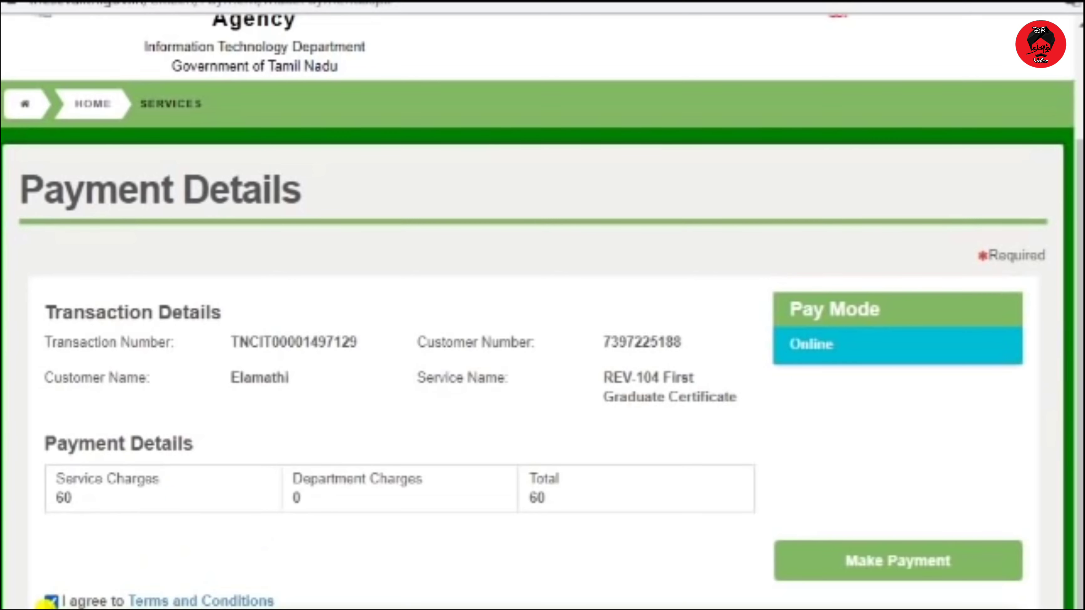
pyautogui.click(848, 562)
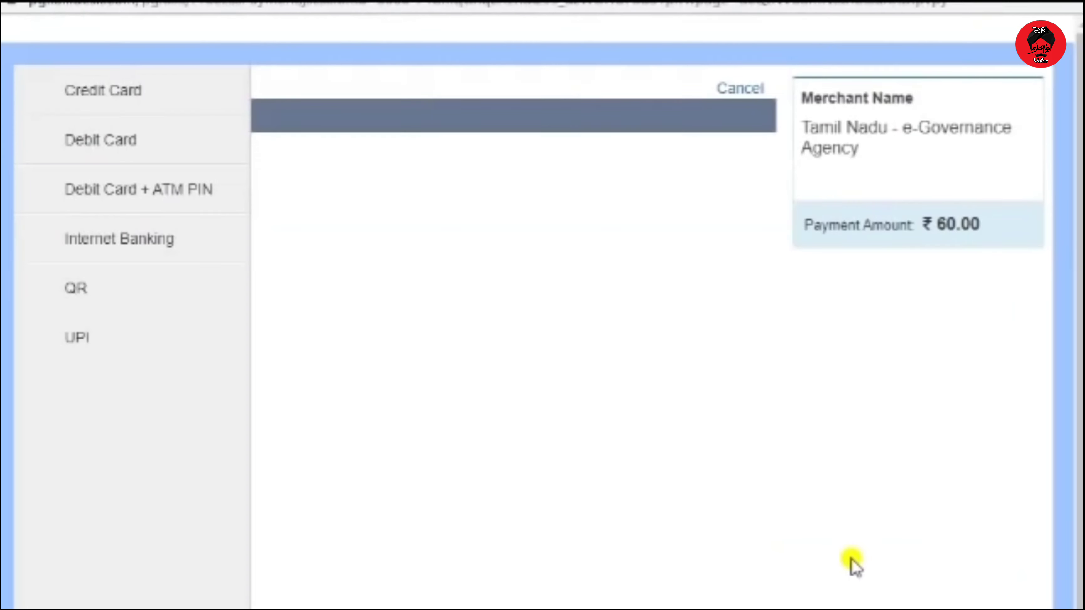
# Step: Review the payment options for Debit Card, Debit Card + ATM PIN, Internet Banking and Credit Card
pyautogui.scroll(-5, 235, 266)
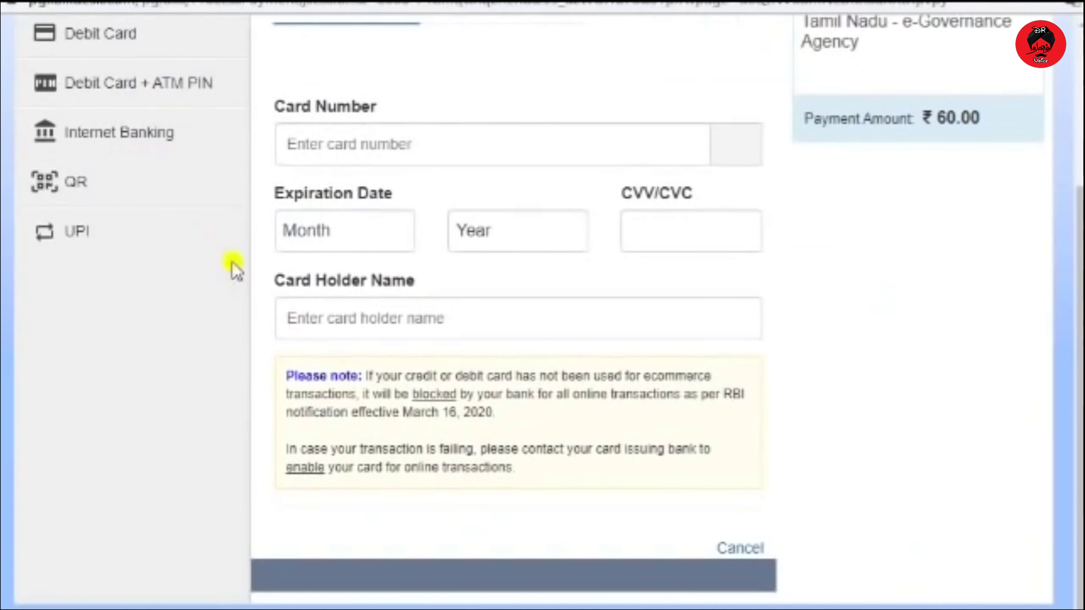
pyautogui.scroll(2, 137, 257)
pyautogui.click(128, 154)
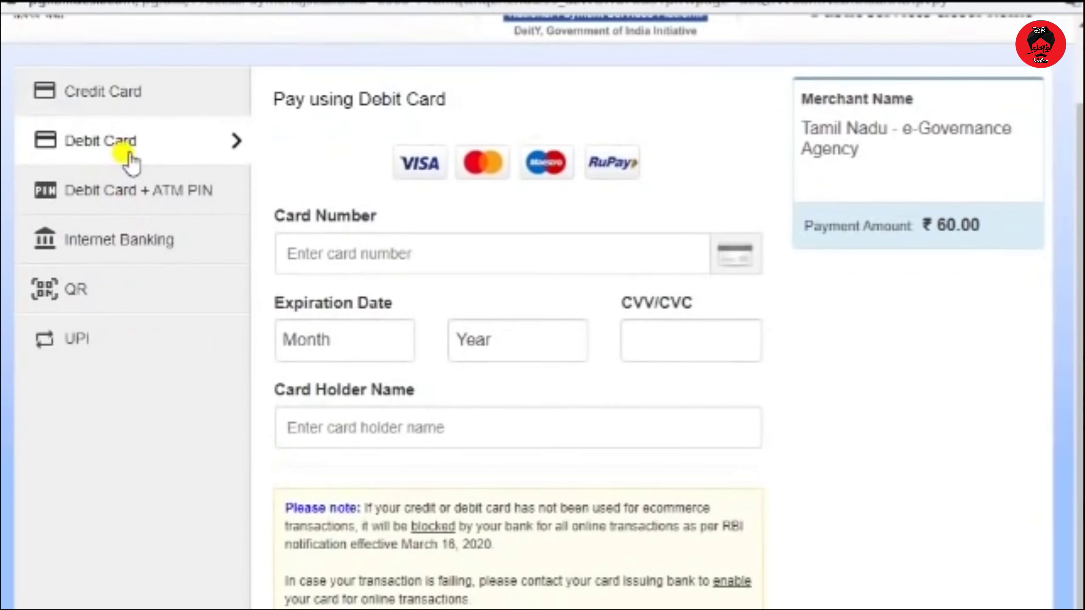
pyautogui.click(145, 209)
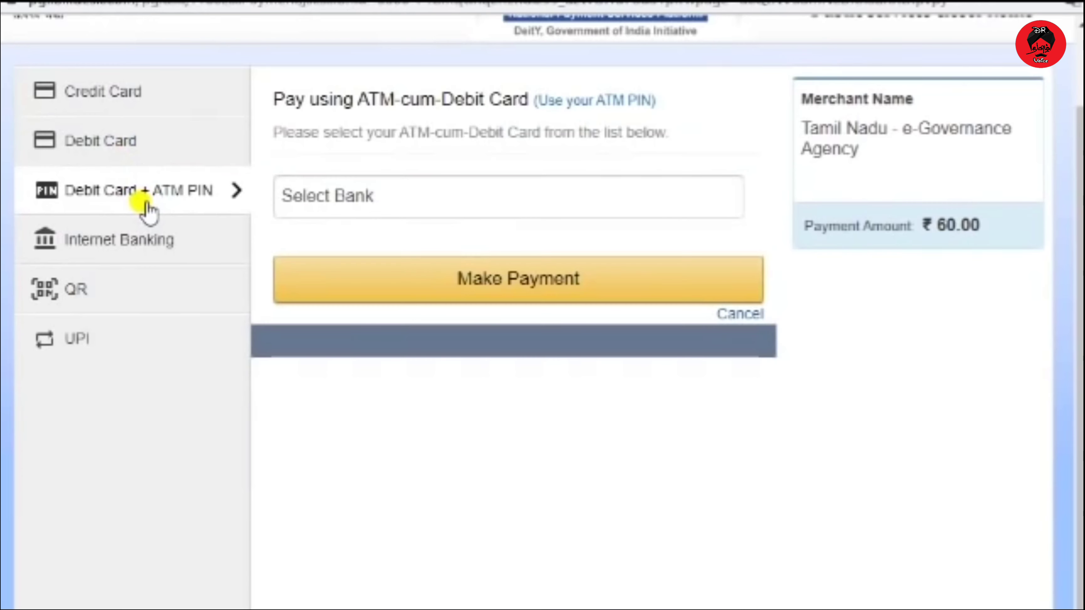
pyautogui.click(152, 247)
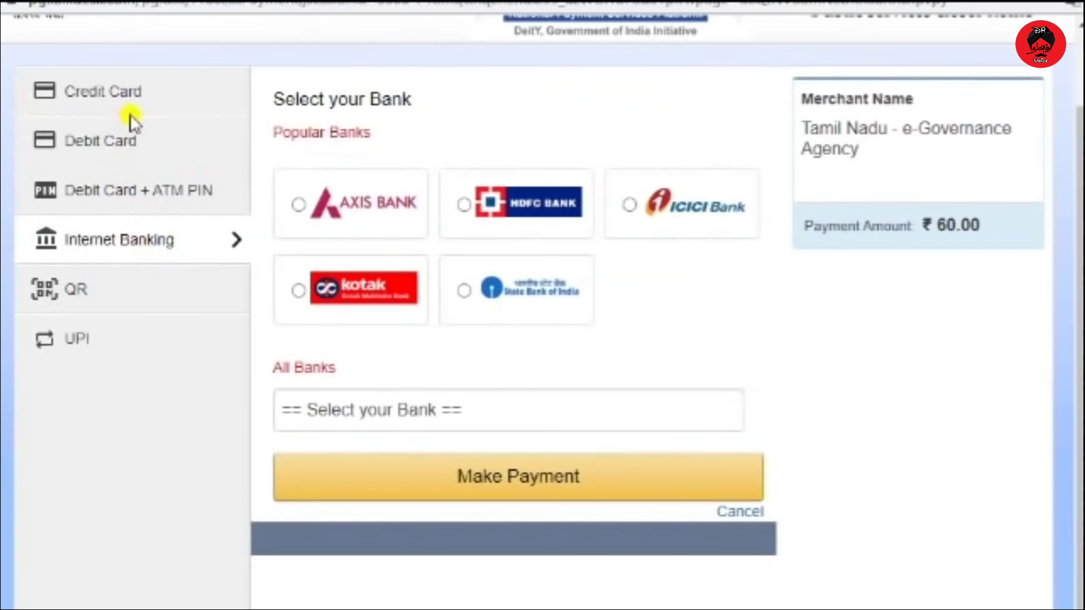
pyautogui.click(137, 98)
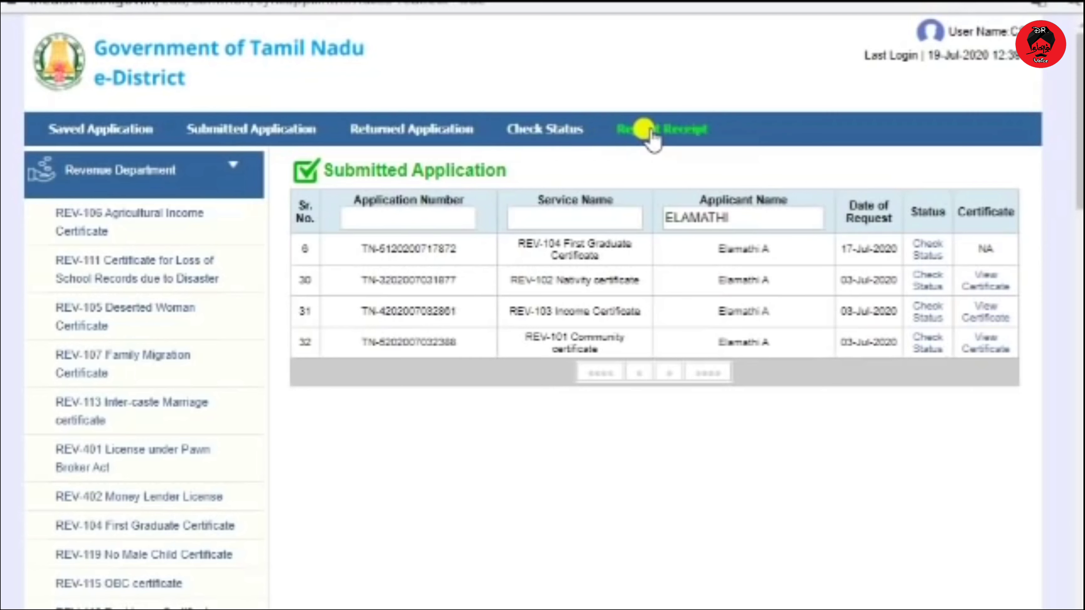
# Step: Check the status of the submitted REV-104 First Graduate Certificate application dated 17-Jul-2020
pyautogui.click(927, 249)
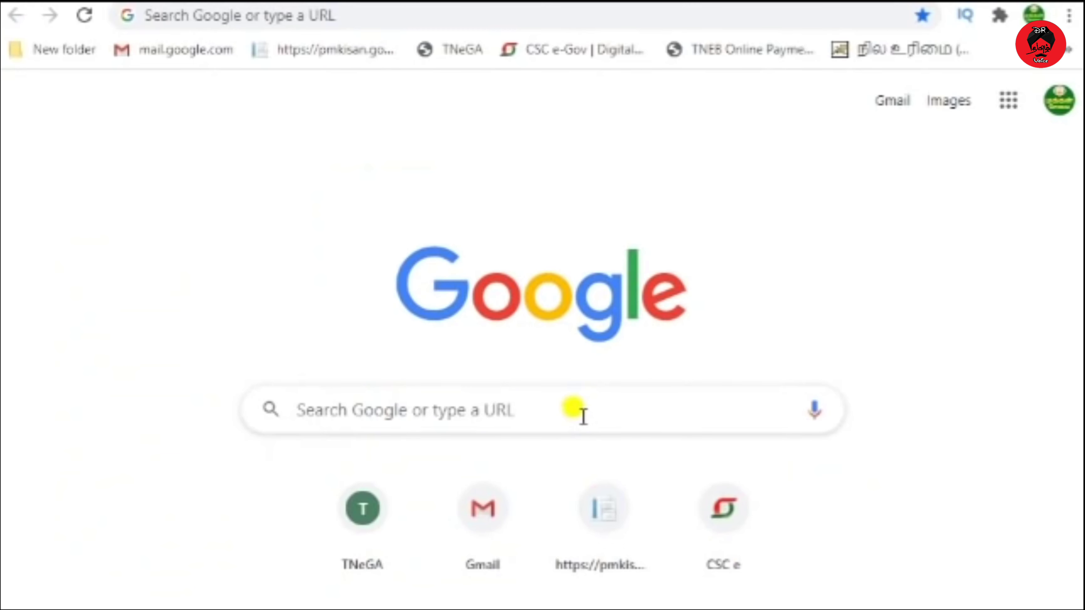
# Step: Search Google for "tn certificate verification" and reach the Tamil Nadu e-District home page through the Verify Certificate result
pyautogui.click(581, 407)
pyautogui.write('tn')
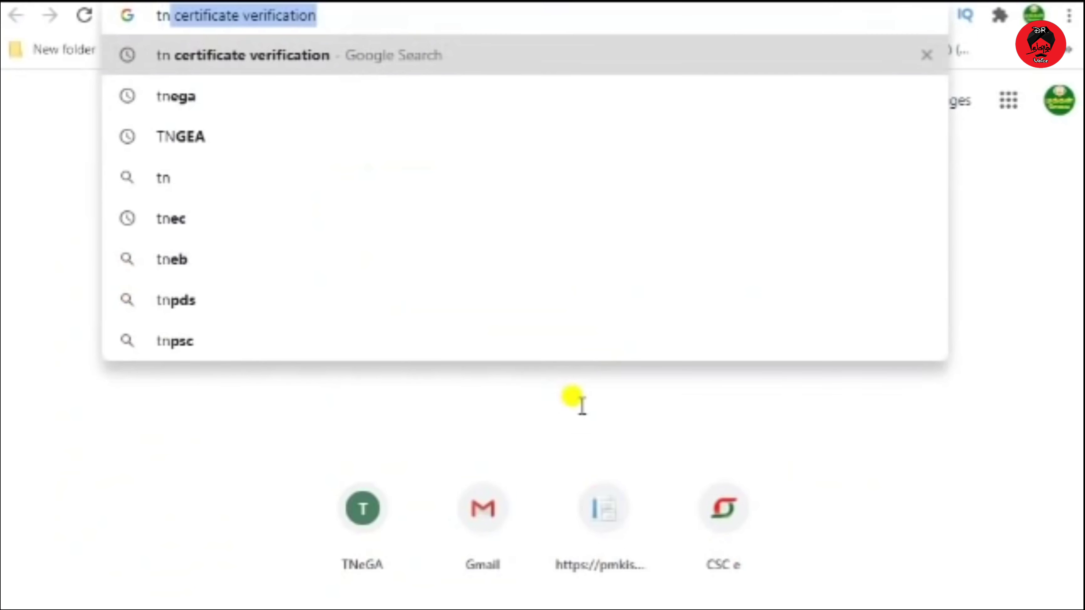
pyautogui.press('Return')
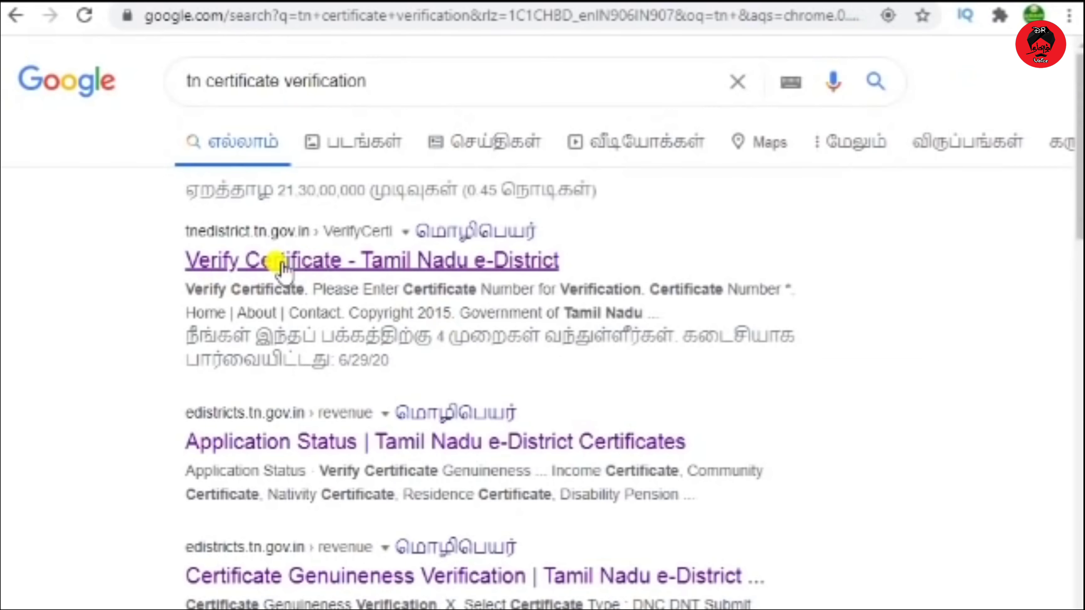
pyautogui.click(281, 265)
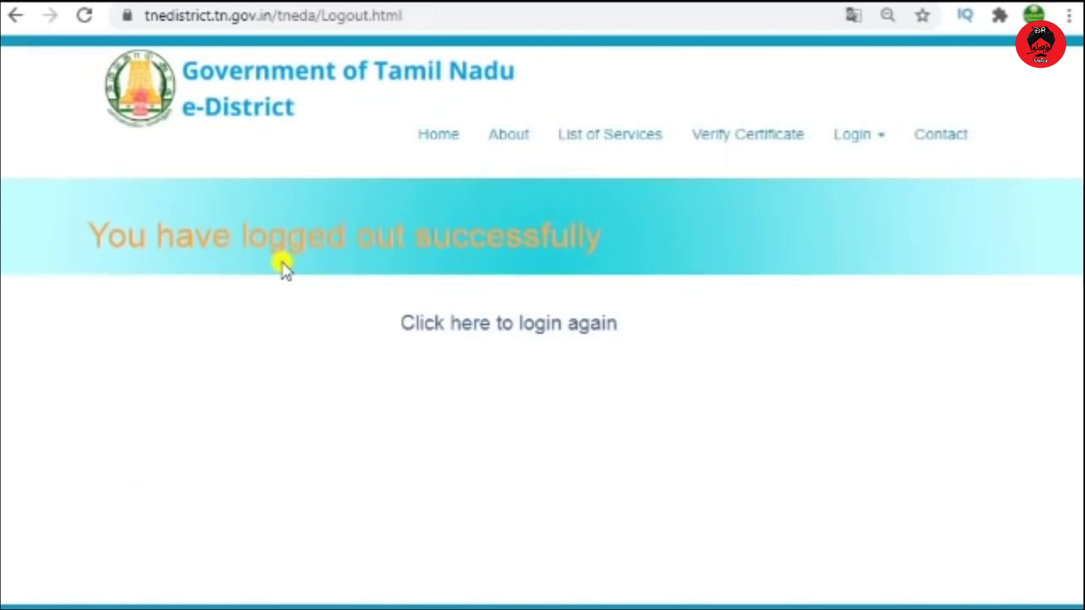
pyautogui.click(735, 150)
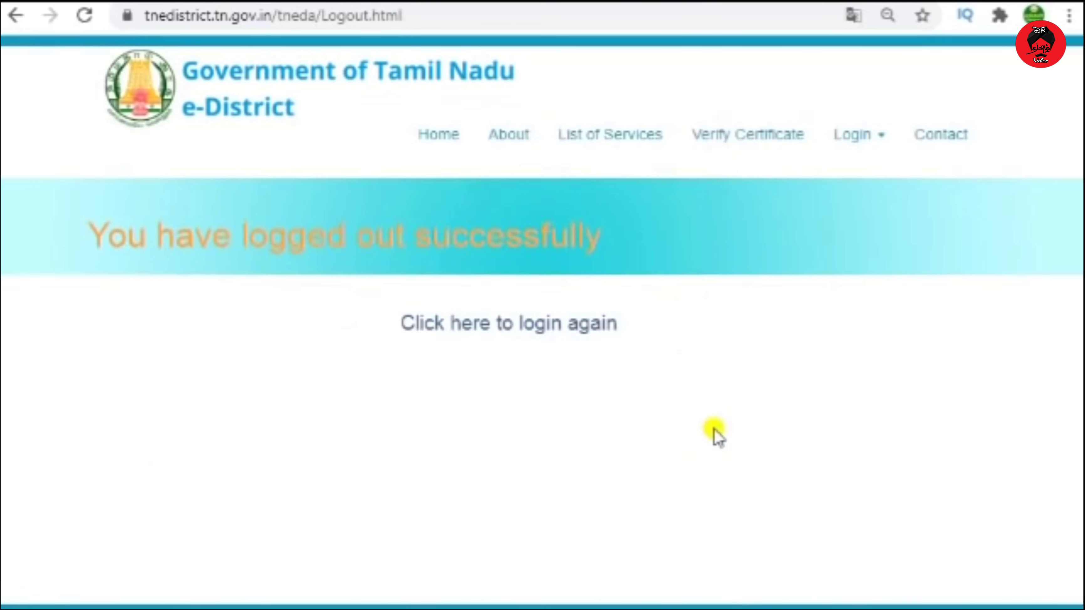
pyautogui.click(547, 330)
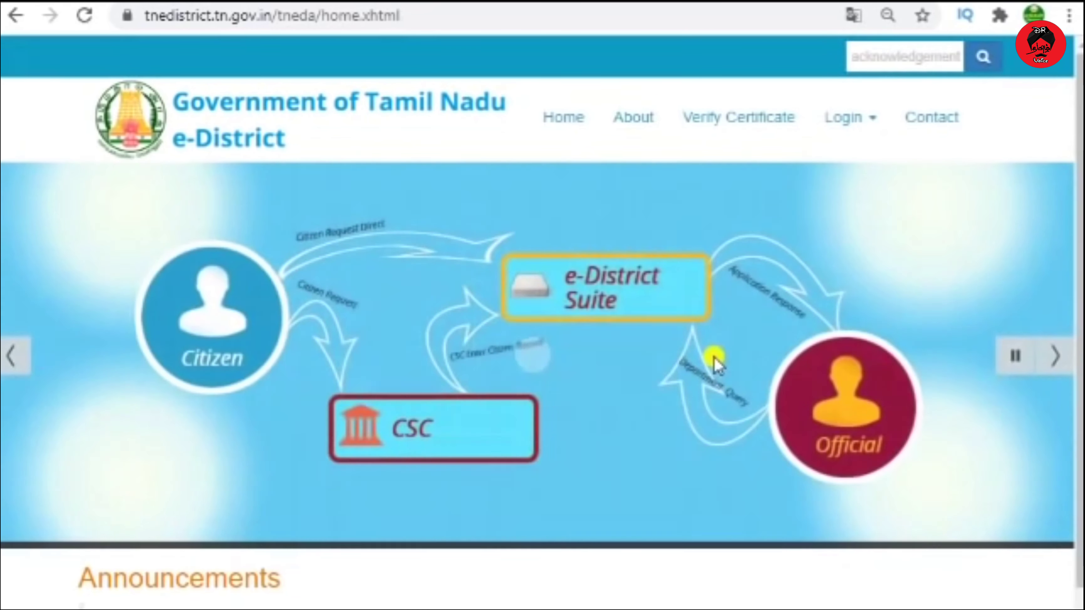
# Step: Look up the submitted application's status on the e-District home page by pasting its application number
pyautogui.click(898, 58)
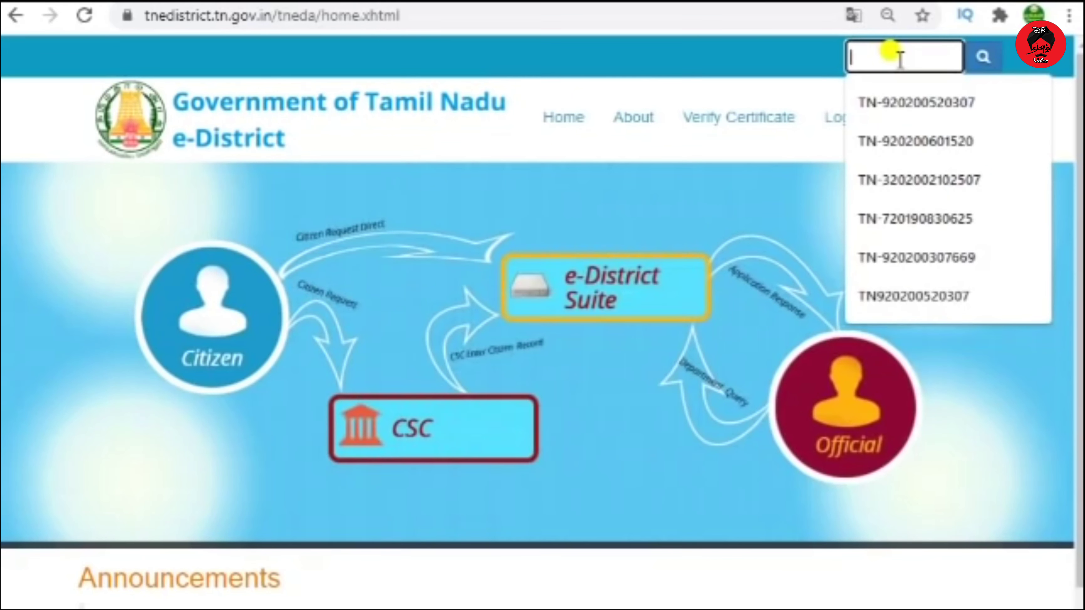
pyautogui.hotkey('ctrl', 'v')
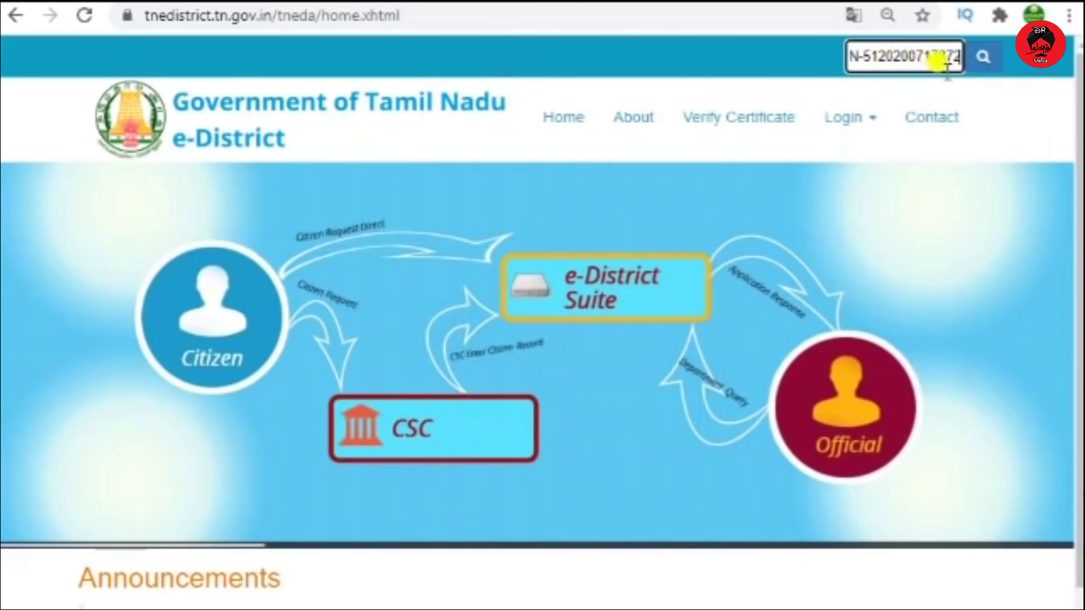
pyautogui.click(982, 60)
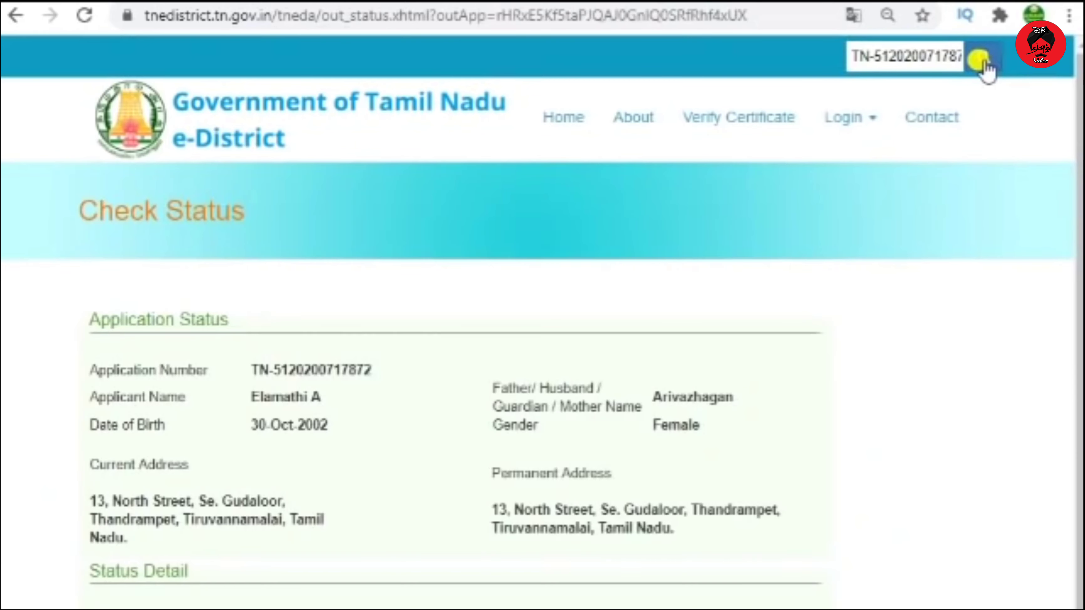
pyautogui.scroll(-2, 814, 387)
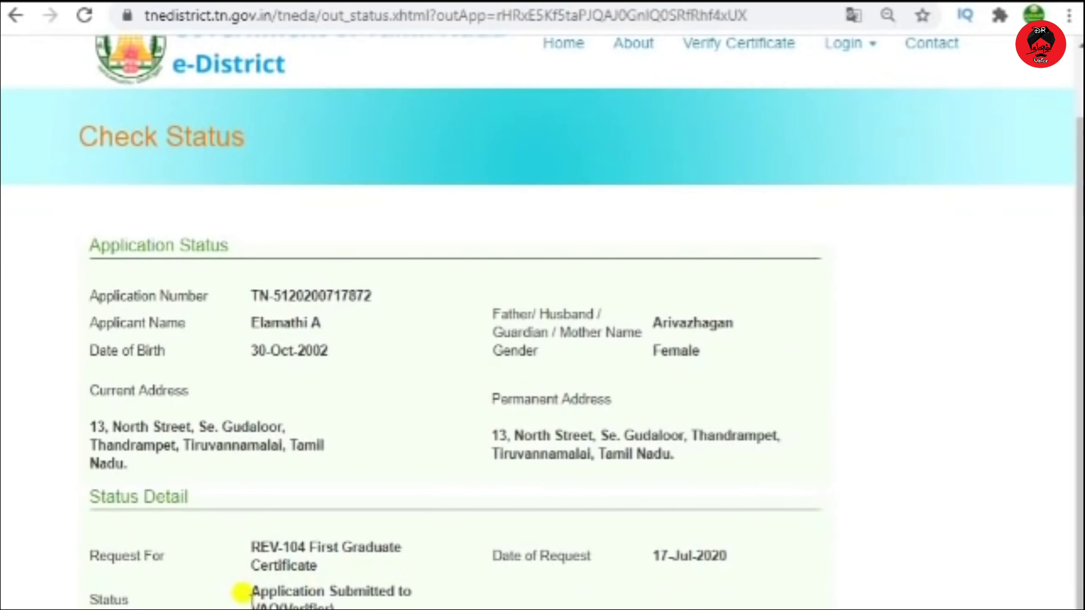
# Step: Look up the returned application by pasting its application number, and highlight its status and remarks in the Status Detail section
pyautogui.scroll(2, 555, 342)
pyautogui.tripleClick(919, 59)
pyautogui.hotkey('ctrl', 'v')
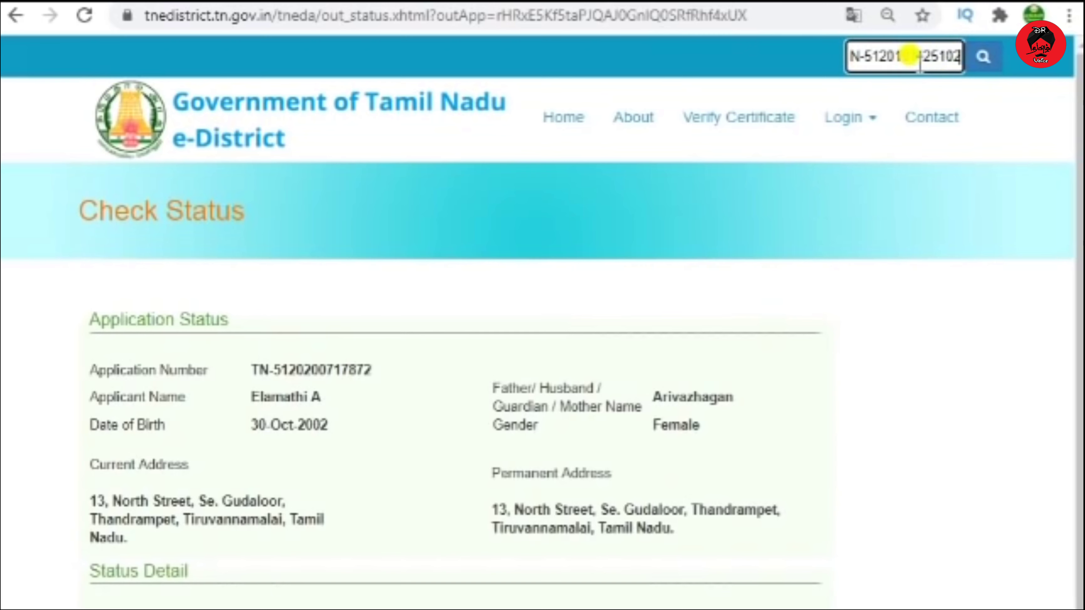
pyautogui.click(990, 58)
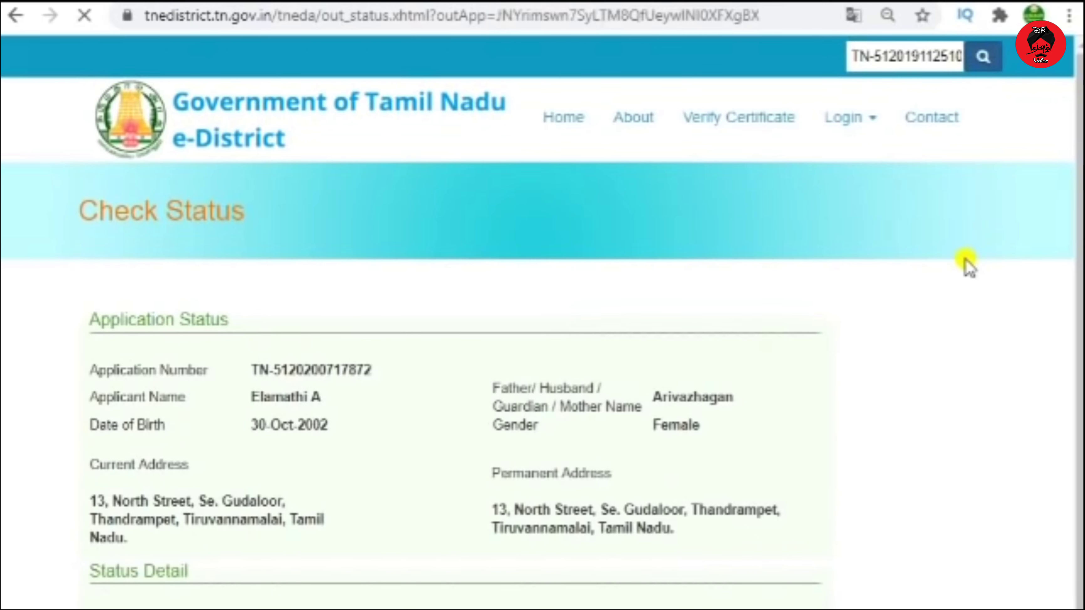
pyautogui.scroll(-3, 752, 410)
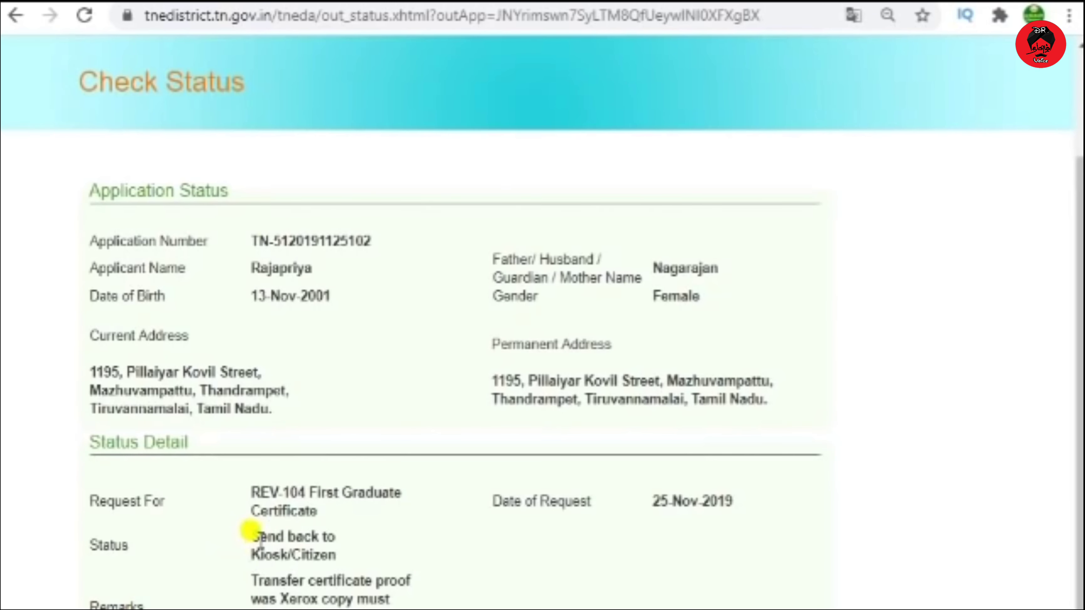
pyautogui.moveTo(251, 534); pyautogui.dragTo(351, 557)
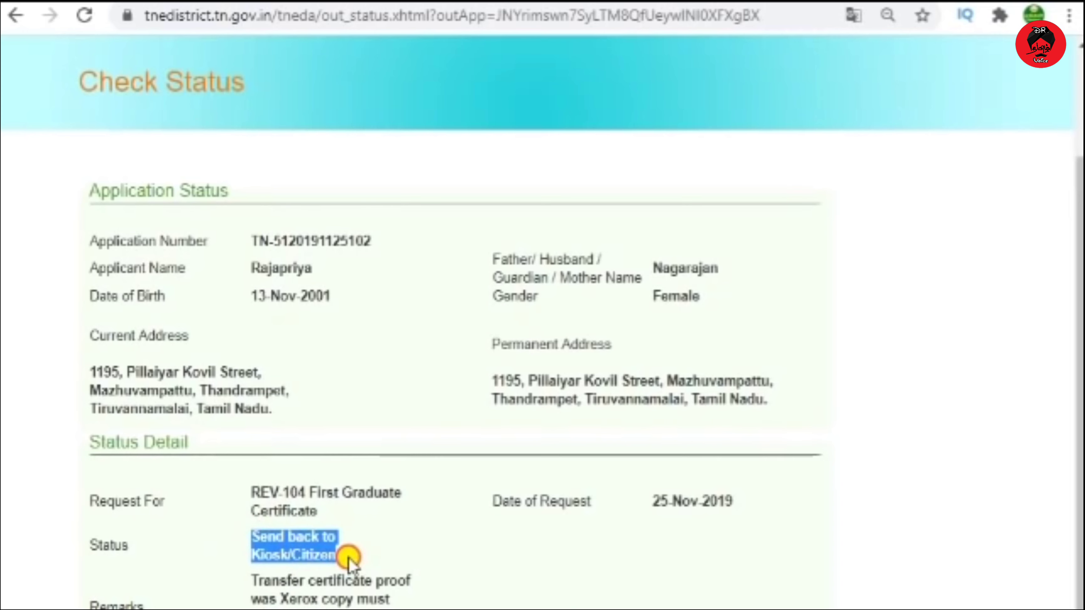
pyautogui.click(465, 596)
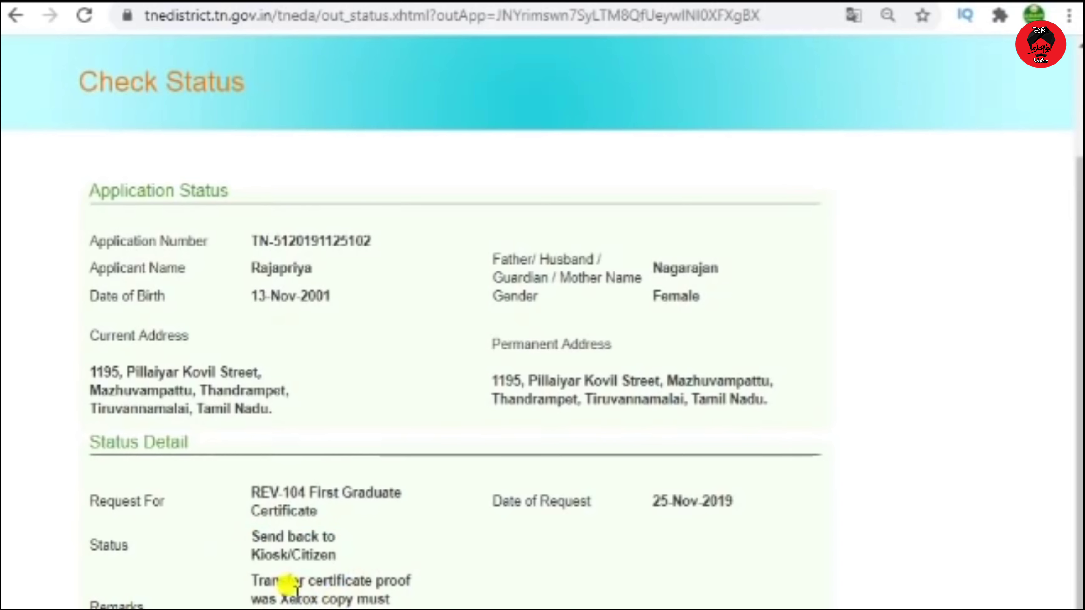
pyautogui.moveTo(249, 575); pyautogui.dragTo(395, 605)
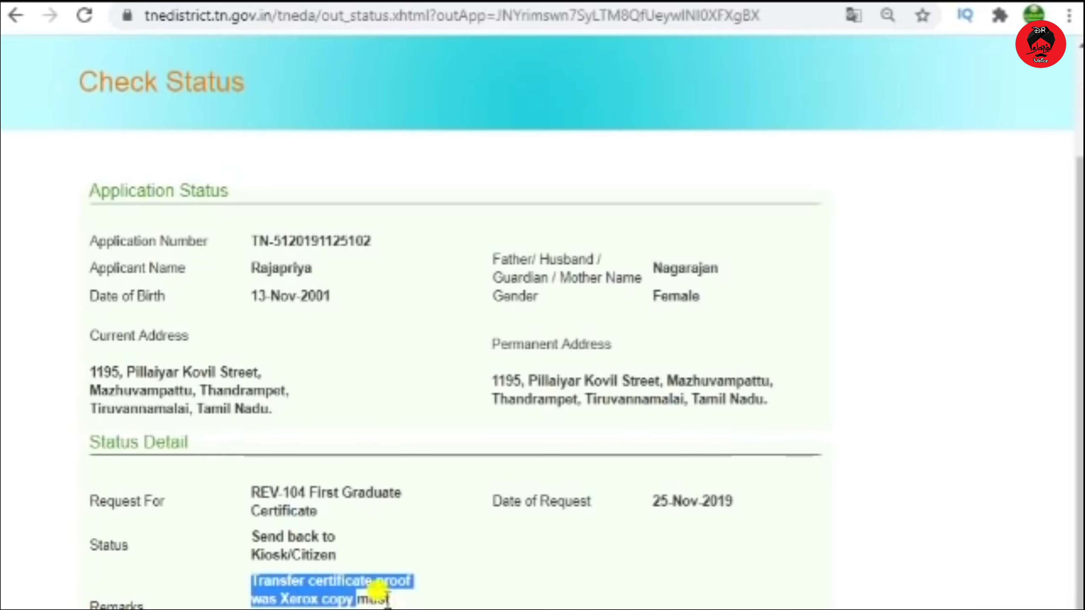
pyautogui.click(428, 601)
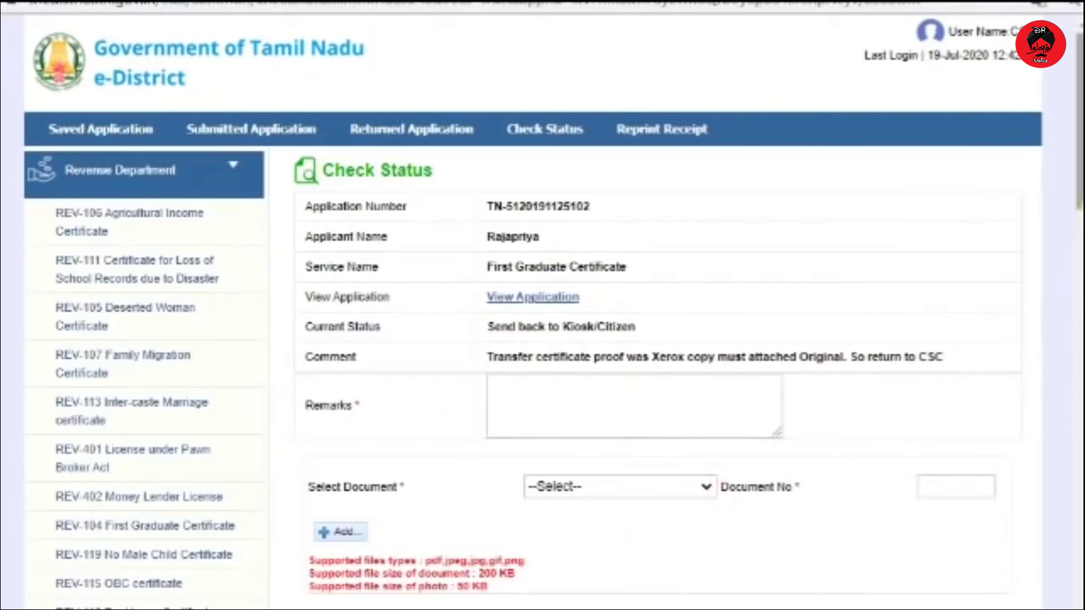
# Step: Highlight the reviewer's comment explaining why the returned First Graduate Certificate application was sent back
pyautogui.moveTo(1083, 171); pyautogui.dragTo(1084, 239)
pyautogui.moveTo(487, 85); pyautogui.dragTo(955, 94)
pyautogui.click(840, 246)
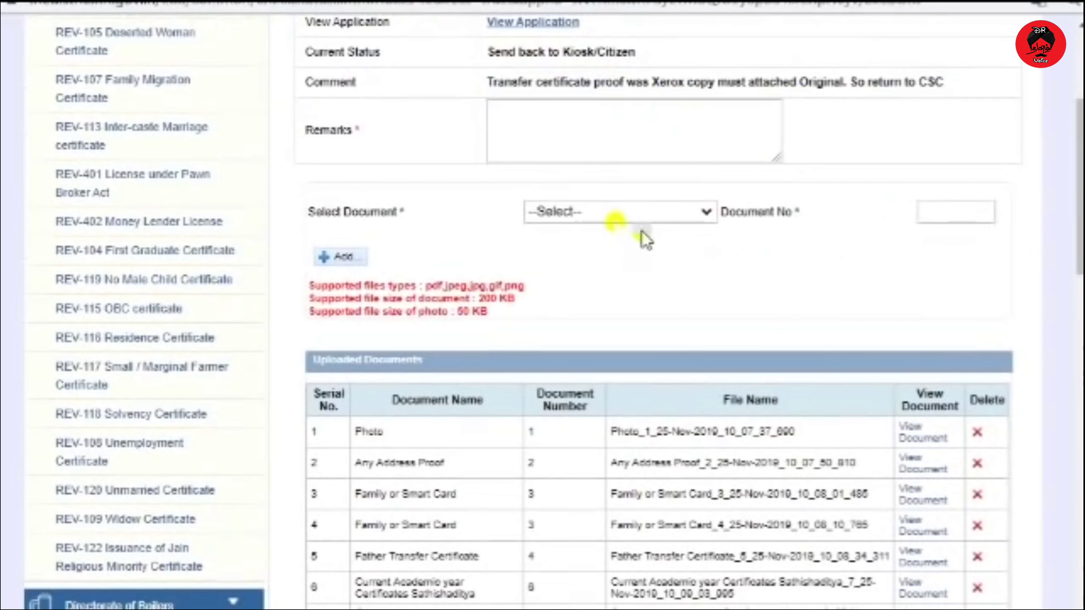
# Step: Choose Applicant Transfer Certificate as the document with document number 8, and place the cursor in the empty Remarks field
pyautogui.click(614, 220)
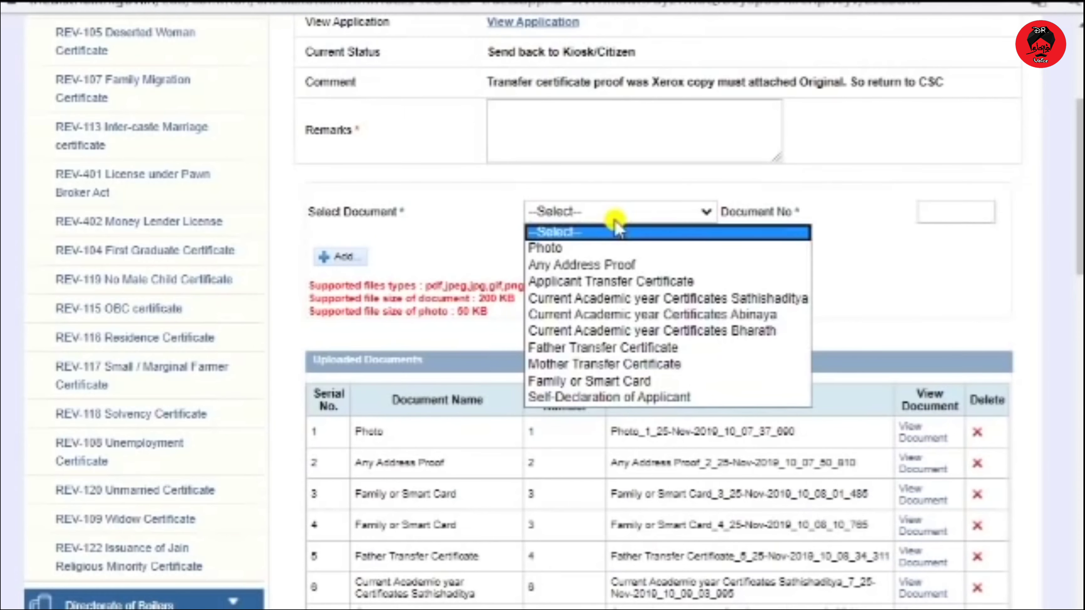
pyautogui.click(600, 282)
pyautogui.click(923, 211)
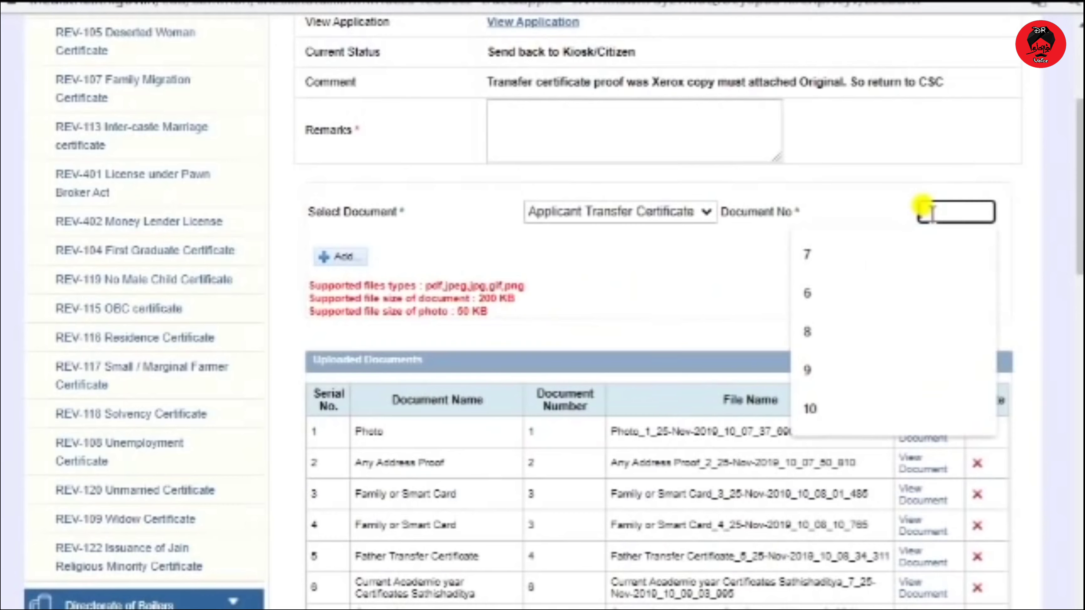
pyautogui.write('8')
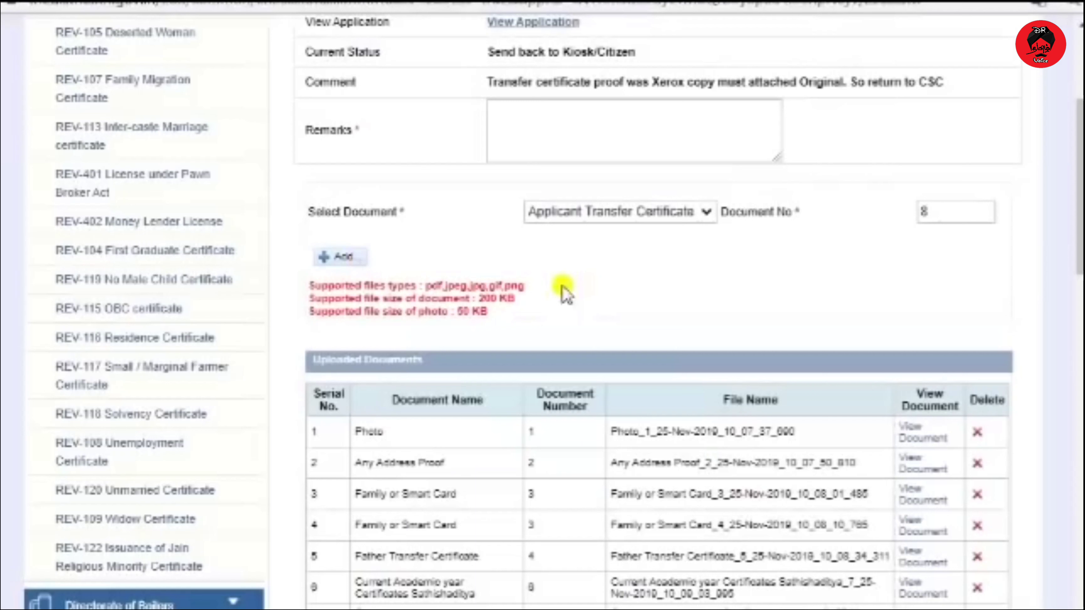
pyautogui.click(612, 112)
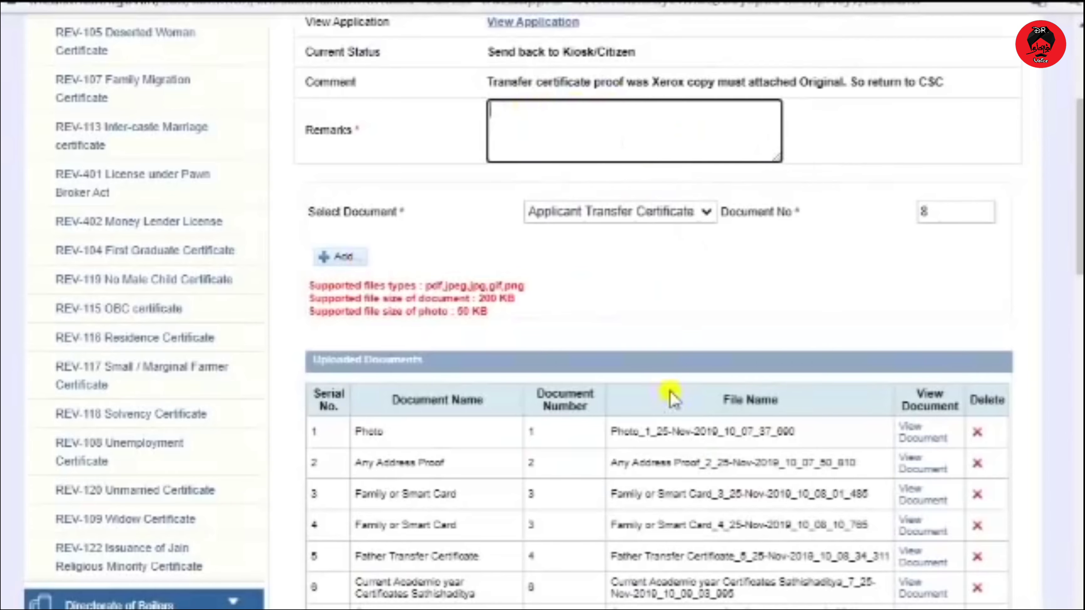
# Step: Review the returned application's uploaded documents and the officers' remarks, down to the end of the resubmission form
pyautogui.scroll(-7, 679, 471)
pyautogui.scroll(-10, 695, 596)
pyautogui.scroll(5, 692, 448)
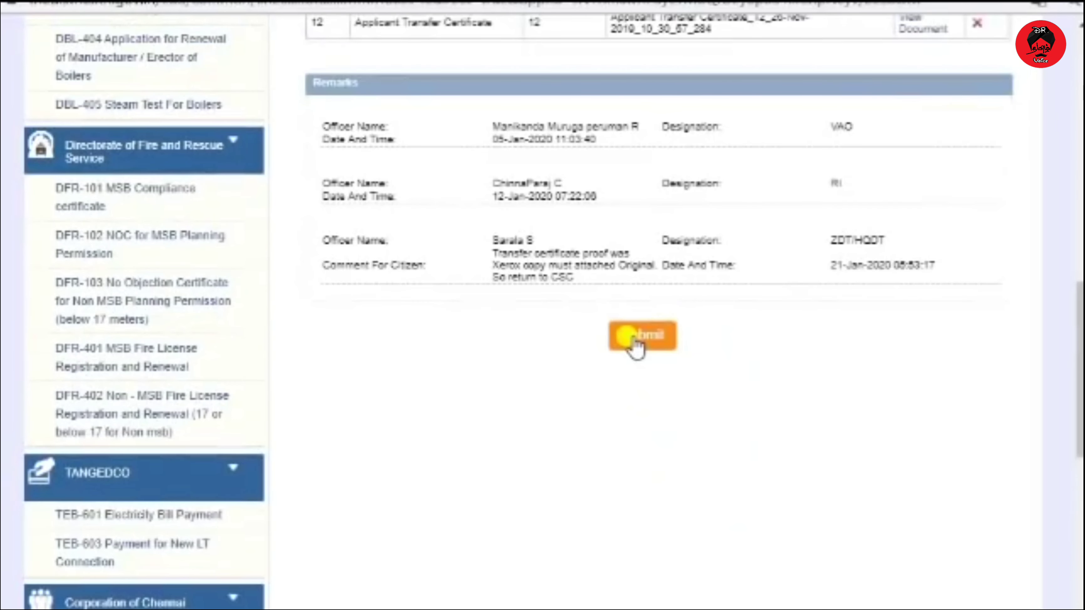
pyautogui.scroll(10, 686, 512)
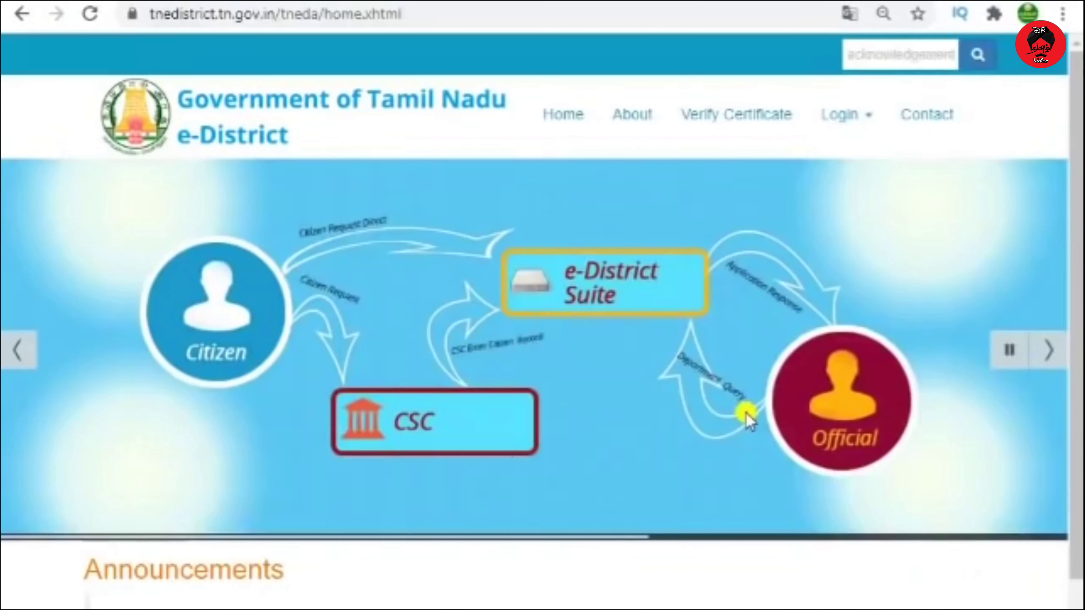
# Step: Look up another First Graduate Certificate application on the e-District home page by pasting its application number, and highlight its status
pyautogui.click(922, 45)
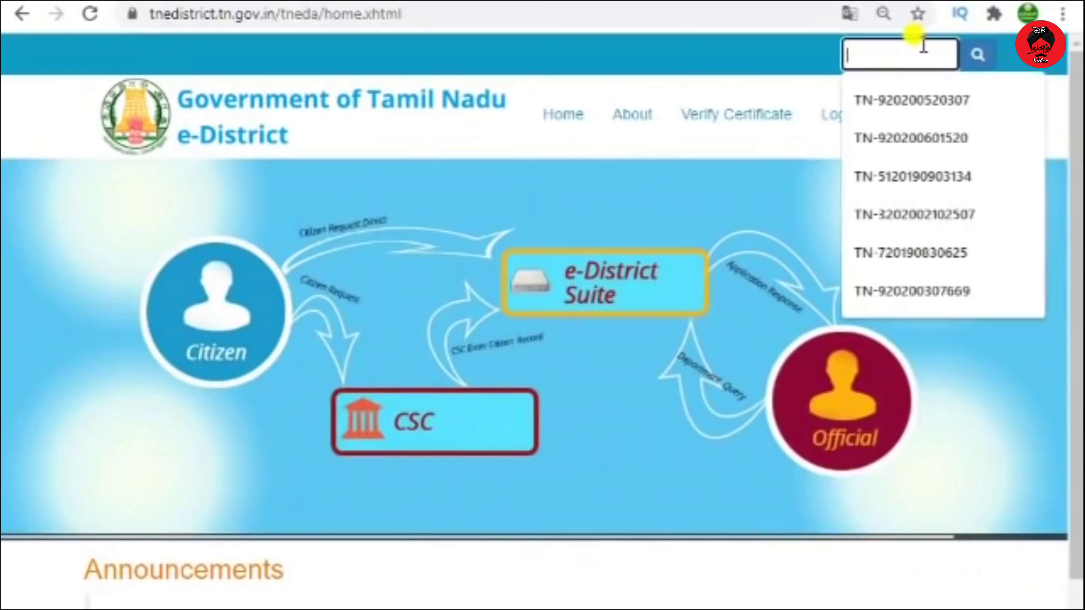
pyautogui.hotkey('ctrl', 'v')
pyautogui.click(973, 58)
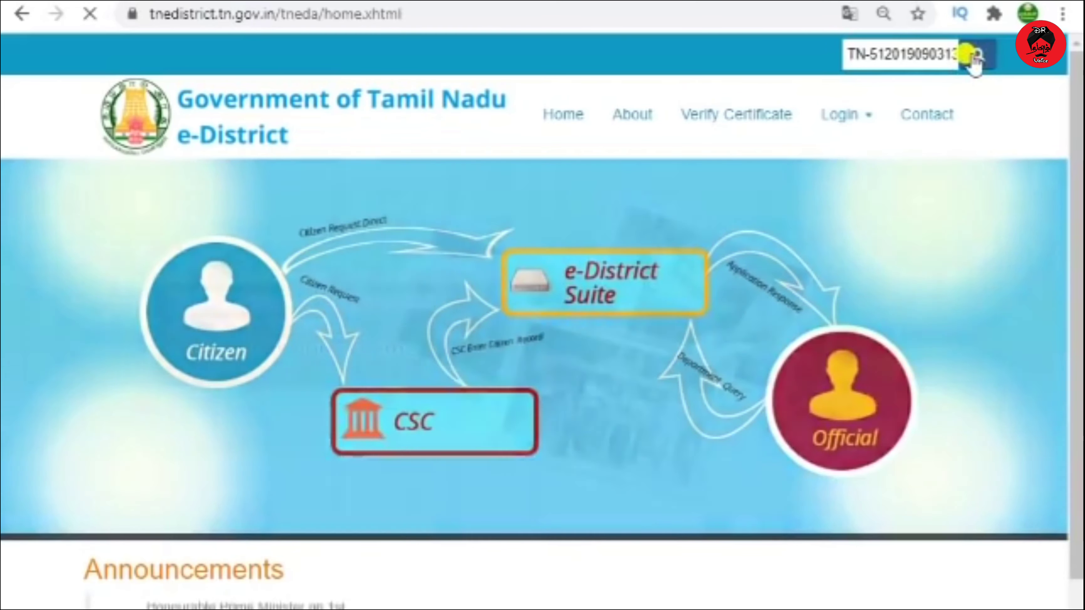
pyautogui.scroll(-1, 810, 329)
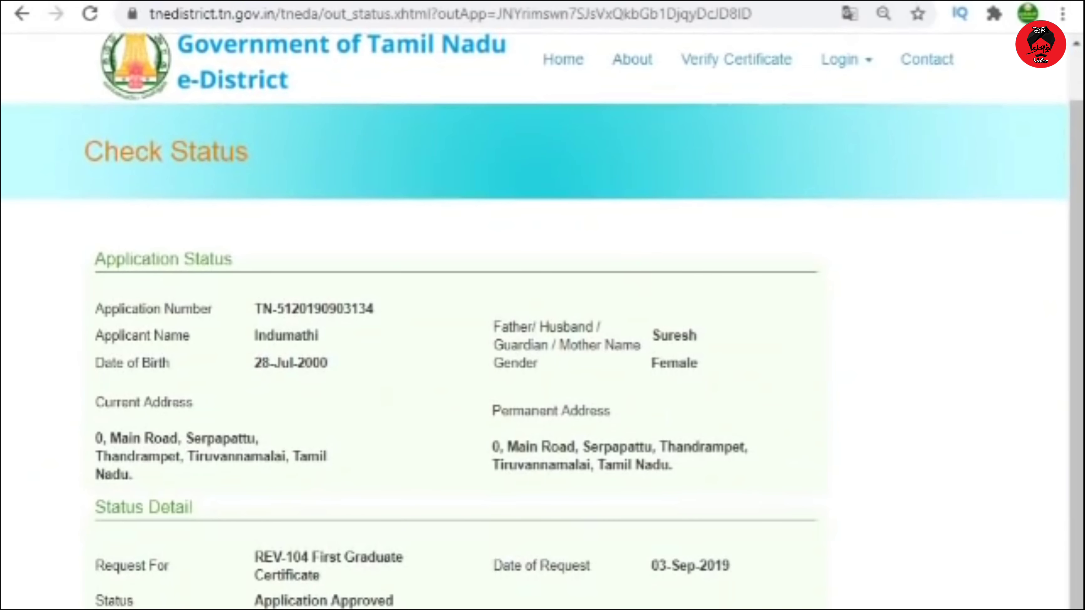
pyautogui.moveTo(252, 601); pyautogui.dragTo(449, 606)
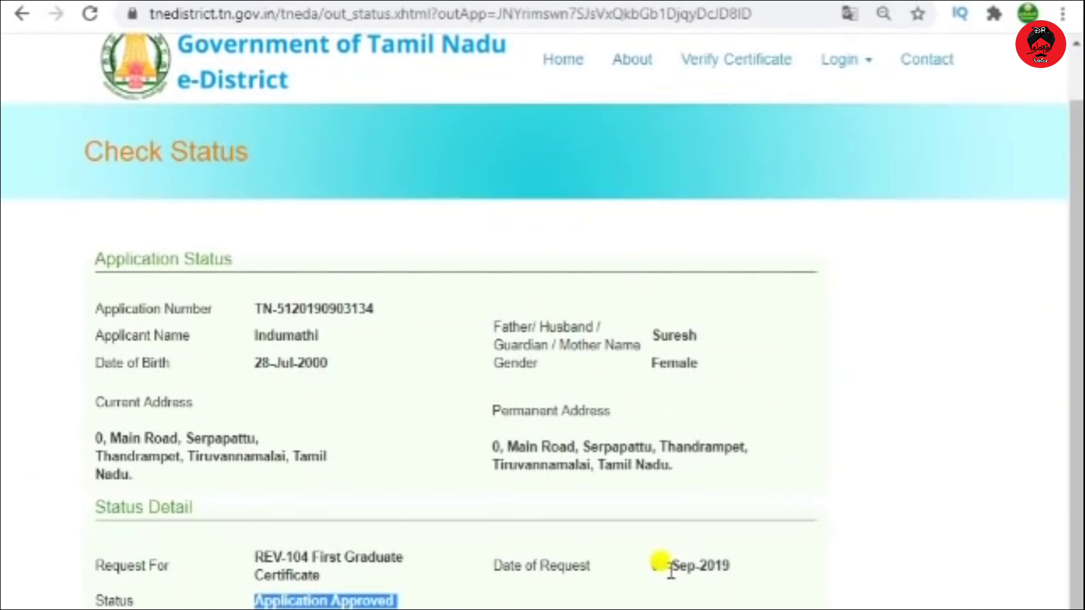
# Step: Search for the application on the Verify Certificate page by pasting its number as the certificate number, and open the certificate download
pyautogui.scroll(1, 654, 564)
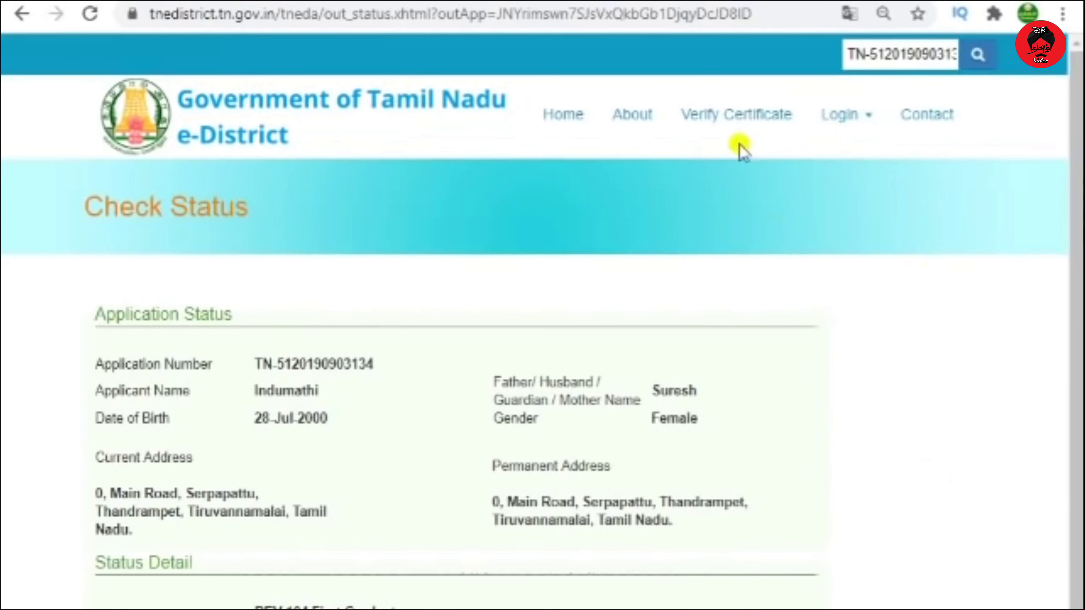
pyautogui.click(741, 133)
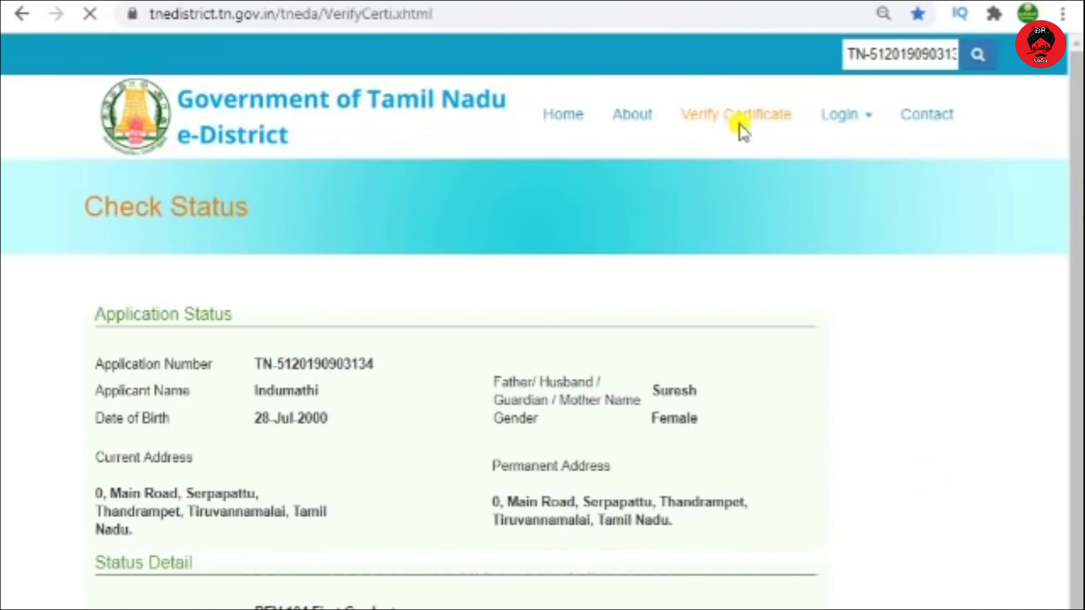
pyautogui.click(464, 338)
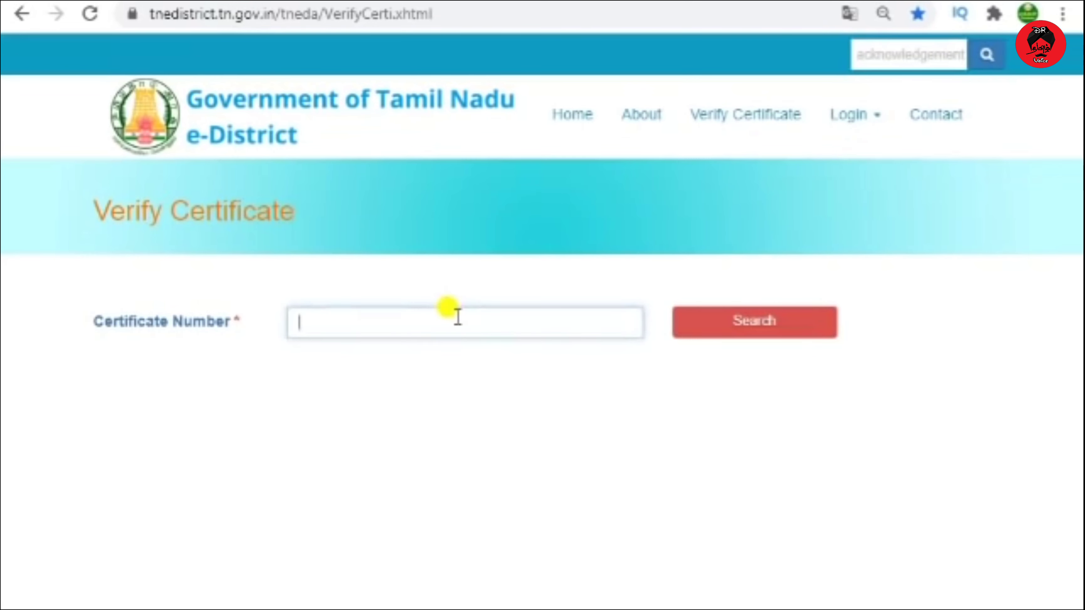
pyautogui.hotkey('ctrl', 'v')
pyautogui.click(701, 338)
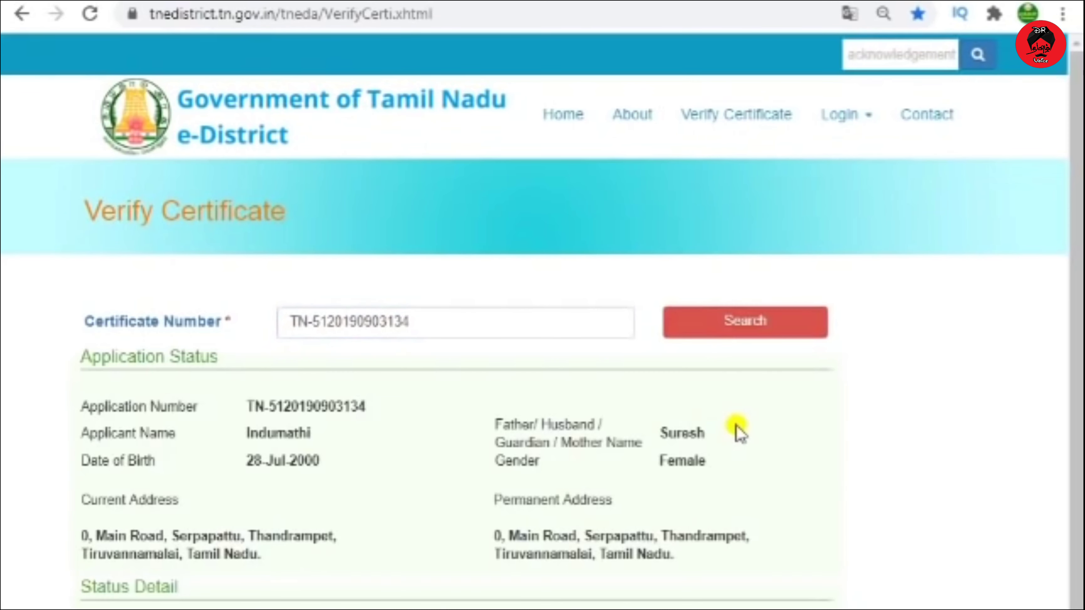
pyautogui.scroll(-1, 734, 429)
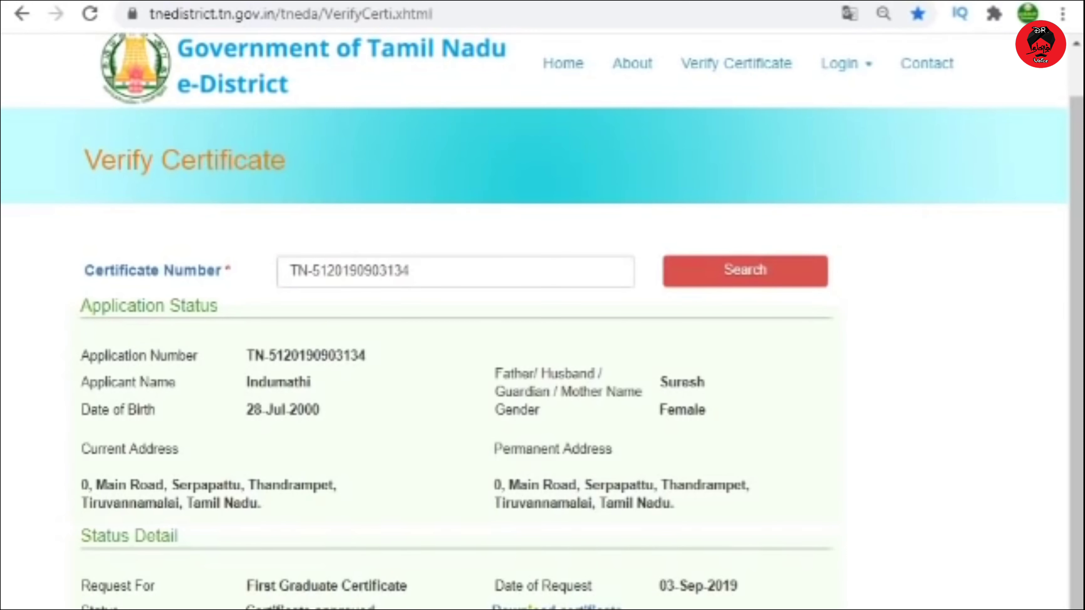
pyautogui.click(533, 607)
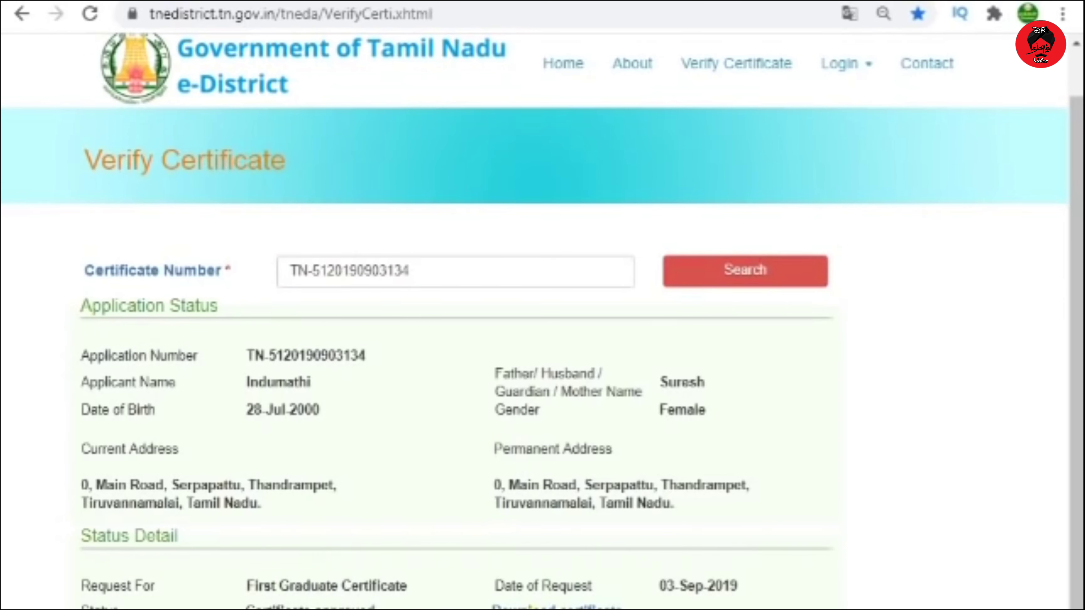